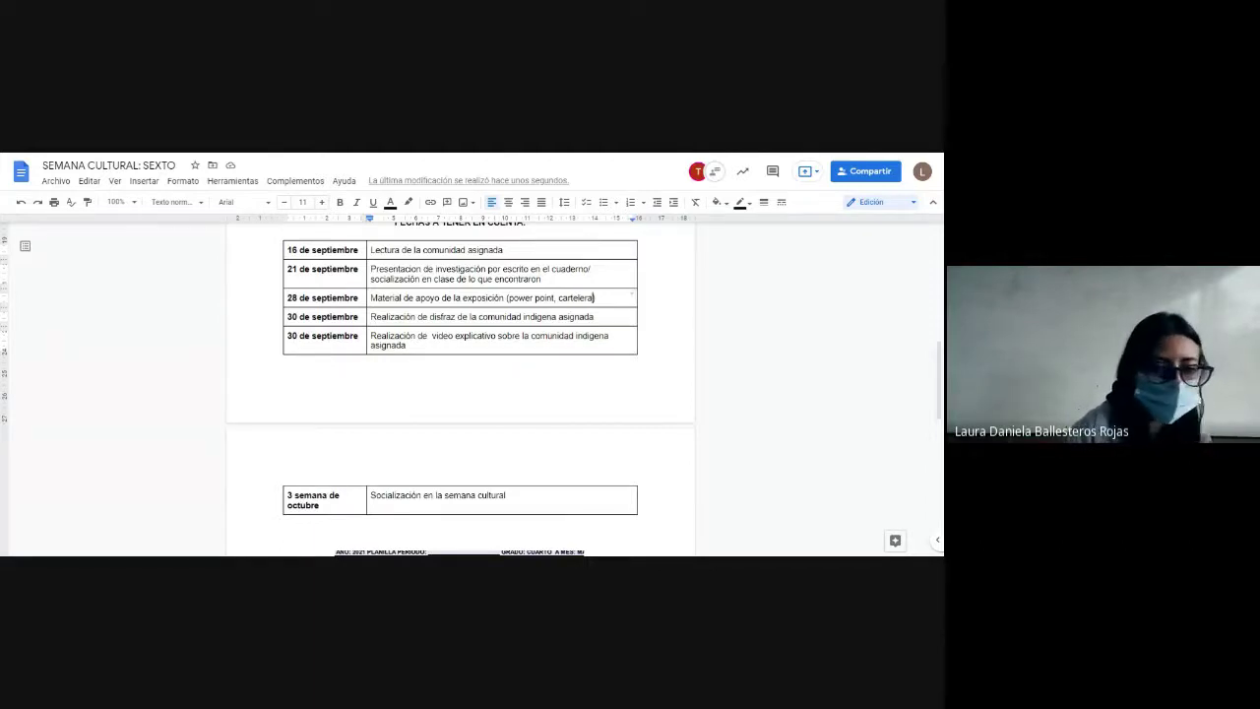
Step: Extend the exposition material list in the 28 de septiembre row with "word, etc" after "cartelera"
type(", word")
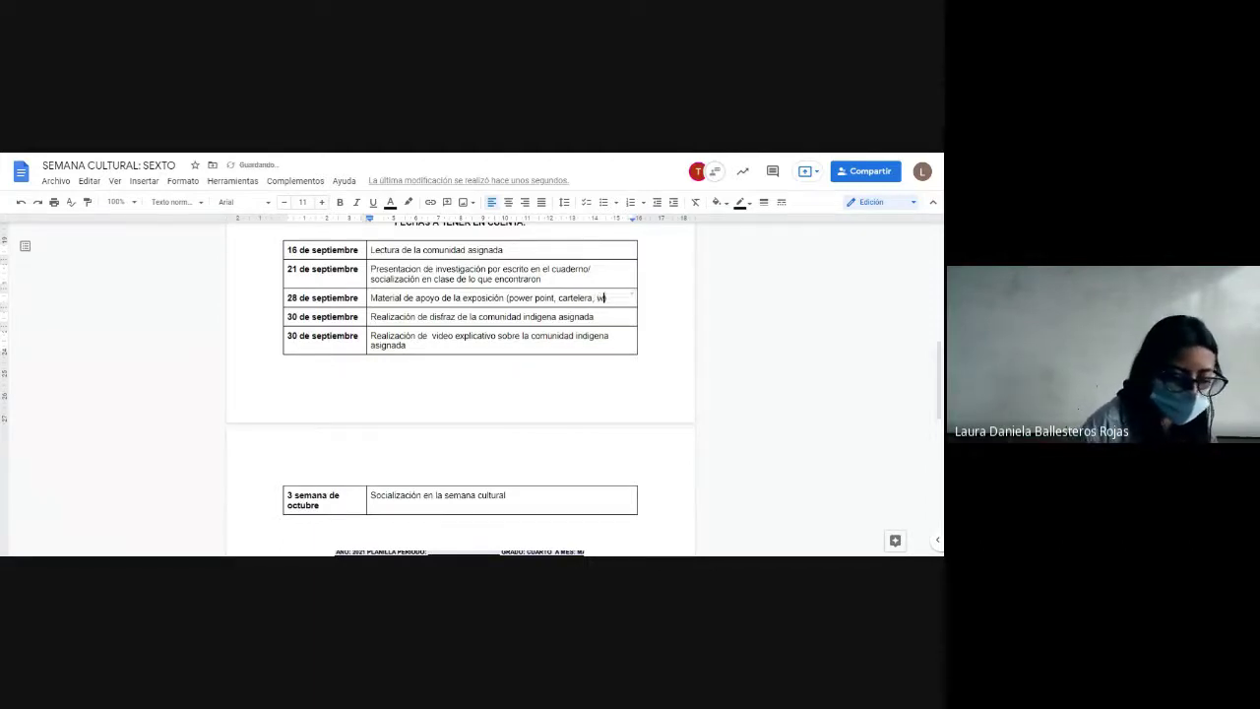
left_click(519, 316)
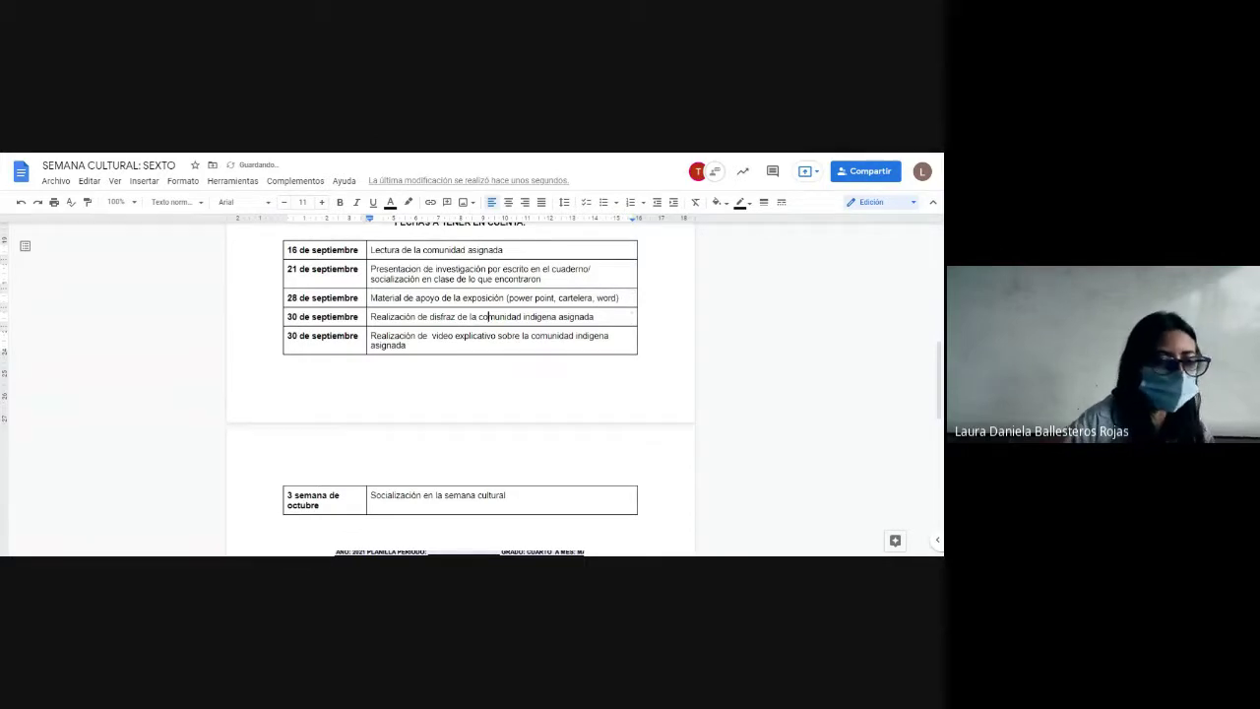
left_click(591, 298)
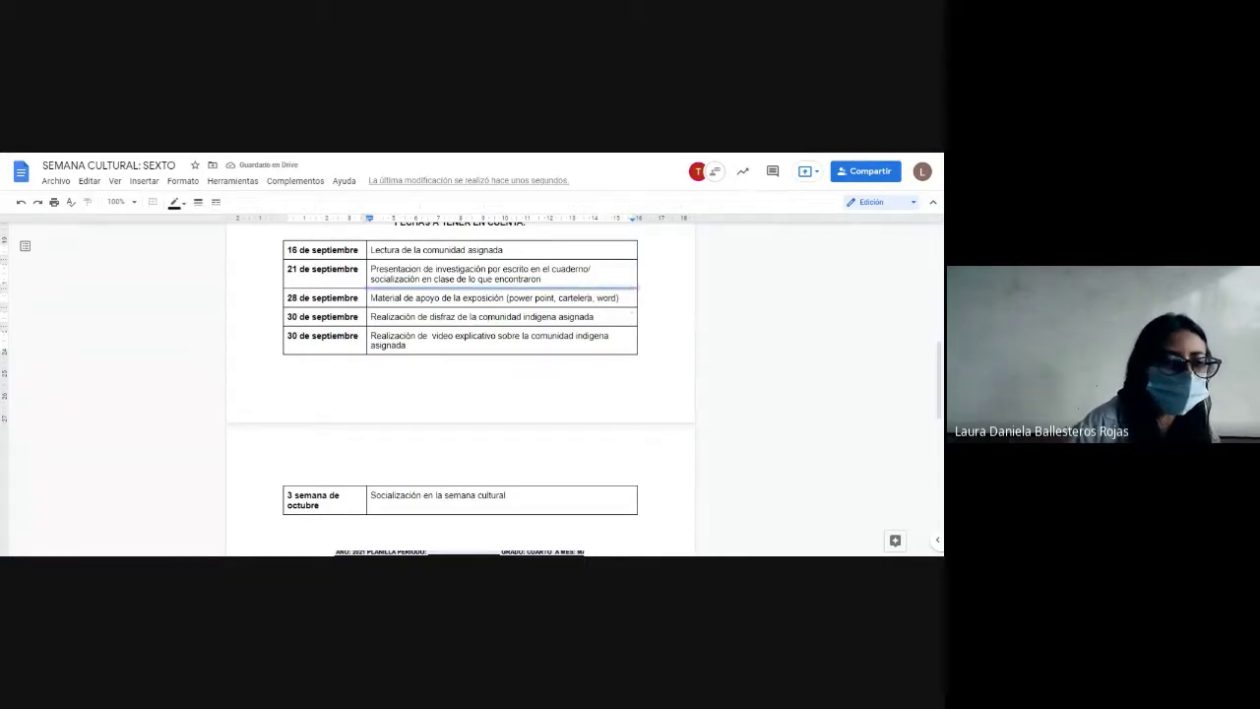
left_click(619, 297)
type(".")
type(" etc")
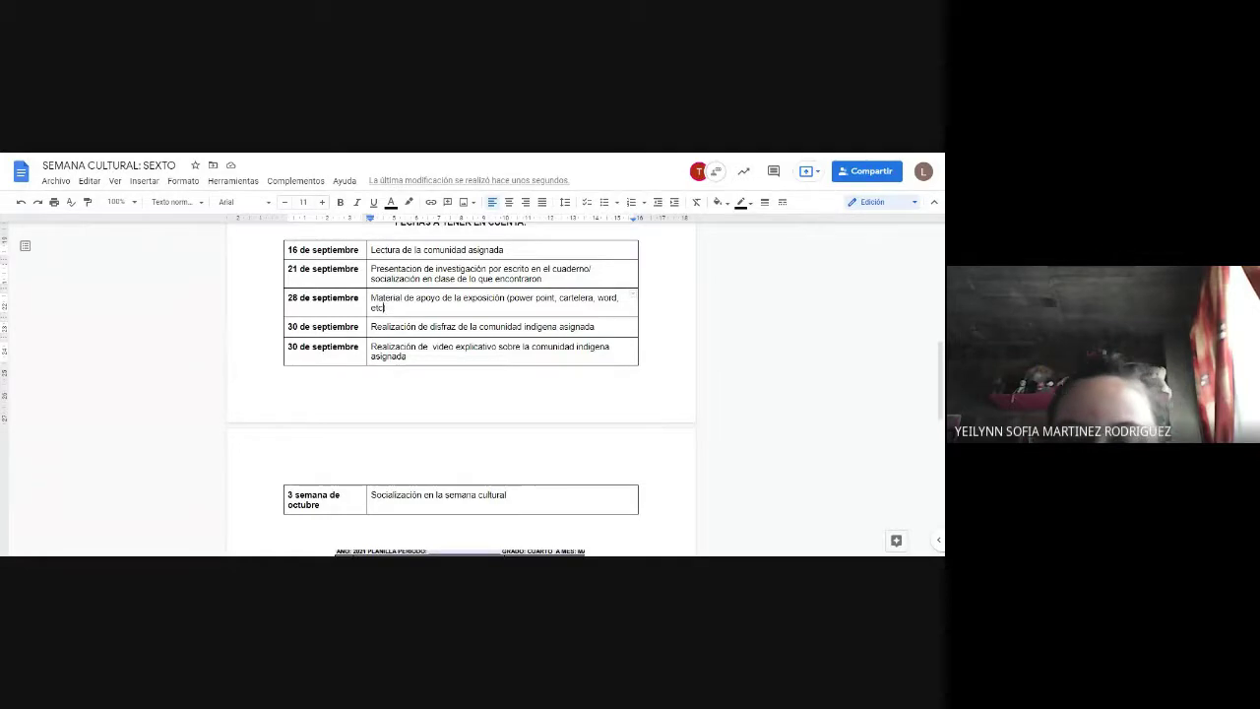
left_click(428, 326)
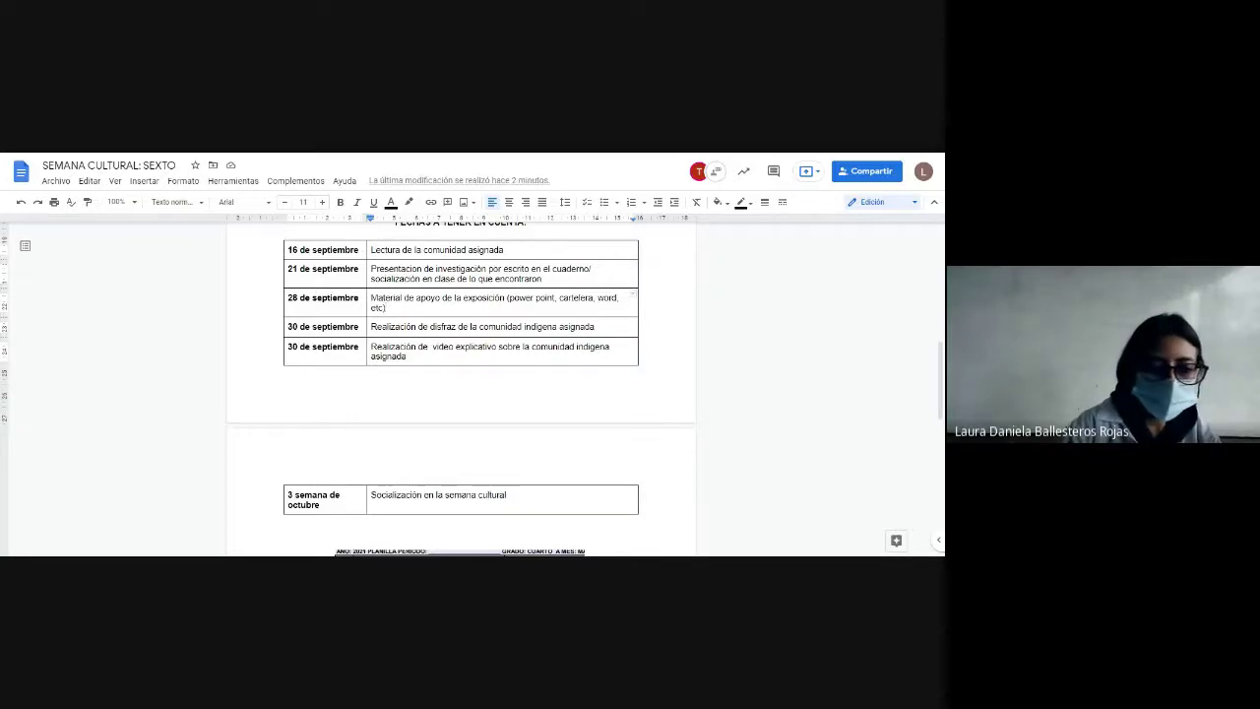
key("ctrl+shift+Up")
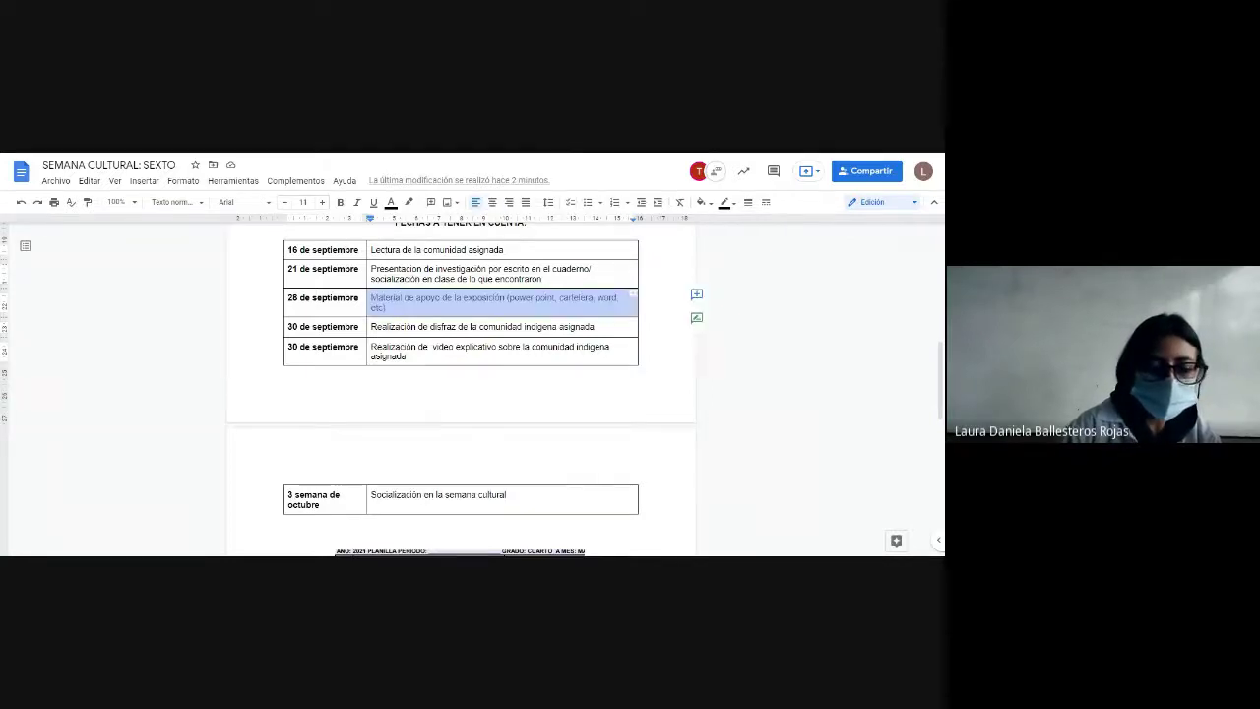
key("Right")
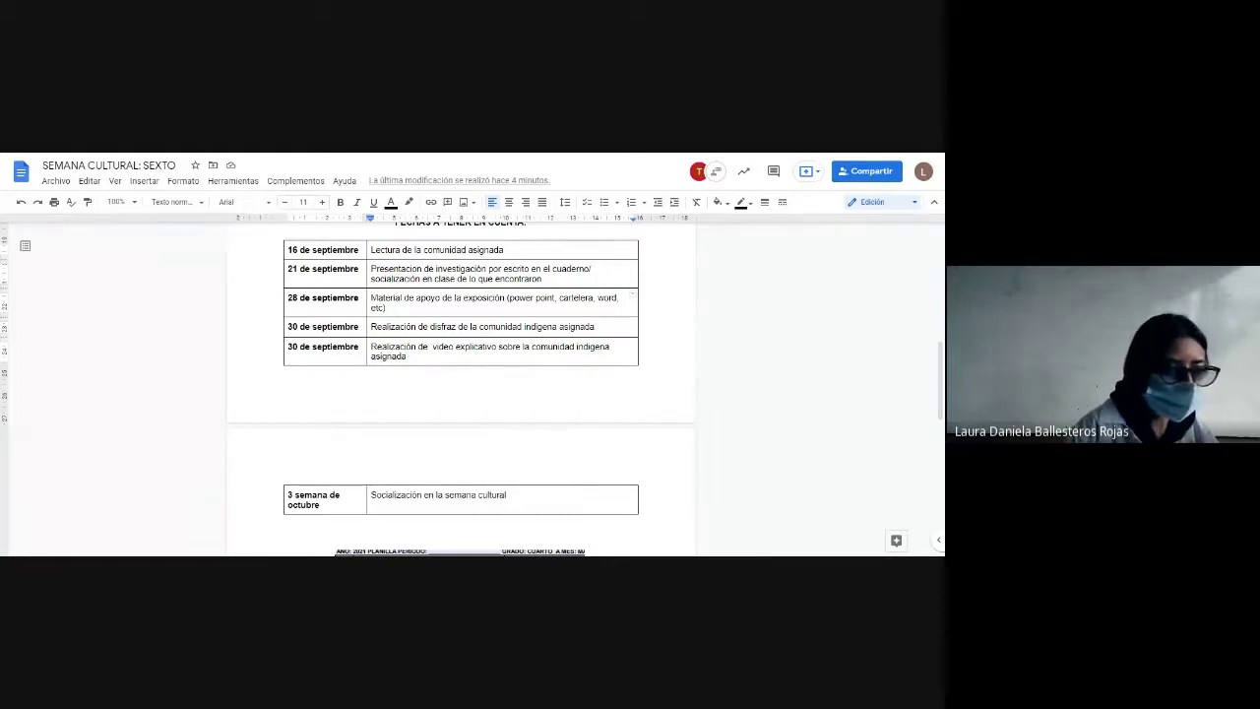
Step: Switch to the new assignment form in Google Classroom and title the assignment "Material de Exposición"
key("alt+Tab")
type("M")
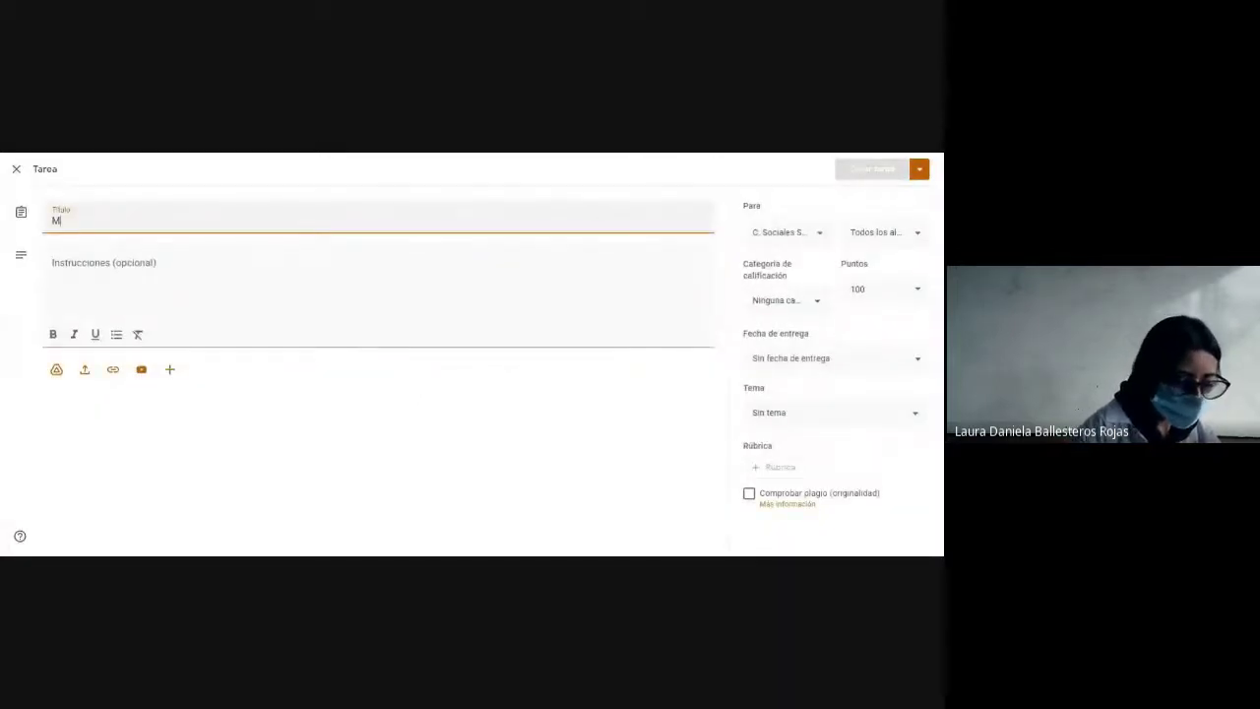
type("ater")
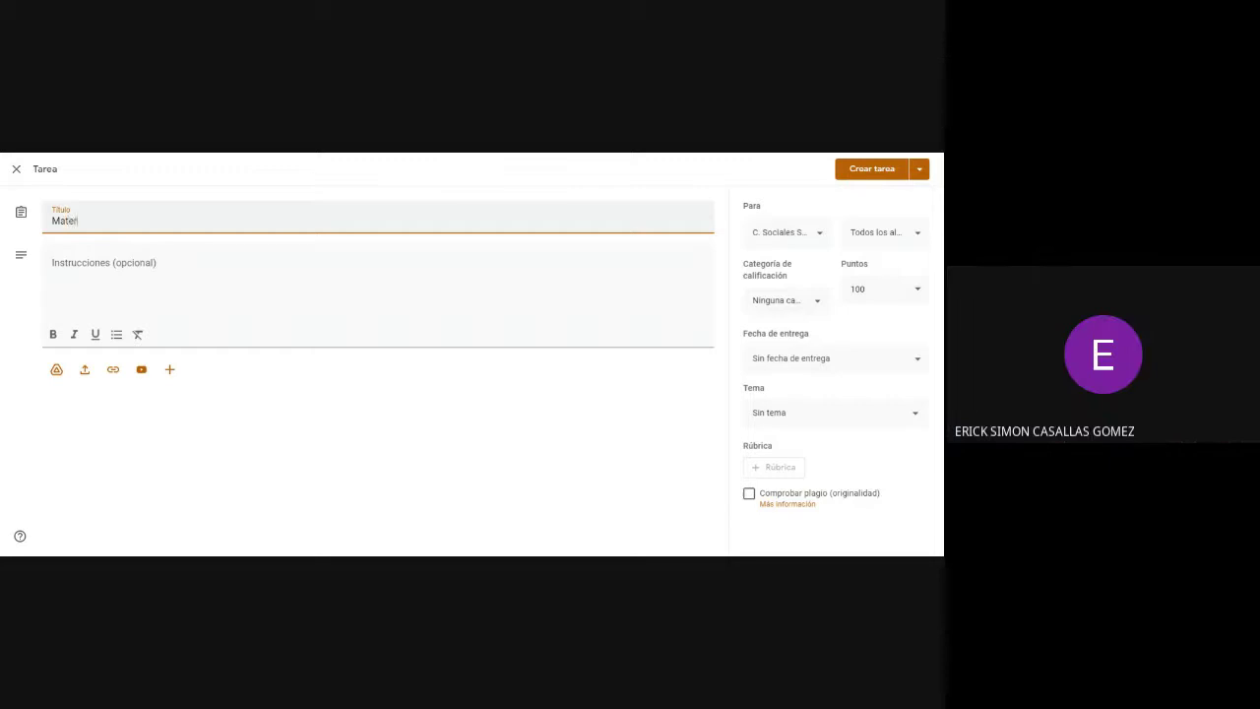
type("ial de Ex")
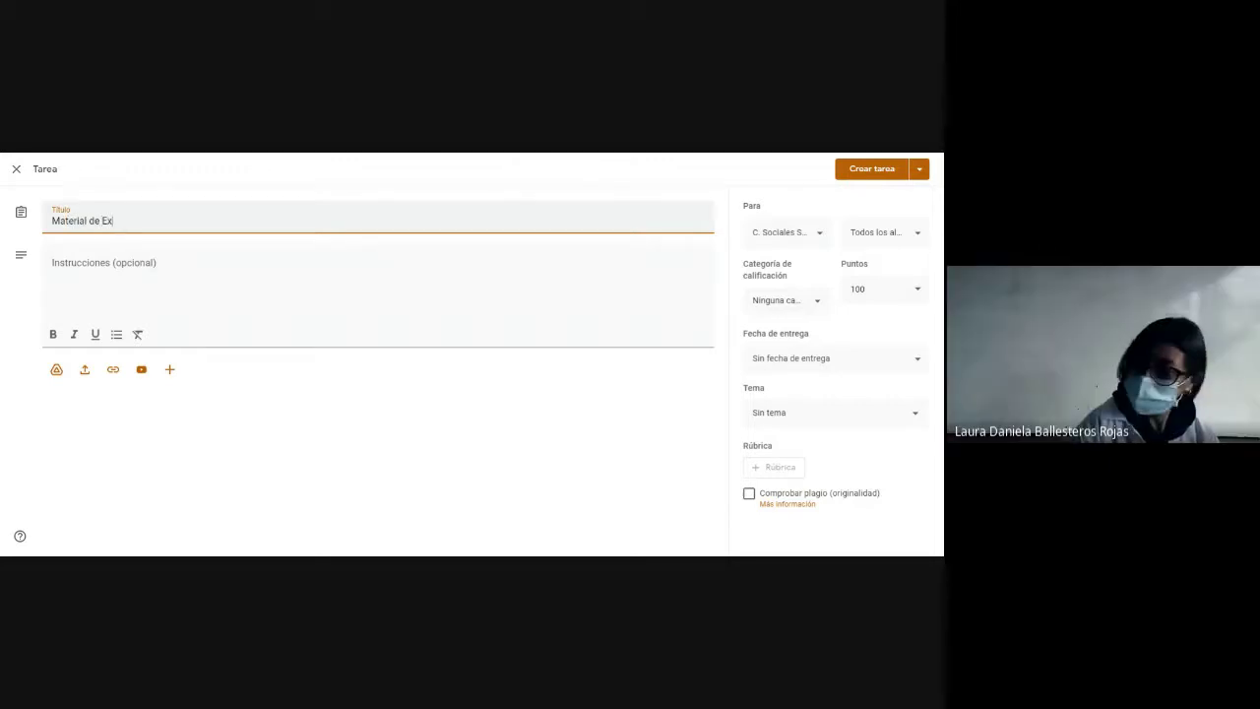
type("p")
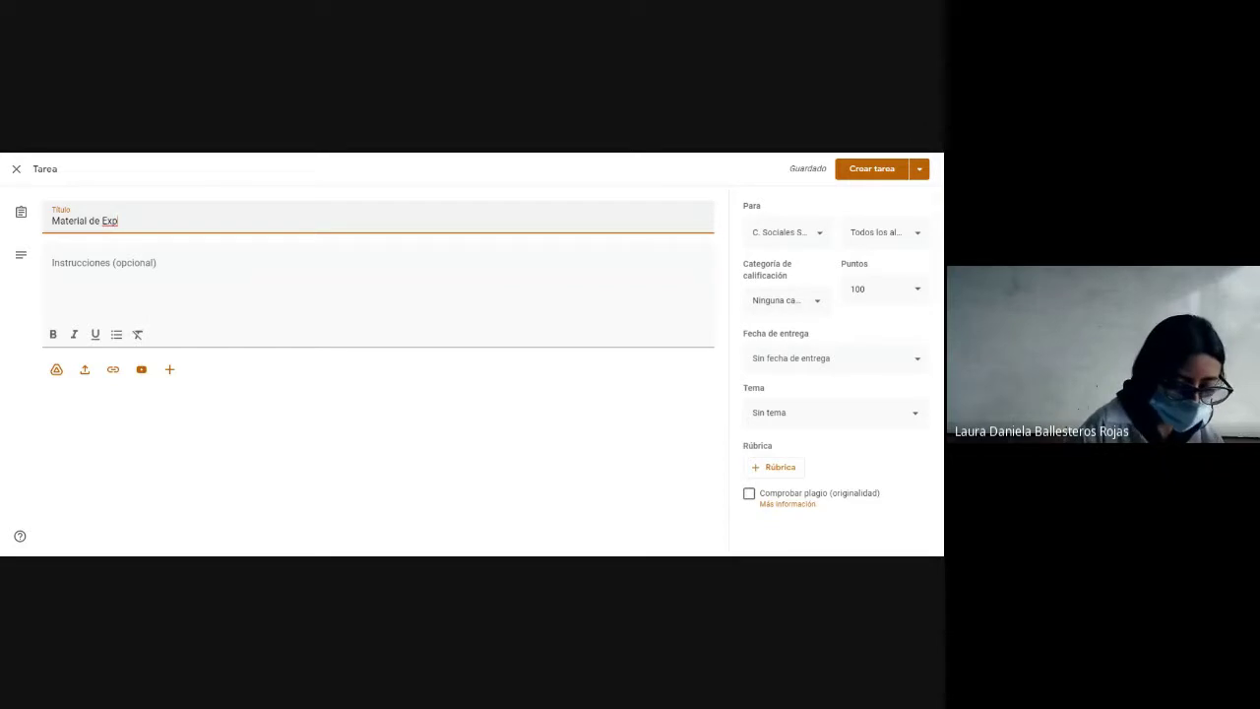
type("osició")
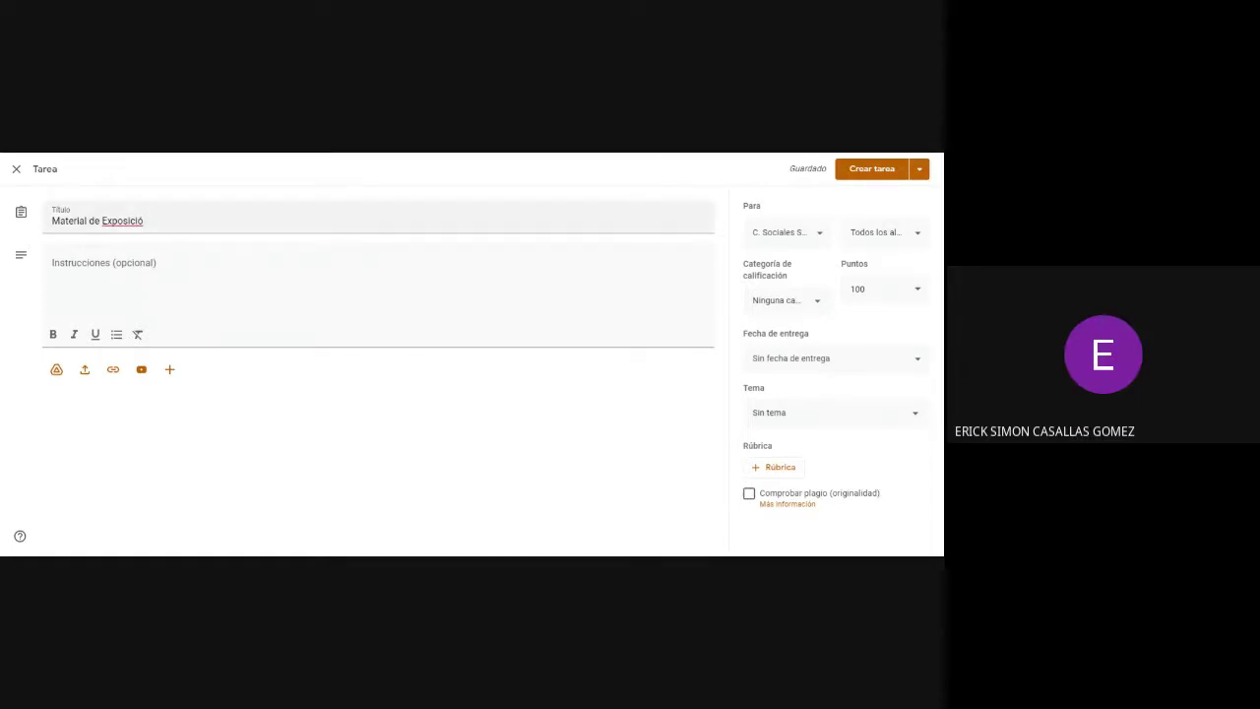
left_click(144, 221)
type("n")
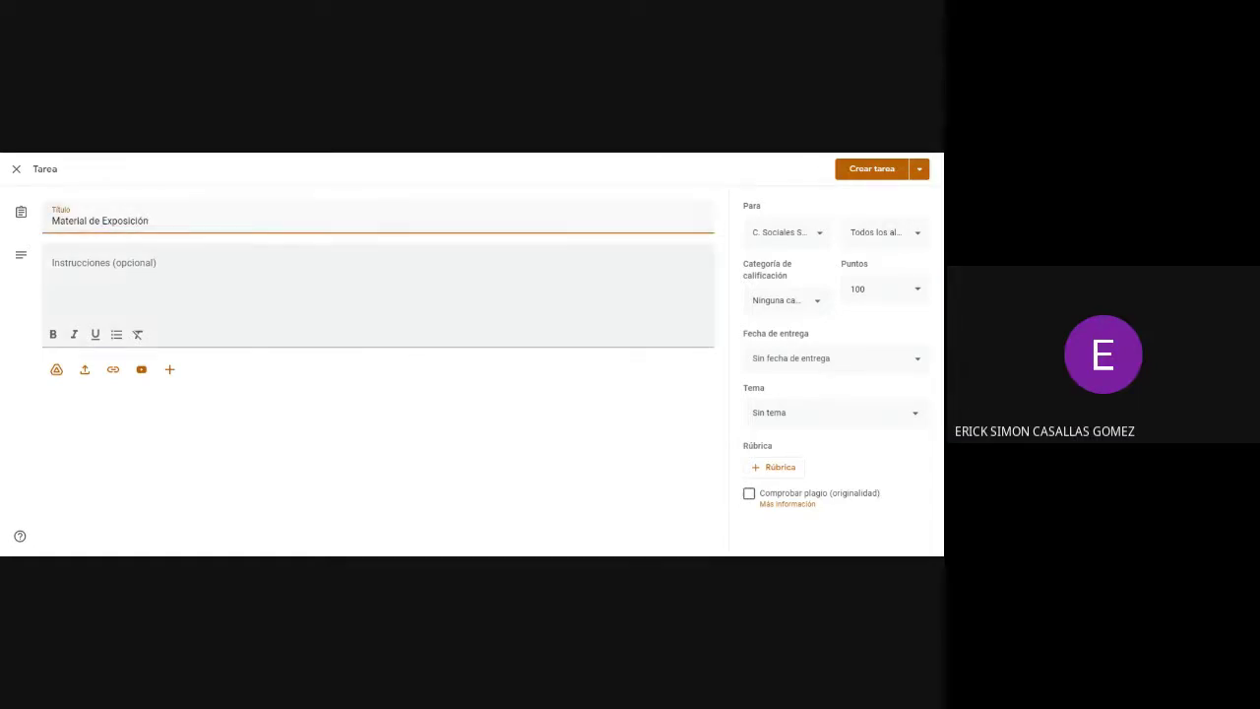
Step: Begin the assignment instructions with "Subir evidencia de material de exposición"
left_click(52, 263)
type("Subir e")
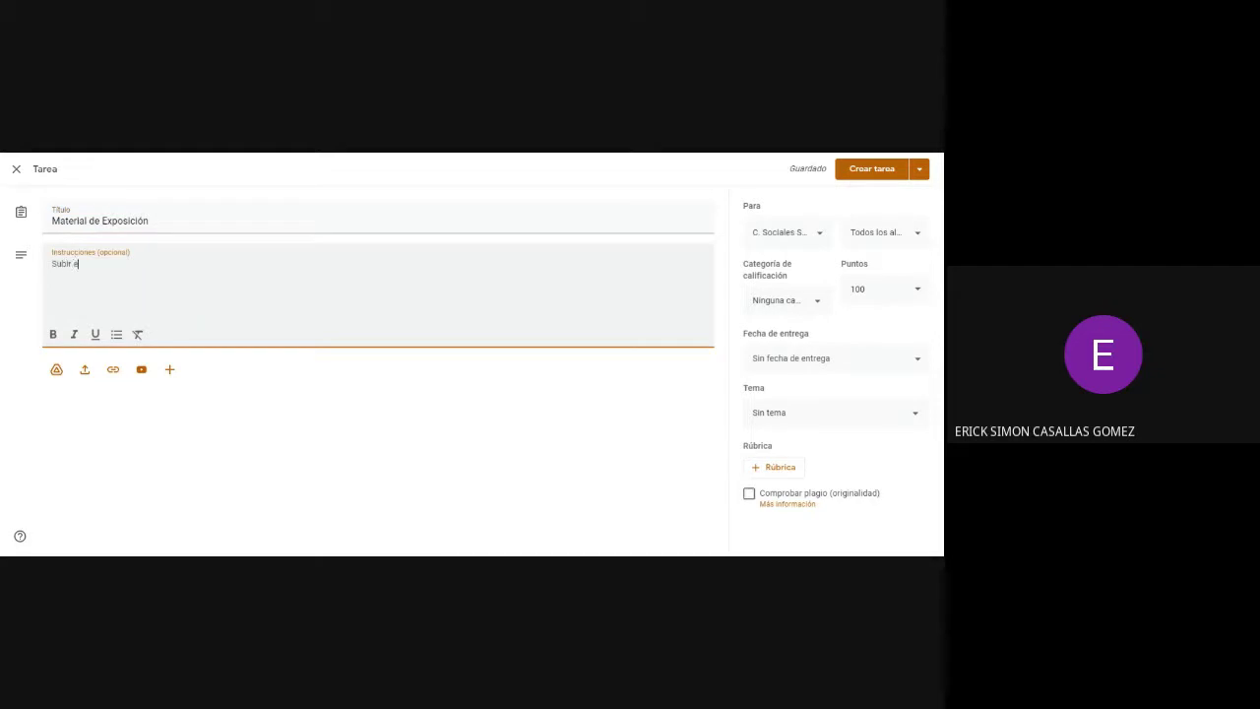
type("videncia de maeter")
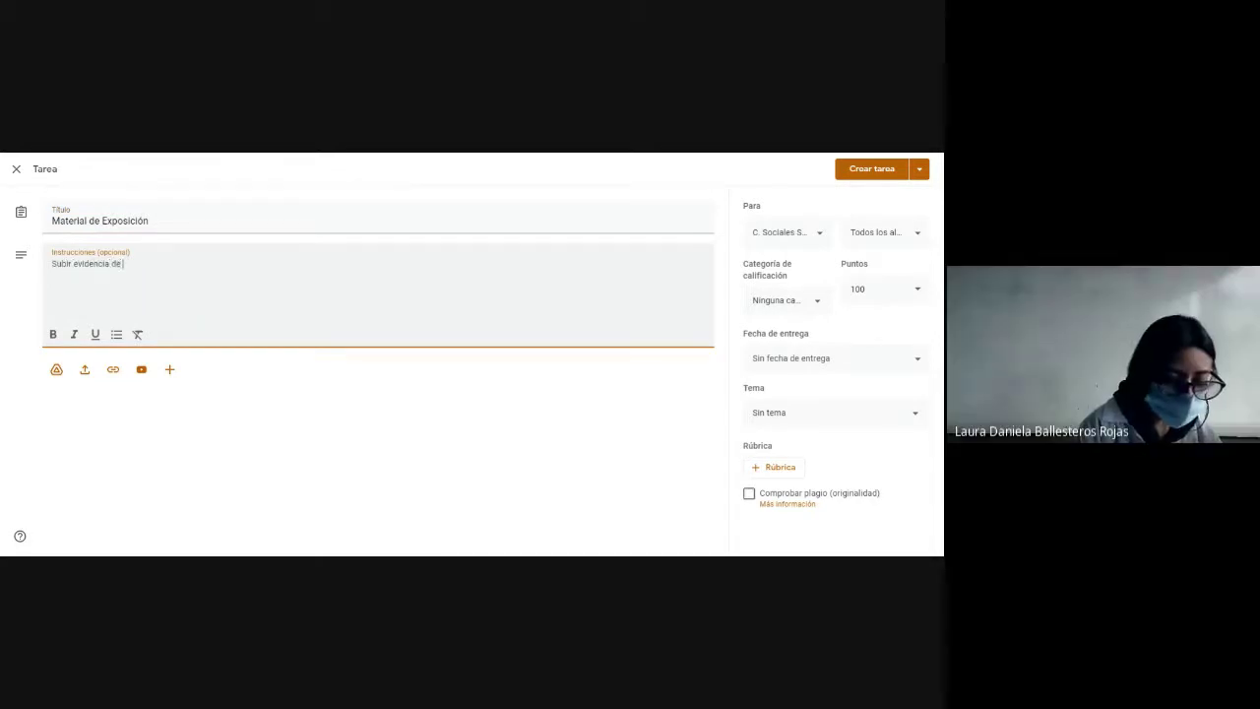
key("BackSpace")
key("BackSpace")
key("BackSpace")
key("BackSpace")
key("BackSpace")
type("ater")
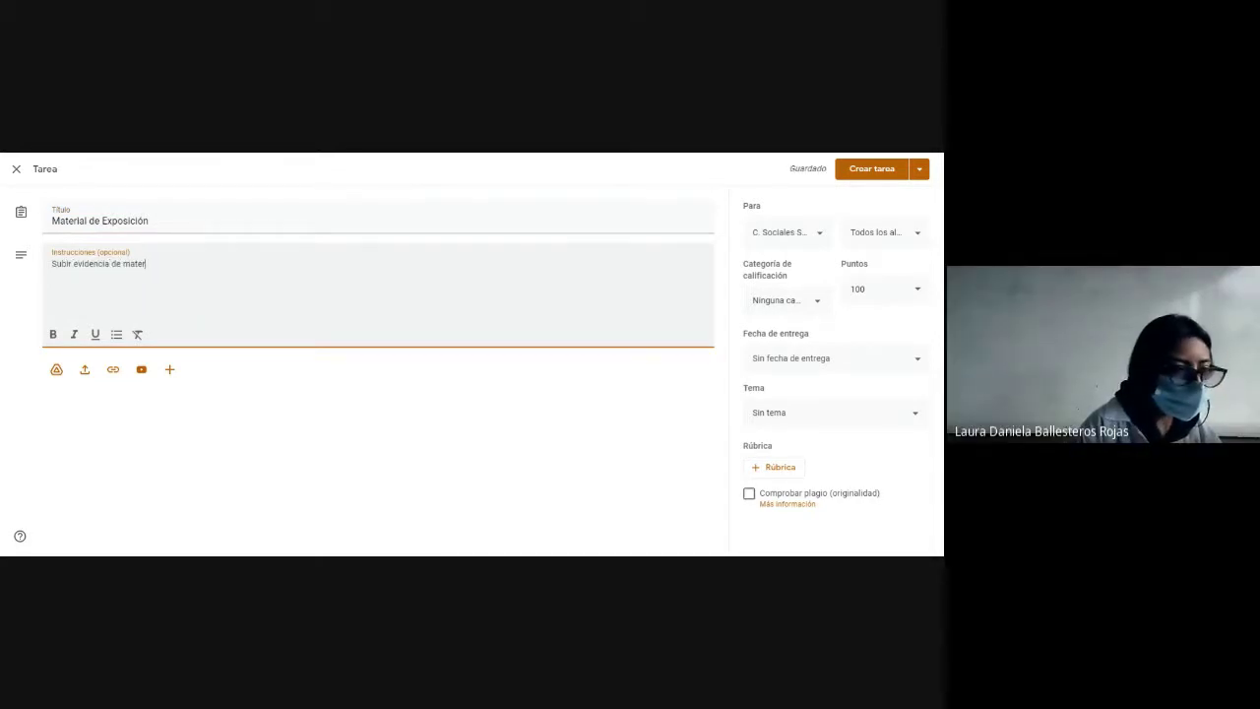
type("ial de exposici´on")
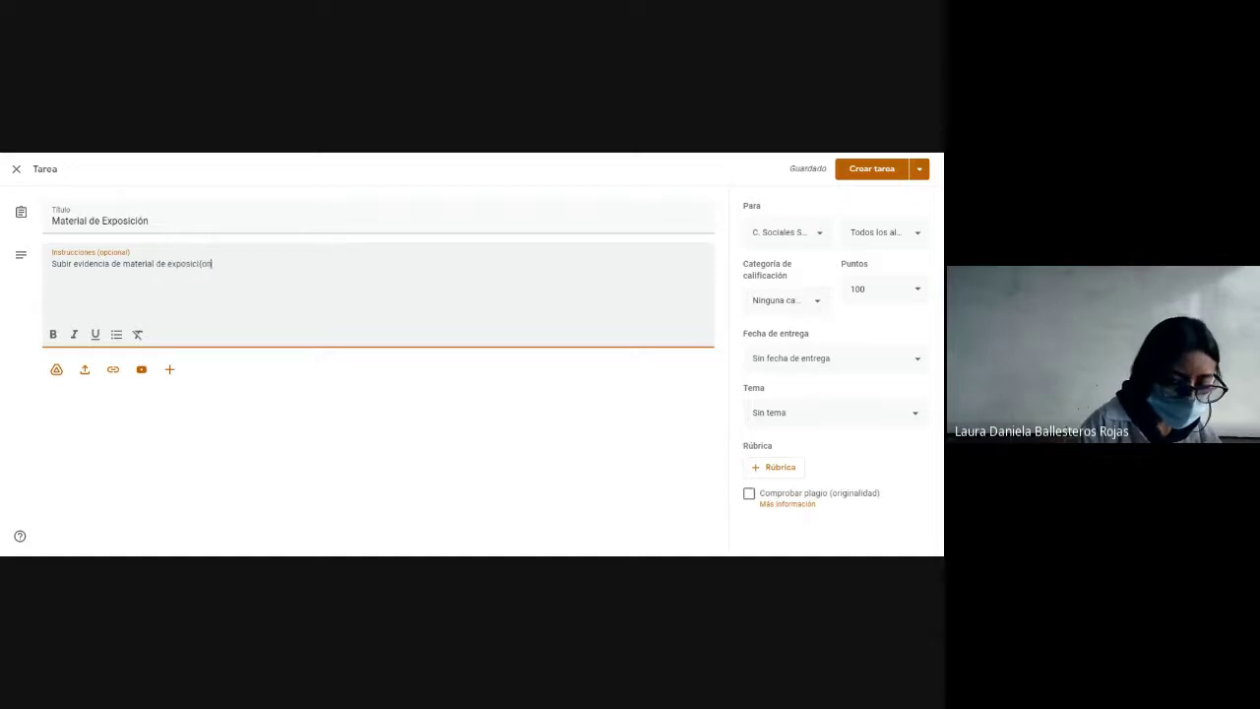
Step: Continue the instructions with the phrase "que puede ser:"
type(" qu epeude ser: ejempl")
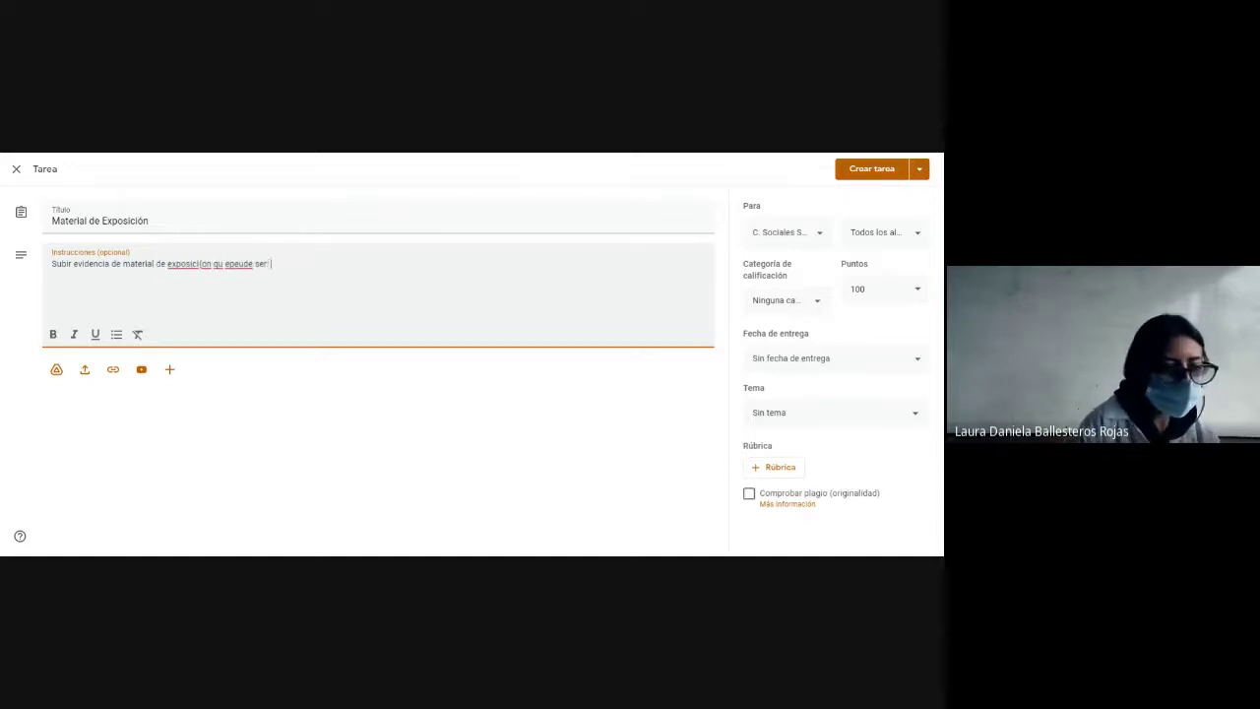
key("BackSpace")
key("BackSpace")
key("BackSpace")
key("BackSpace")
key("BackSpace")
key("BackSpace")
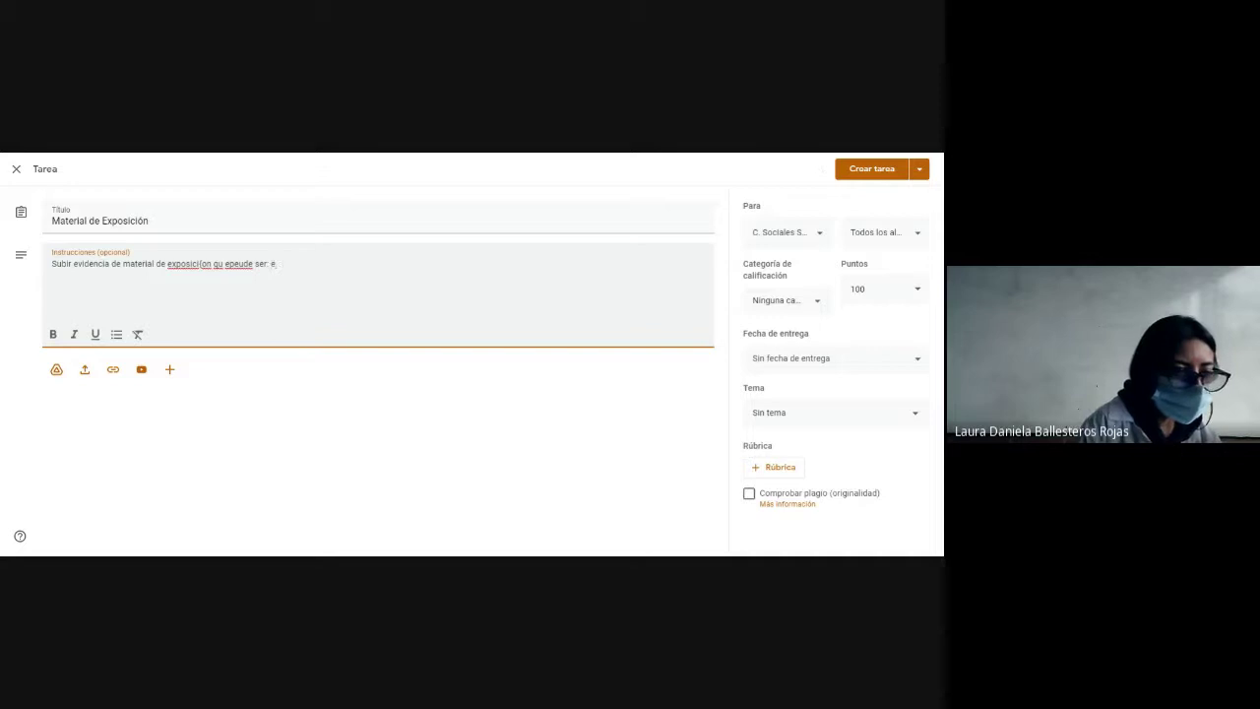
Step: Add the accepted formats "Power Point, Cartelera, infografía (canva, etc, etc)" to the end of the instructions
type("Power Po")
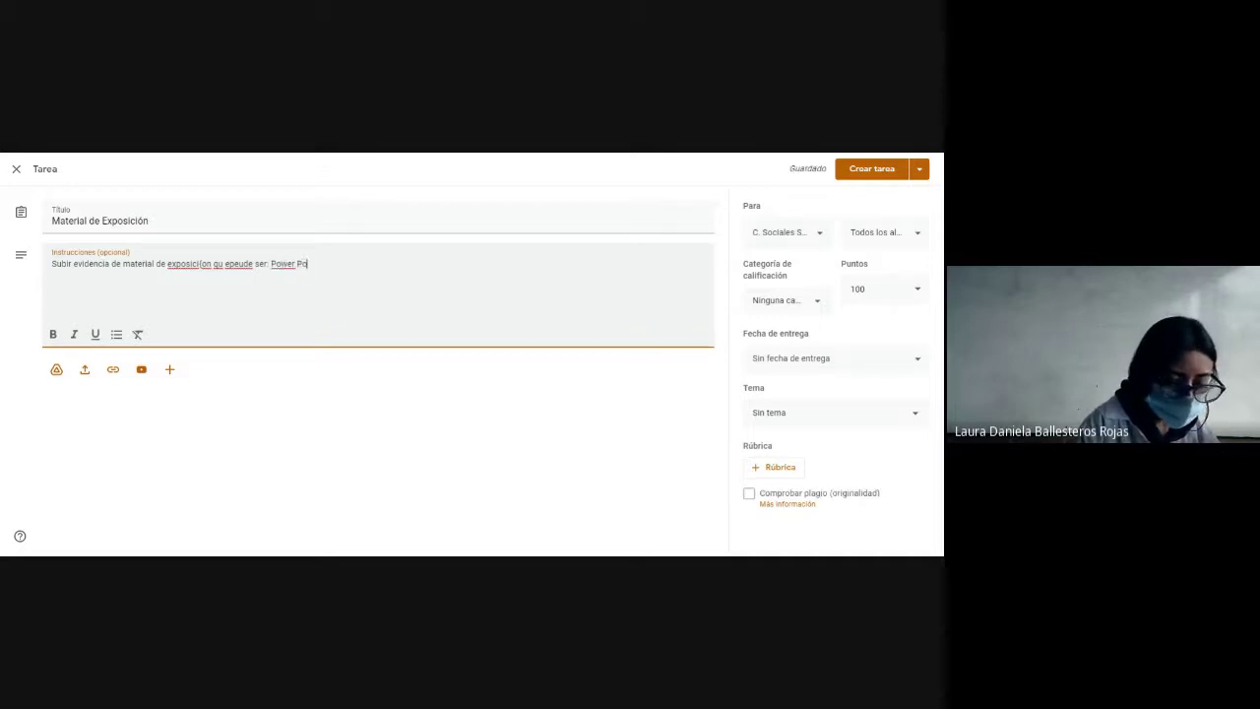
type("int, Car")
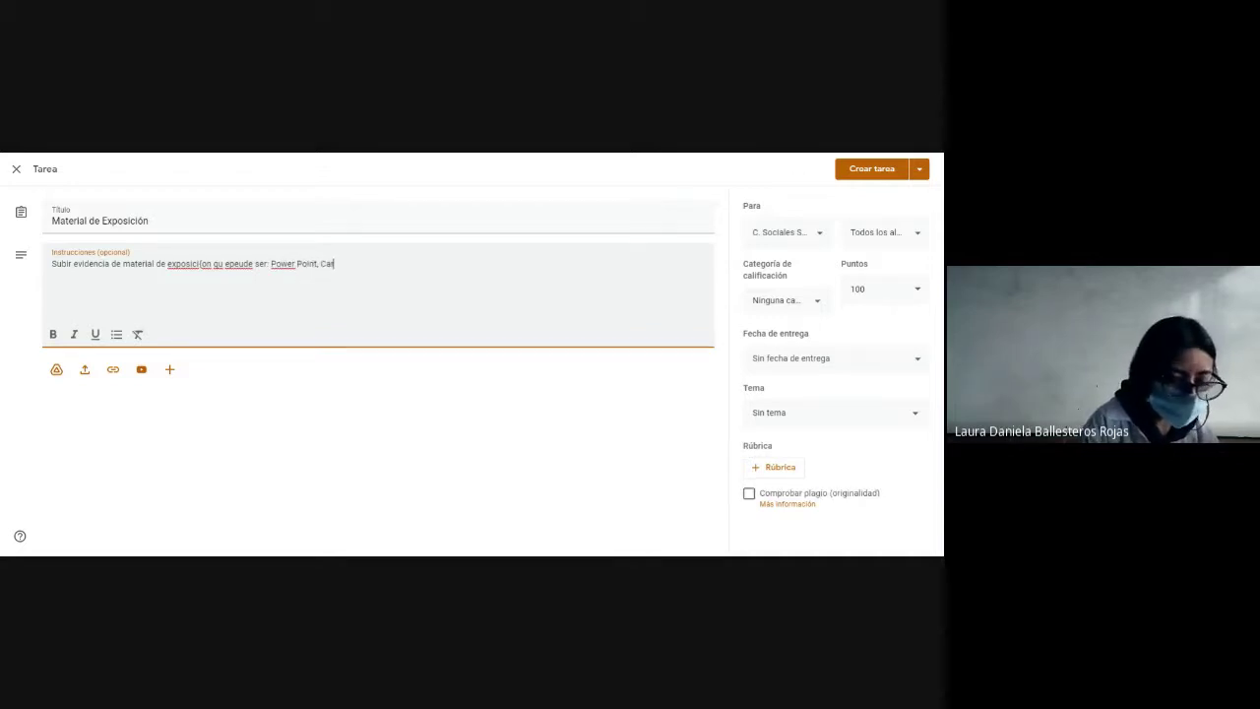
type("tele")
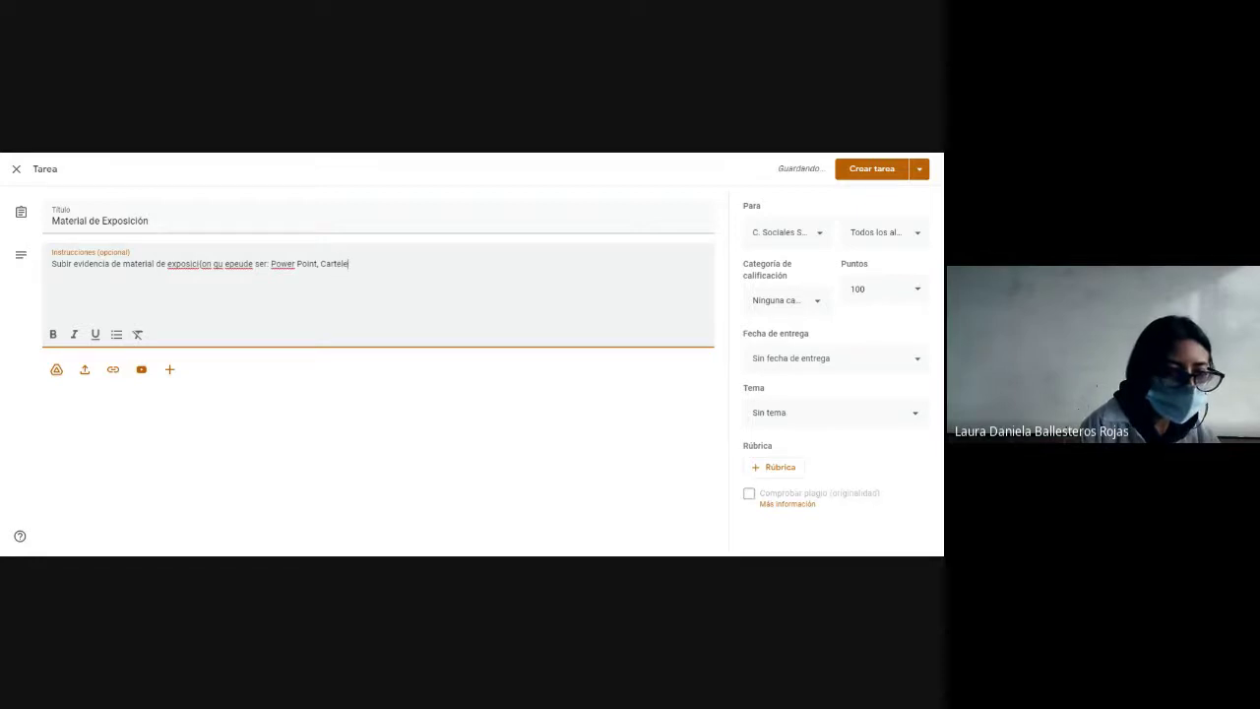
type("ra, infografia ")
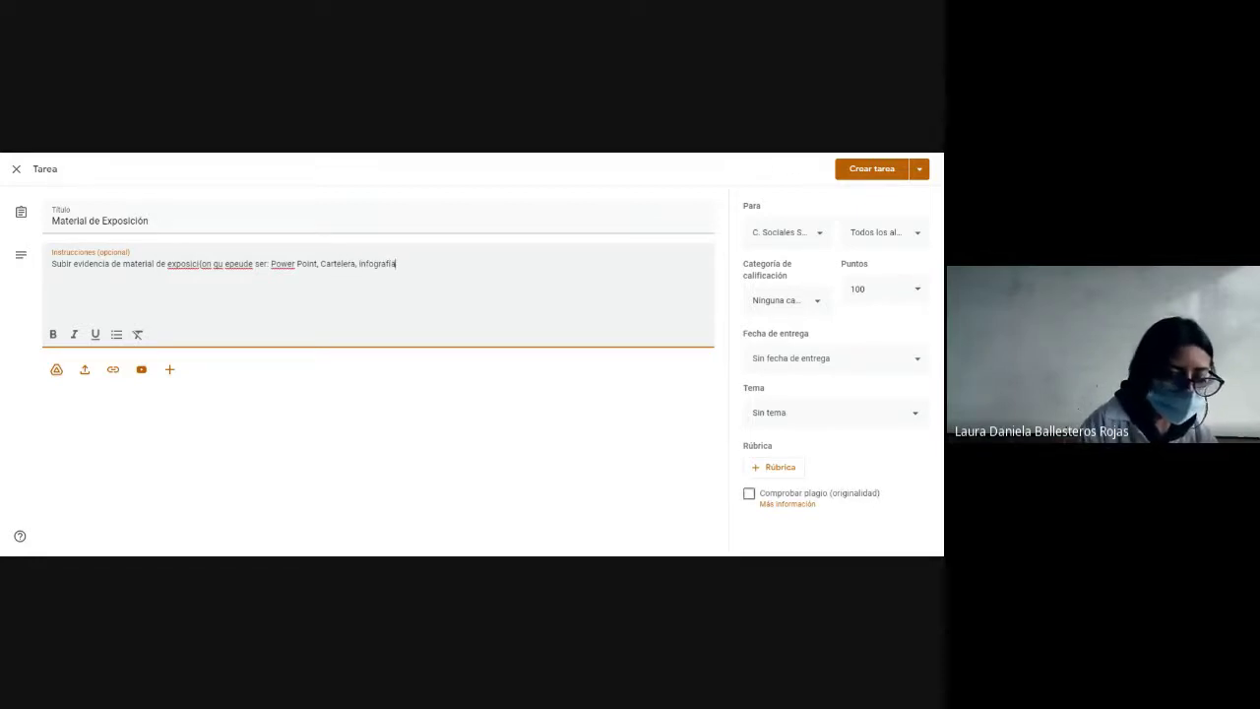
type(" (")
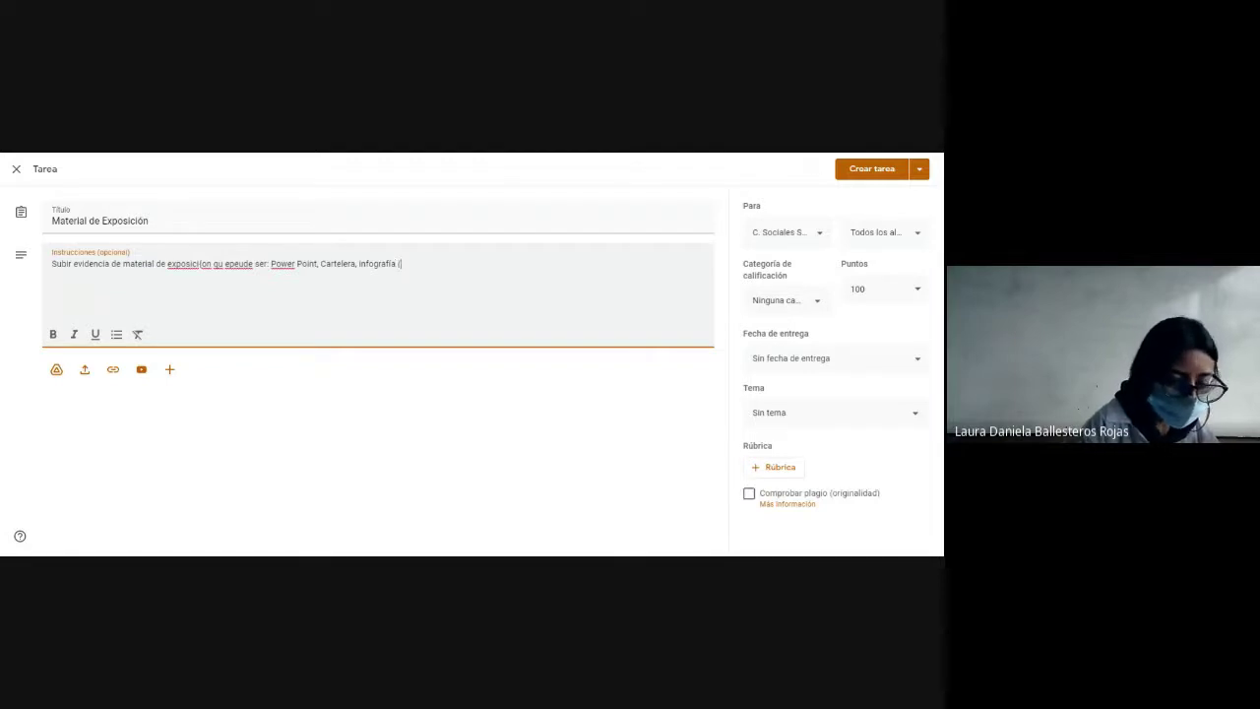
type("canva")
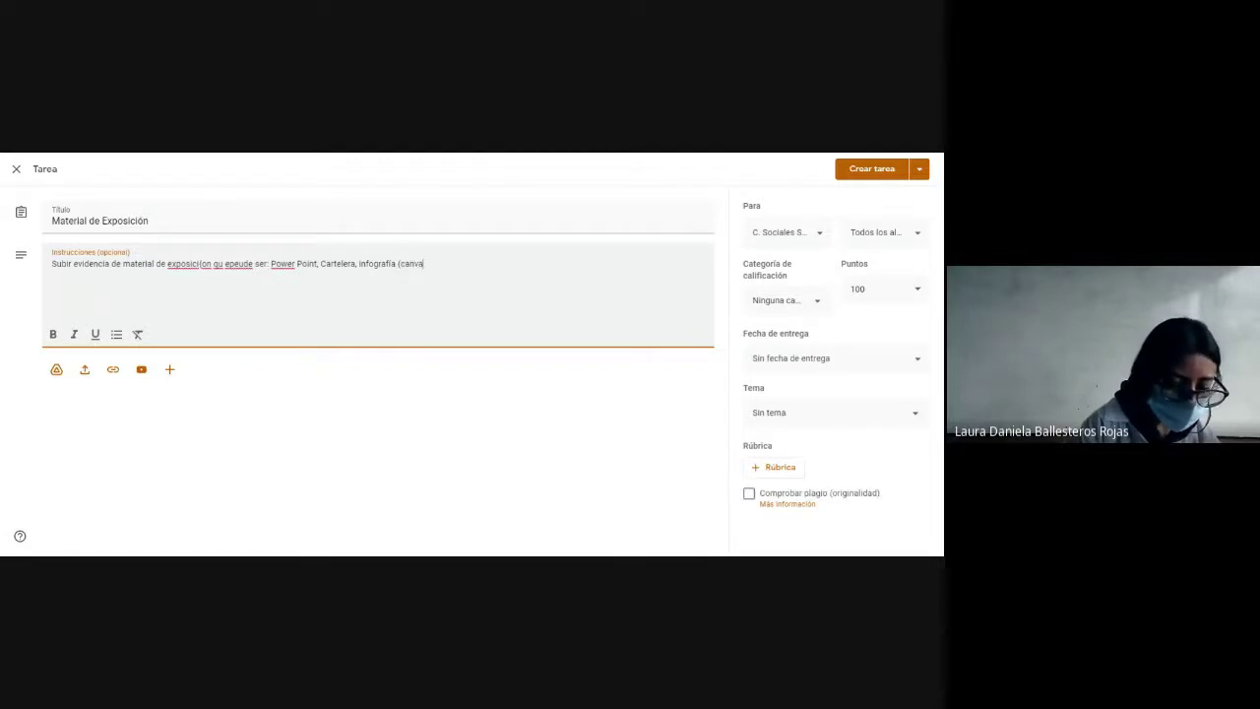
type(", etc. etc, etc,")
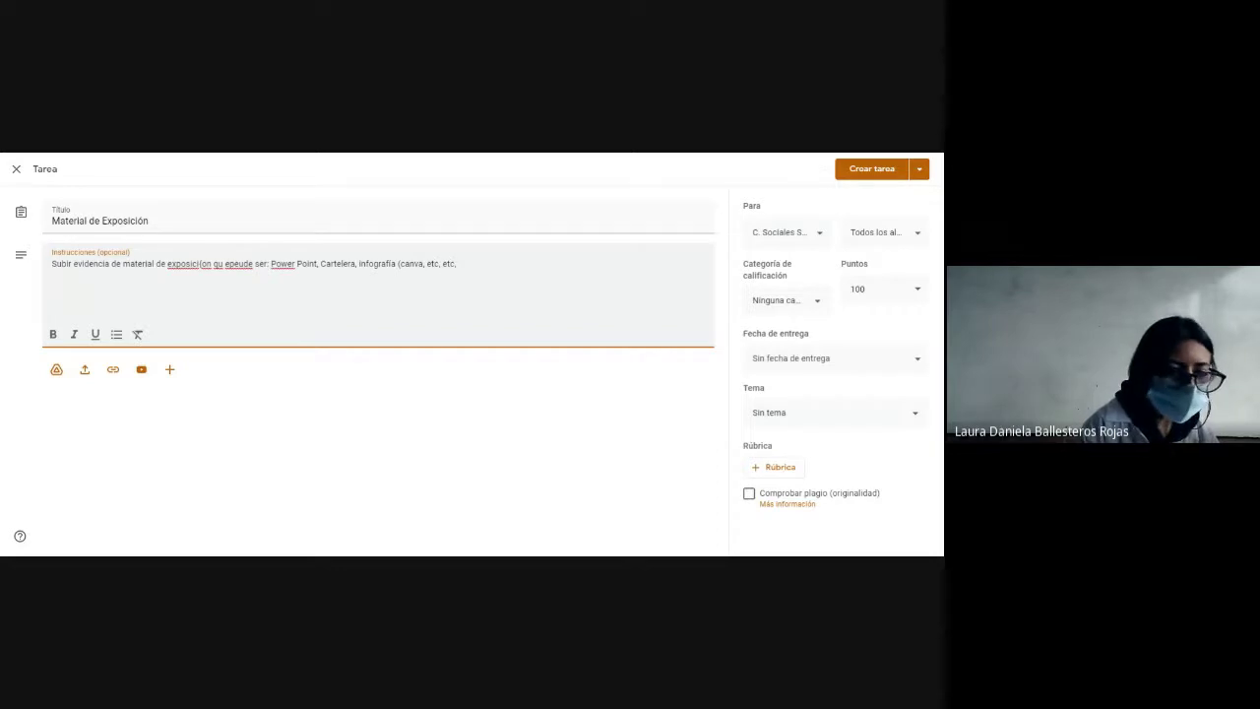
key("BackSpace")
type(")")
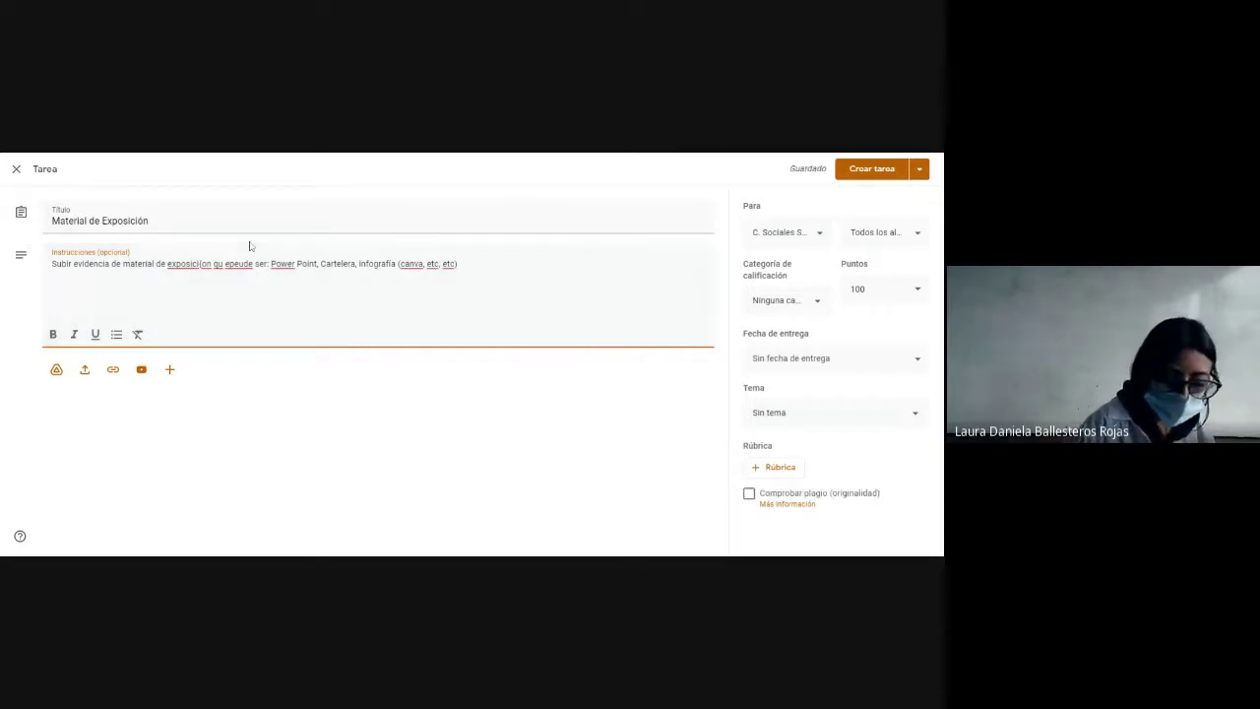
Step: Correct the misspelled words in the instructions so that they read "exposición que puede ser"
key("BackSpace")
key("BackSpace")
type("ó")
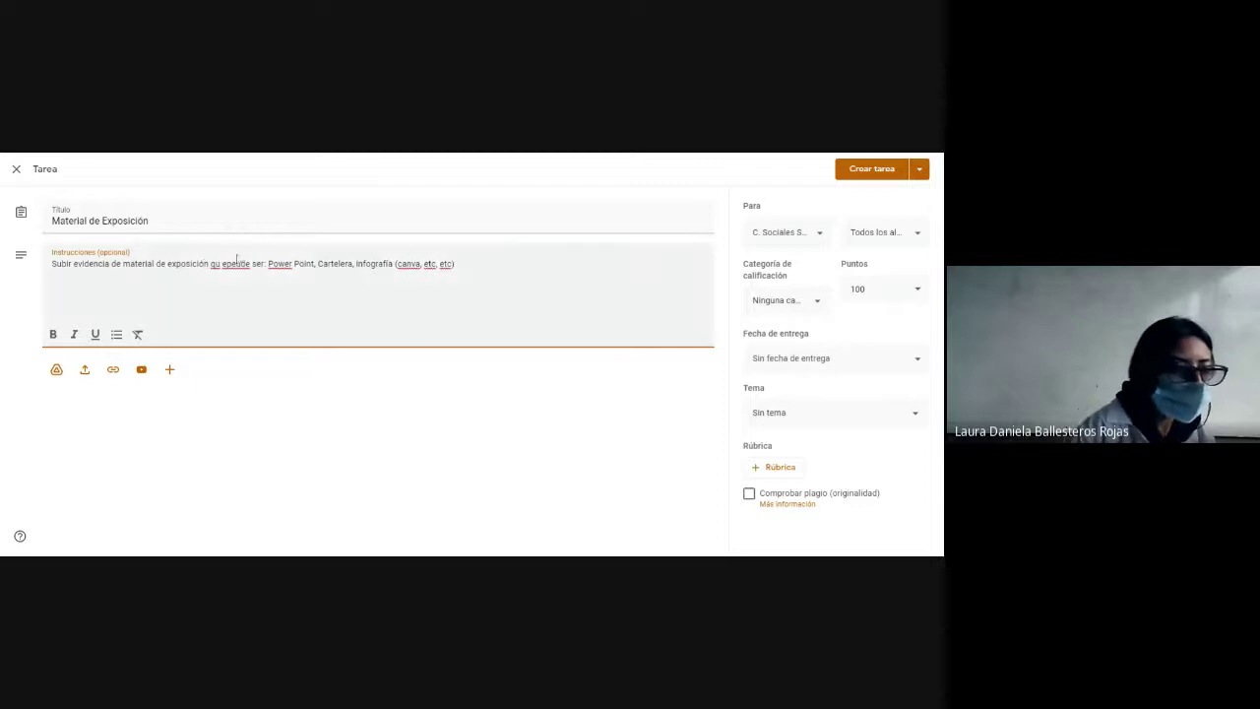
left_click(222, 263)
key("BackSpace")
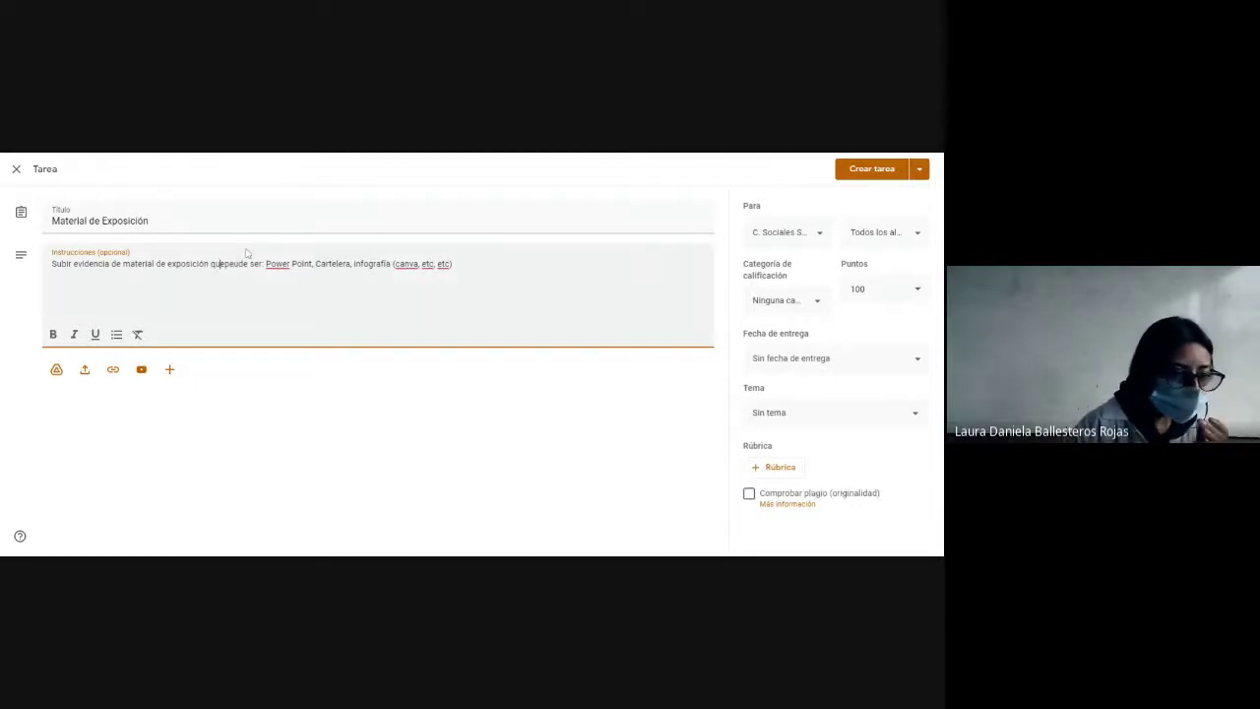
key("Right")
key("BackSpace")
key("Right")
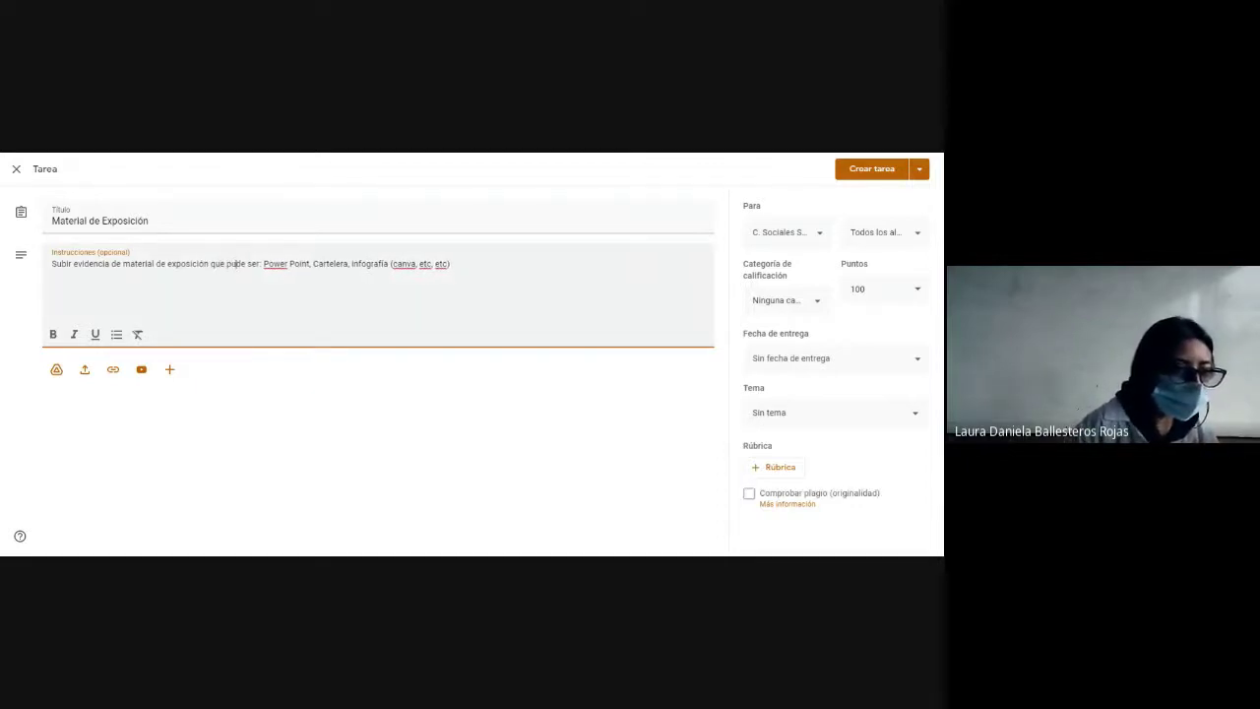
type("e")
Step: Add "Word" to the accepted formats in the instructions and start a new sentence with "Donse"
double_click(408, 264)
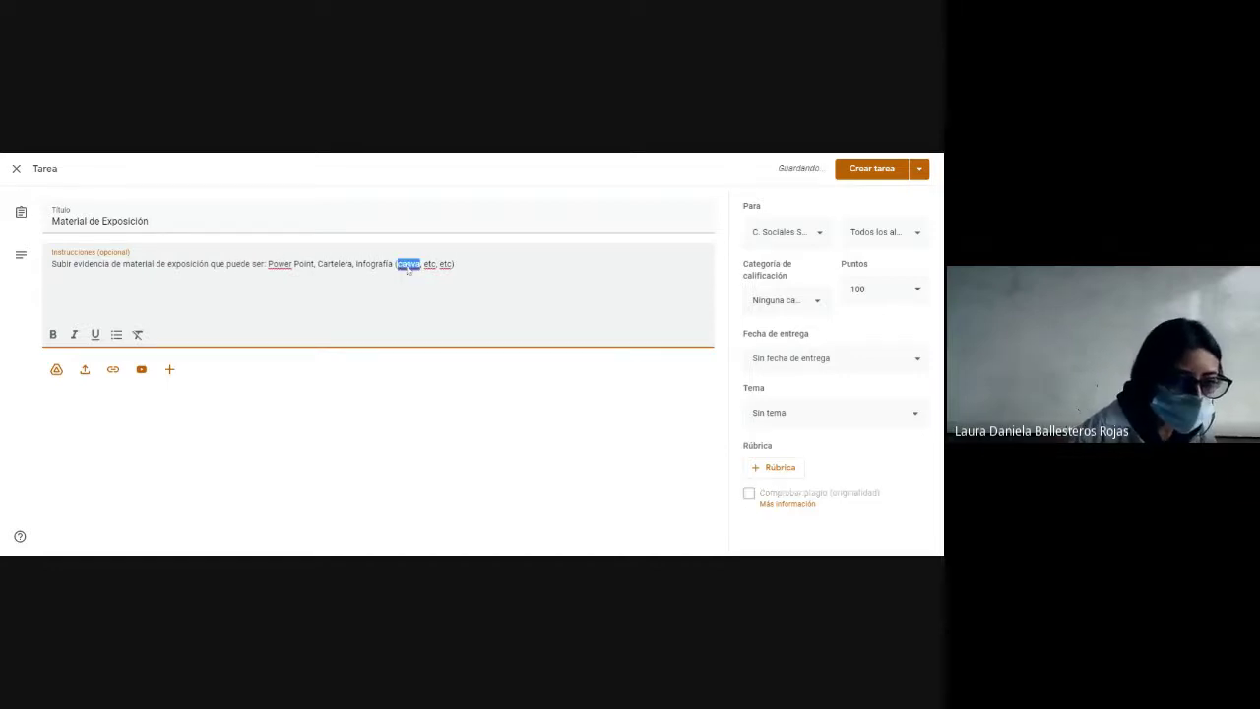
left_click(408, 264)
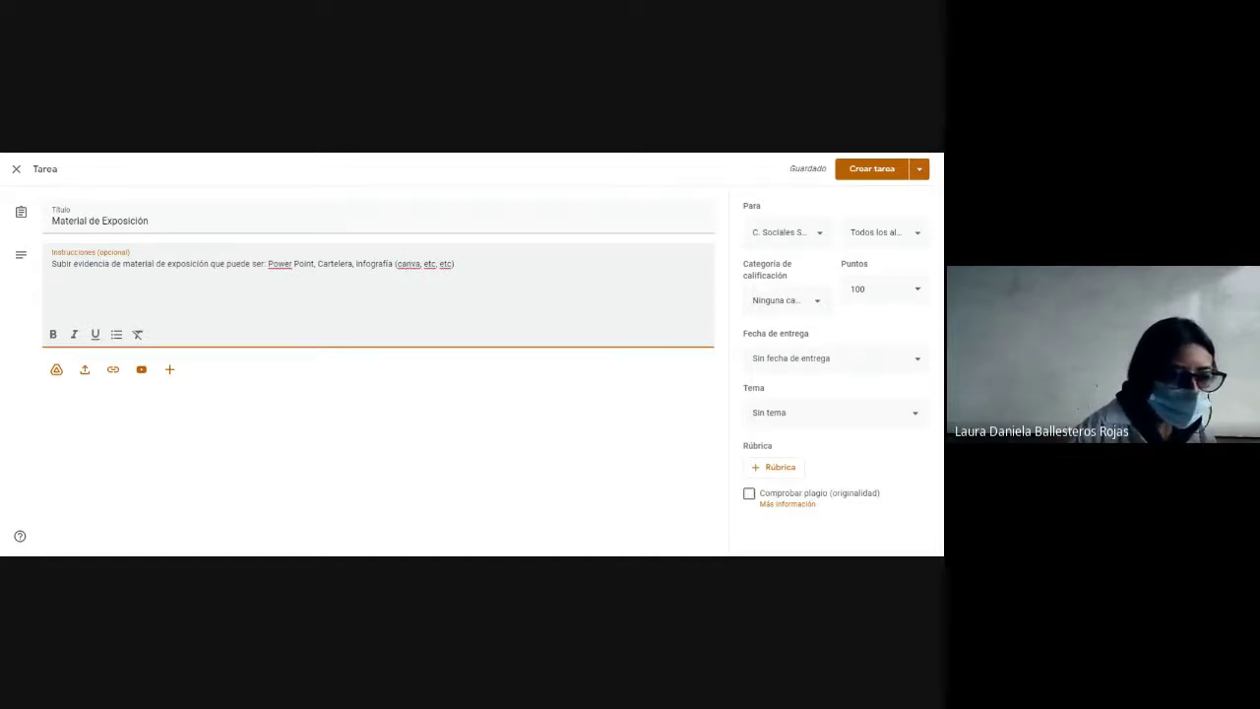
type("), Word")
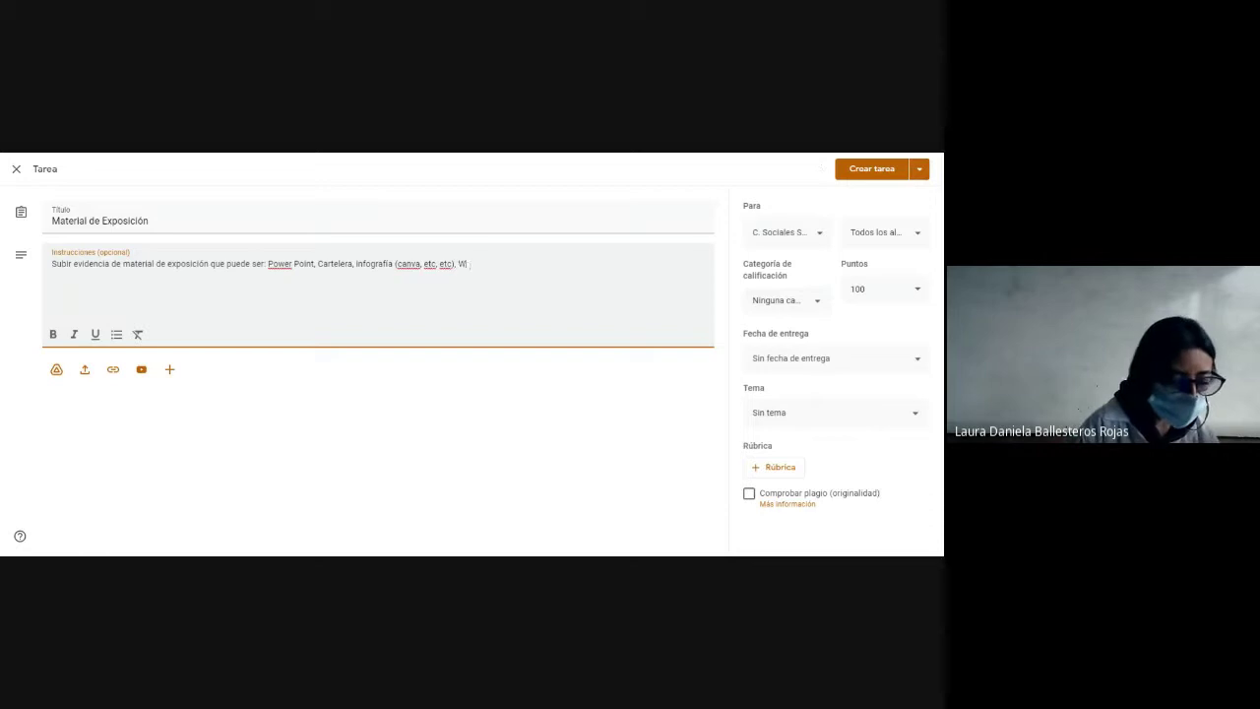
left_click(835, 358)
left_click(551, 385)
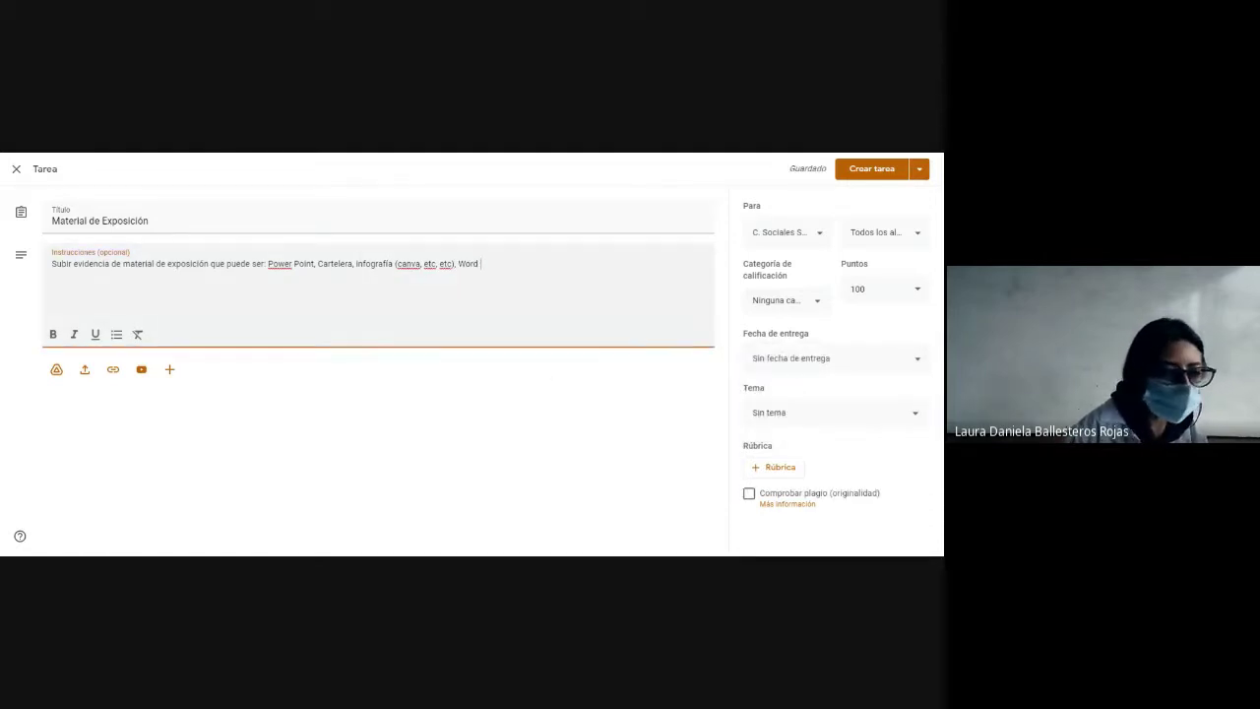
type(". Don")
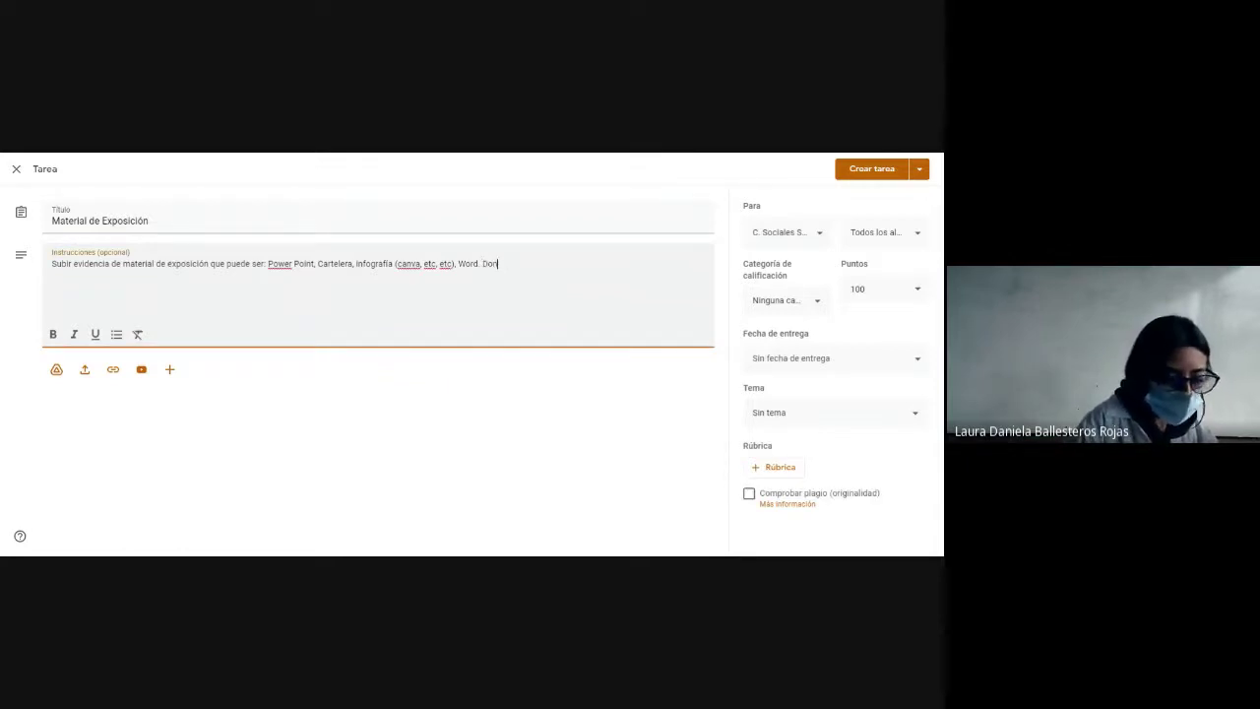
type("se")
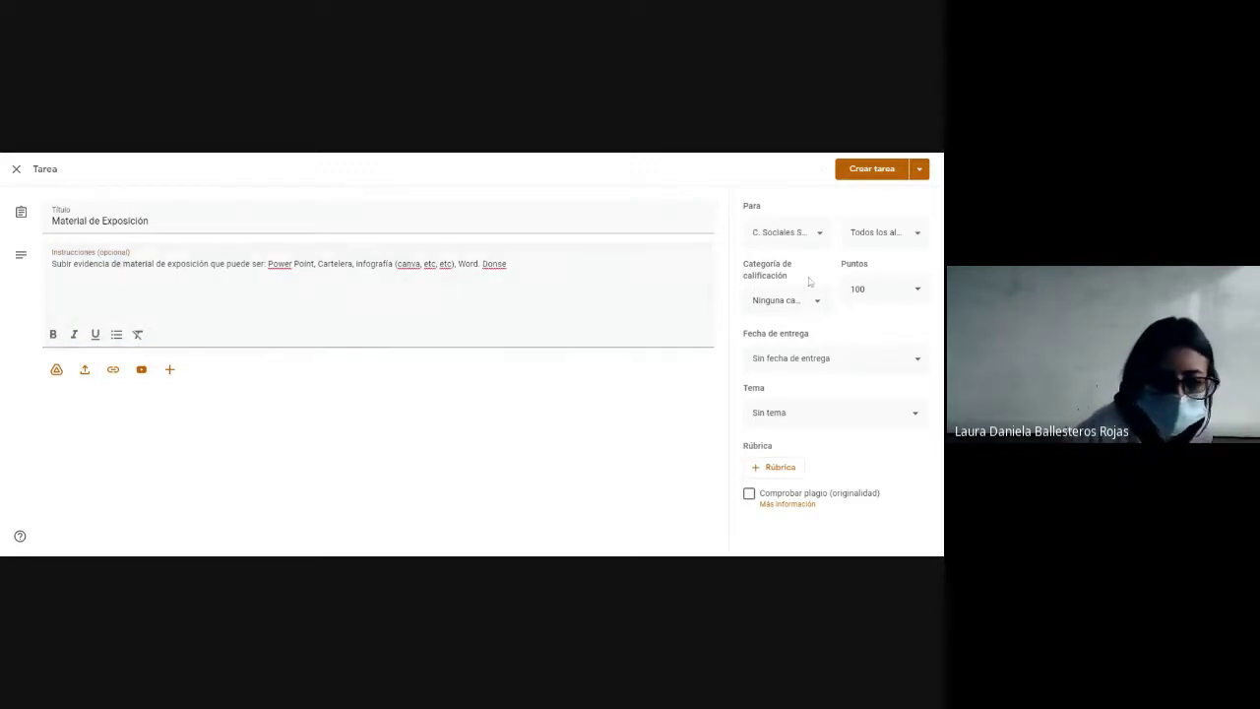
Step: Set the assignment's due date to 28 September 2021 at 10:10
left_click(771, 365)
left_click(782, 404)
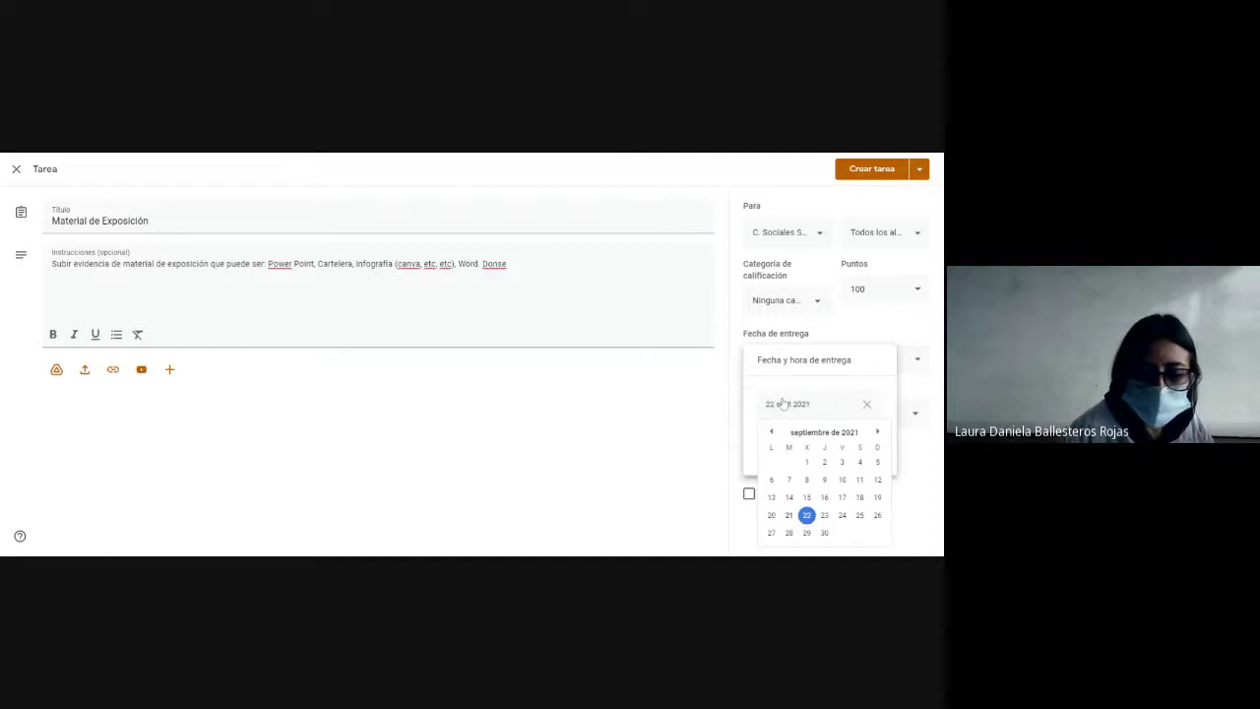
left_click(792, 532)
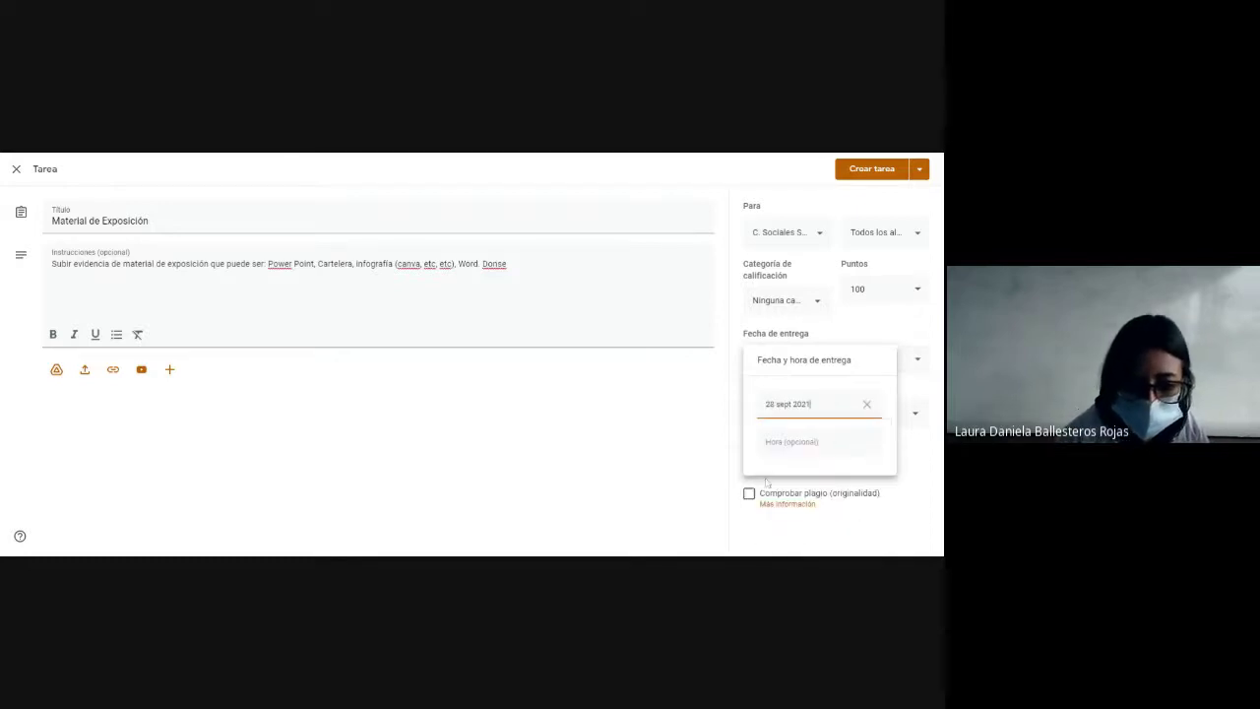
left_click(777, 445)
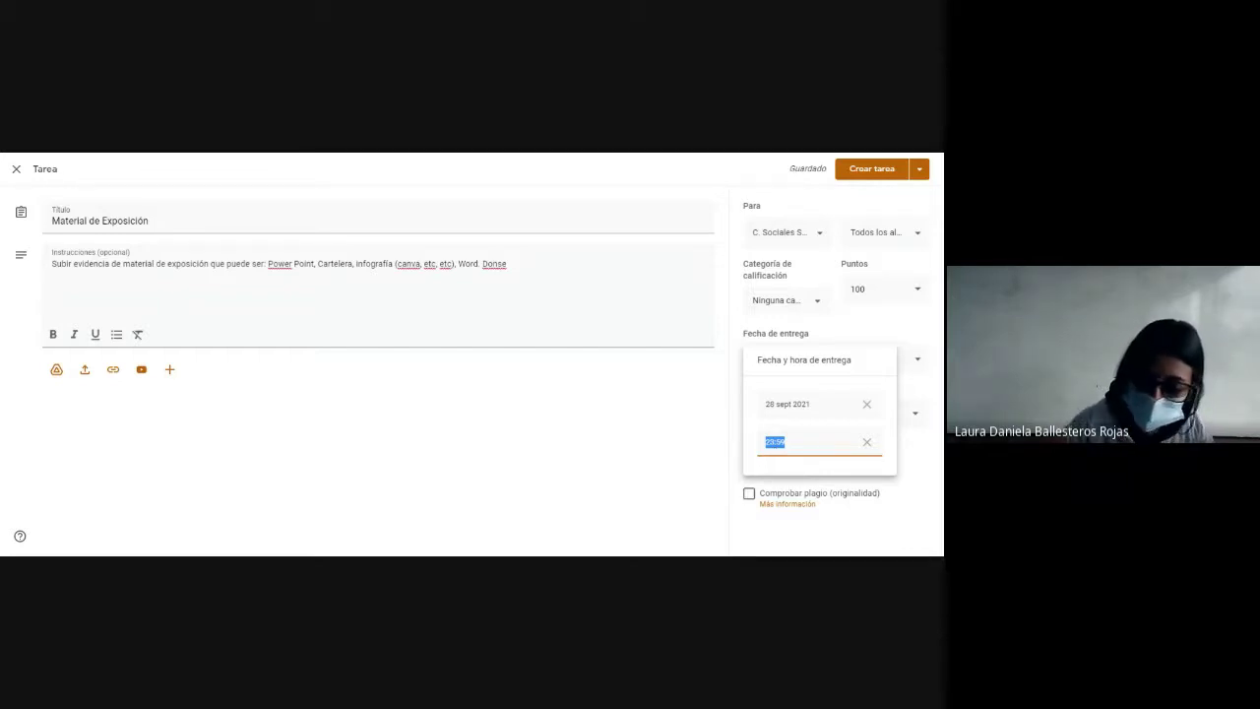
type("9")
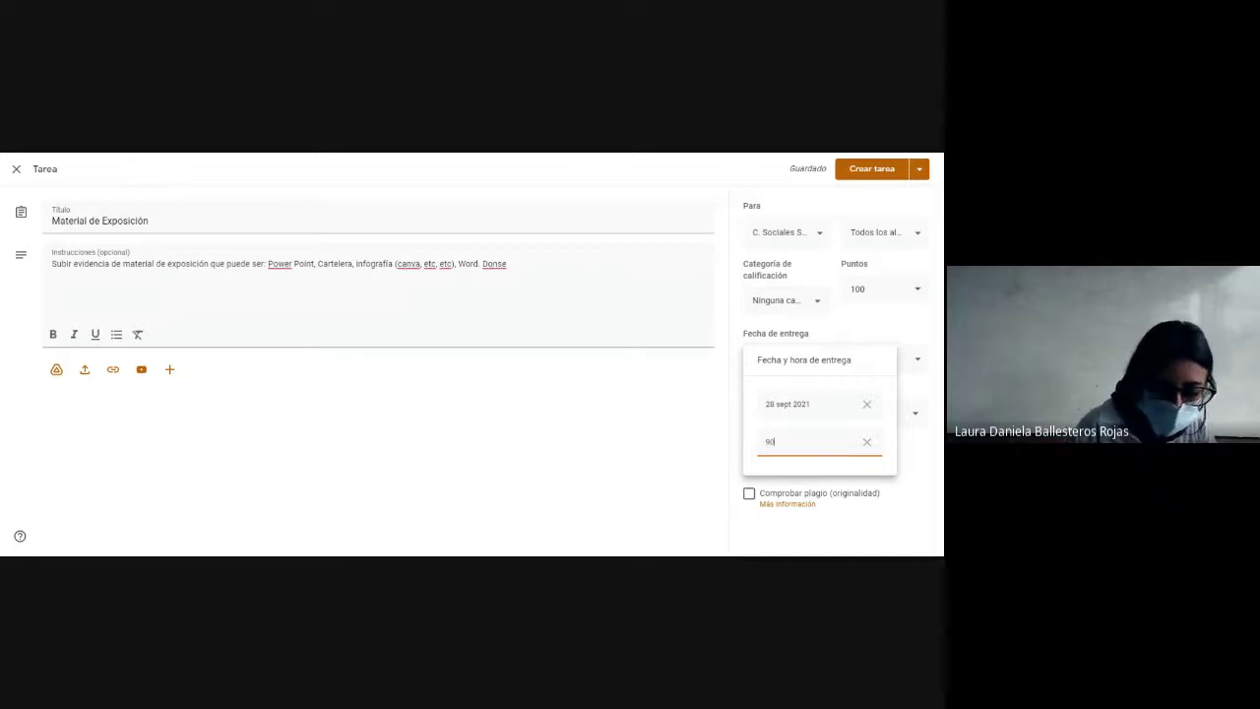
type("0")
key("BackSpace")
key("BackSpace")
type("10")
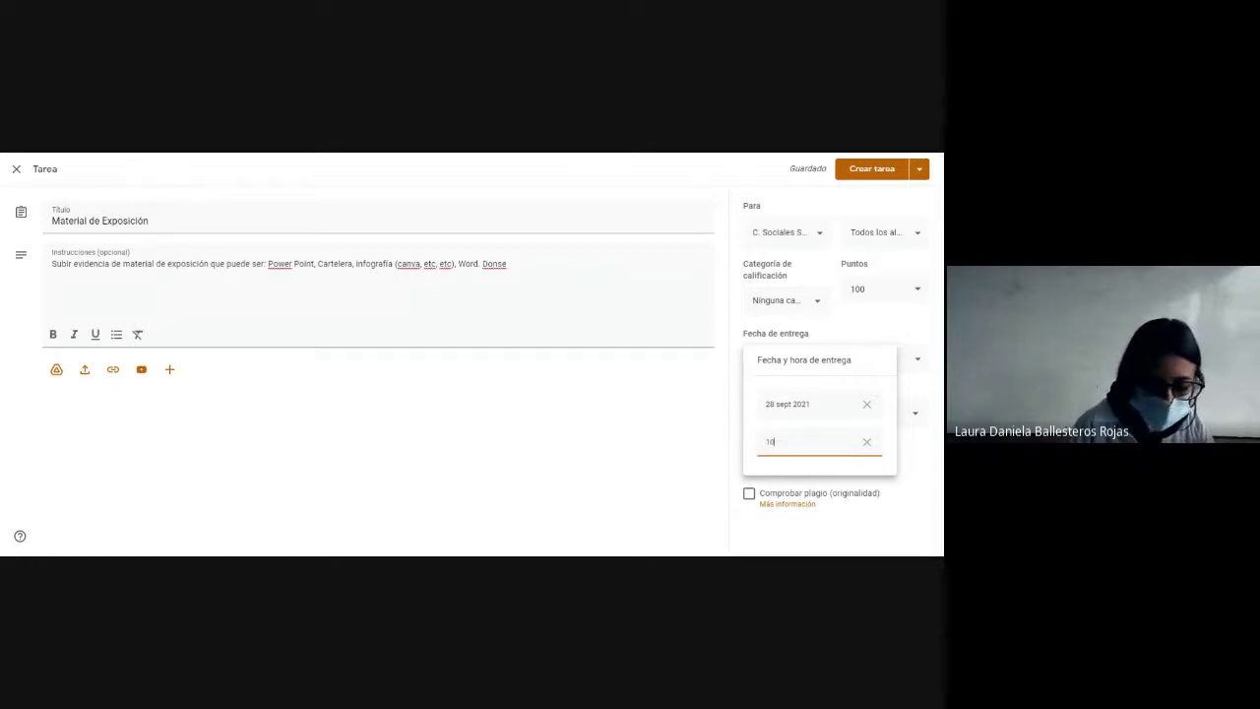
type(":10")
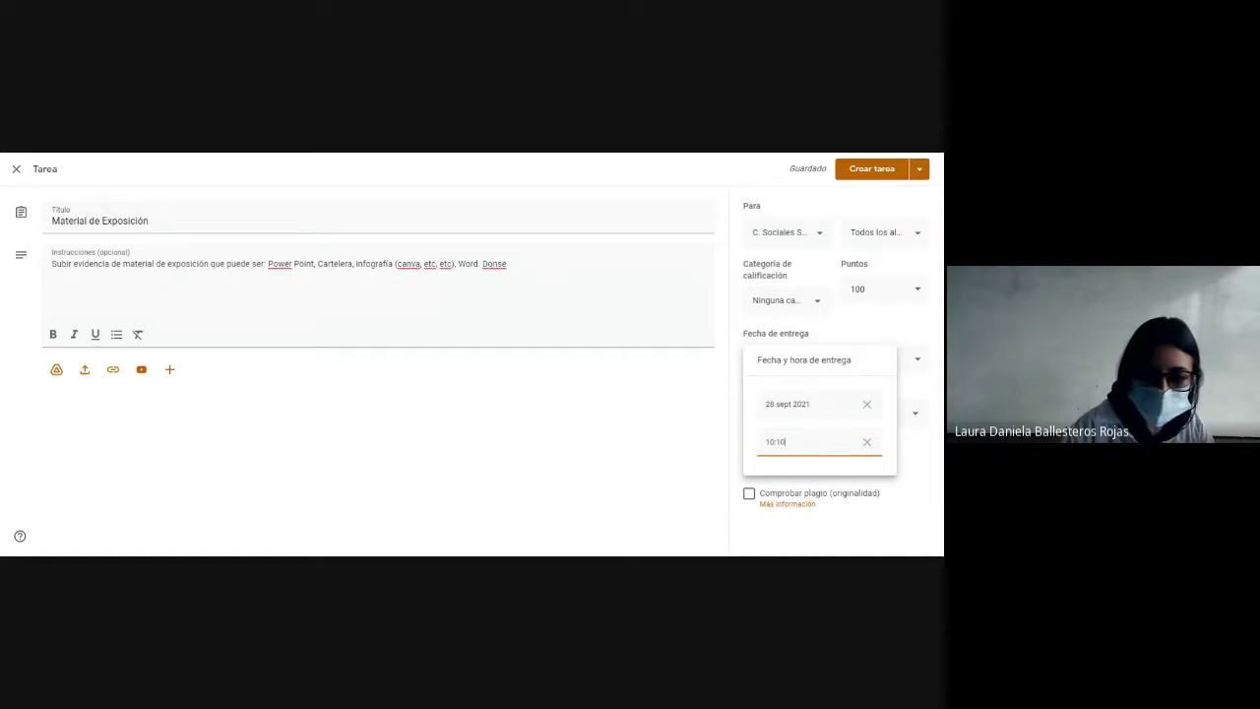
left_click(679, 439)
Step: Assign the task to the "CUARTO PERIODO- CIVILIZACIONES" topic and the EXPLORACIÓN grade category
left_click(791, 412)
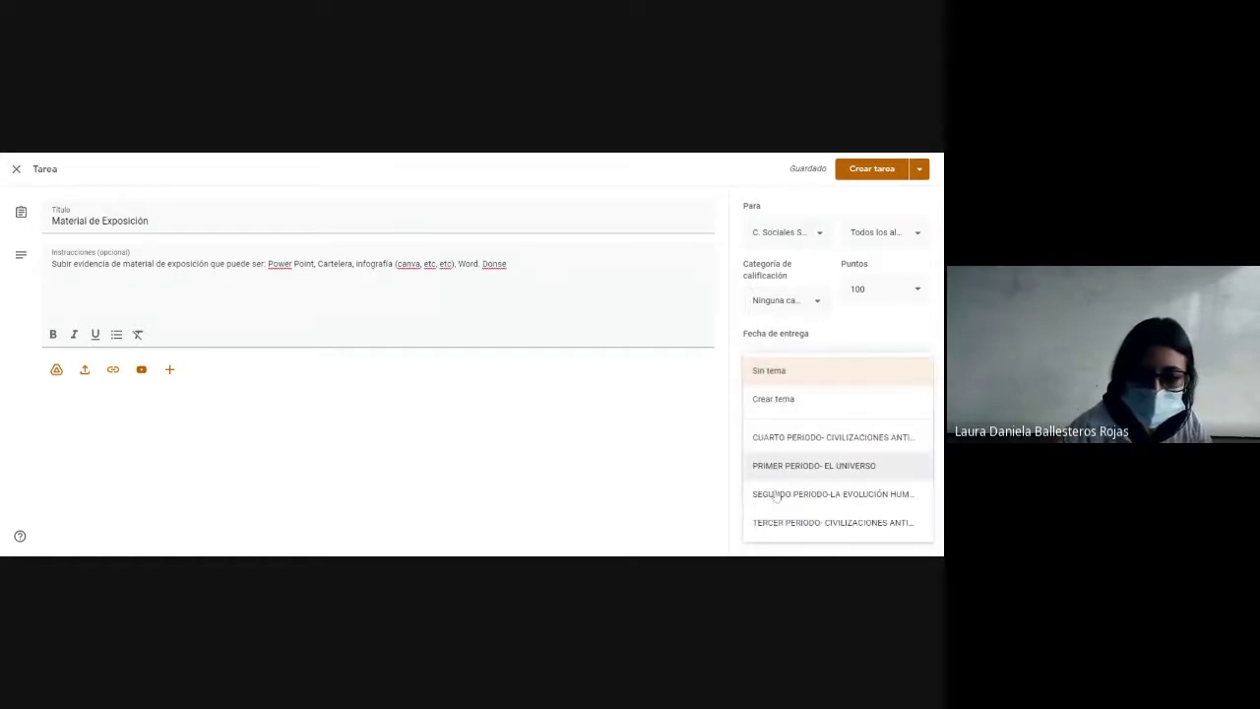
left_click(765, 439)
left_click(775, 306)
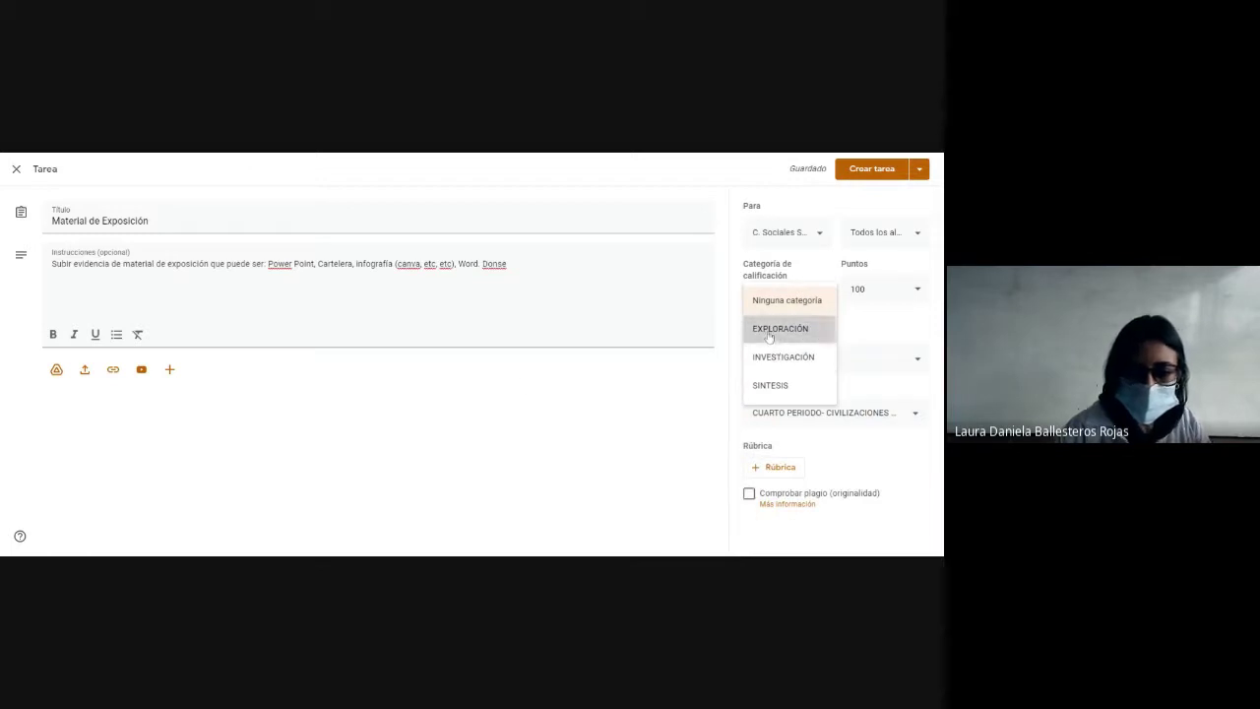
left_click(769, 330)
Step: Rework the unfinished last sentence of the instructions into "Donde se ubique la información más importante, recuerda que"
left_click(508, 264)
key("BackSpace")
key("BackSpace")
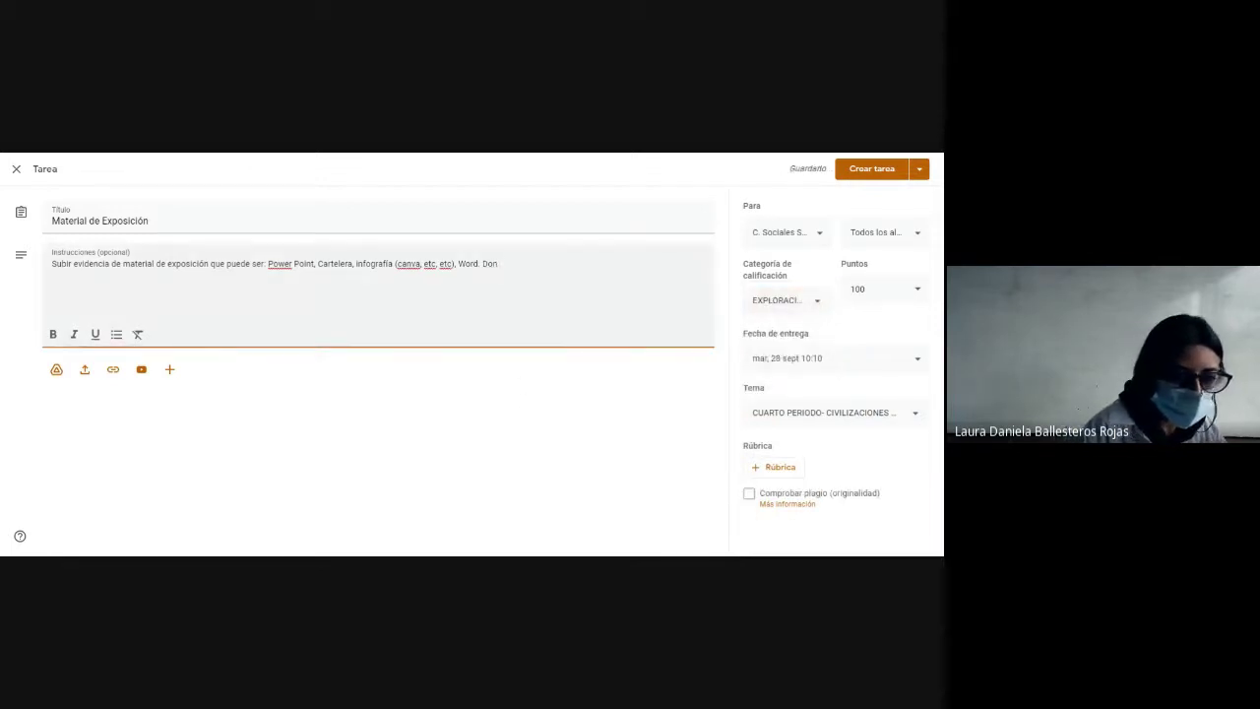
type("de sé ")
type("ubique ")
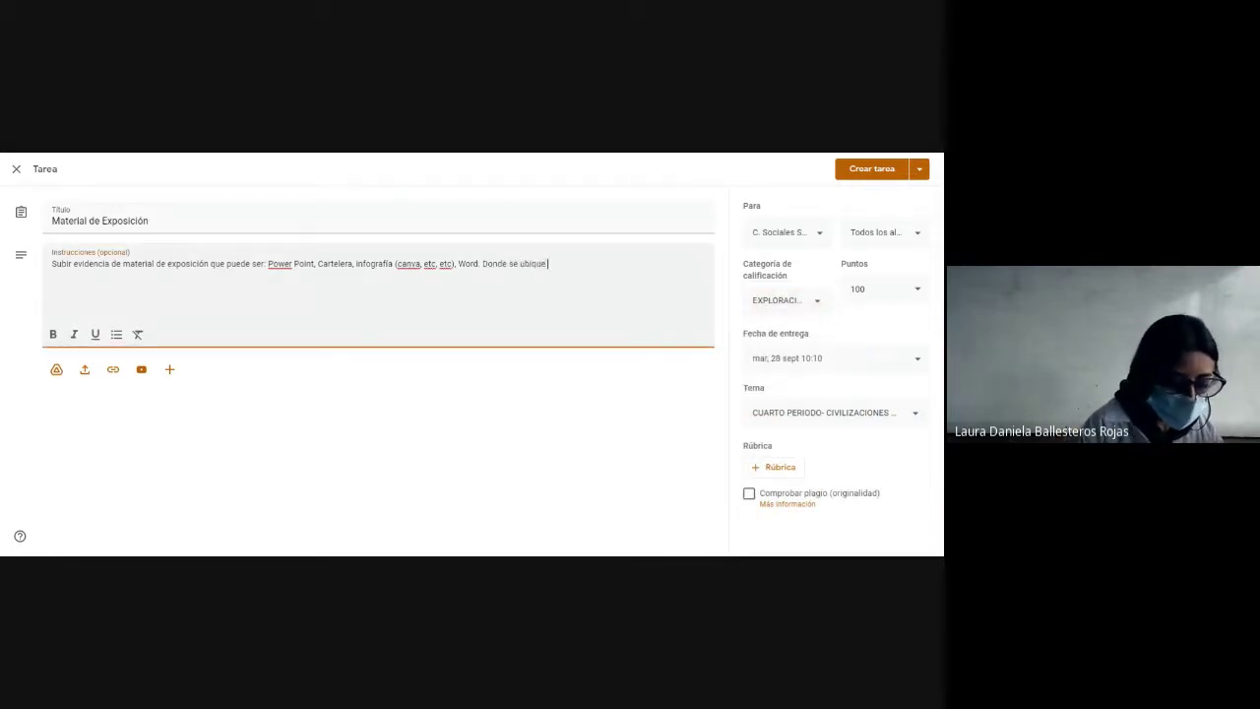
type("la informació")
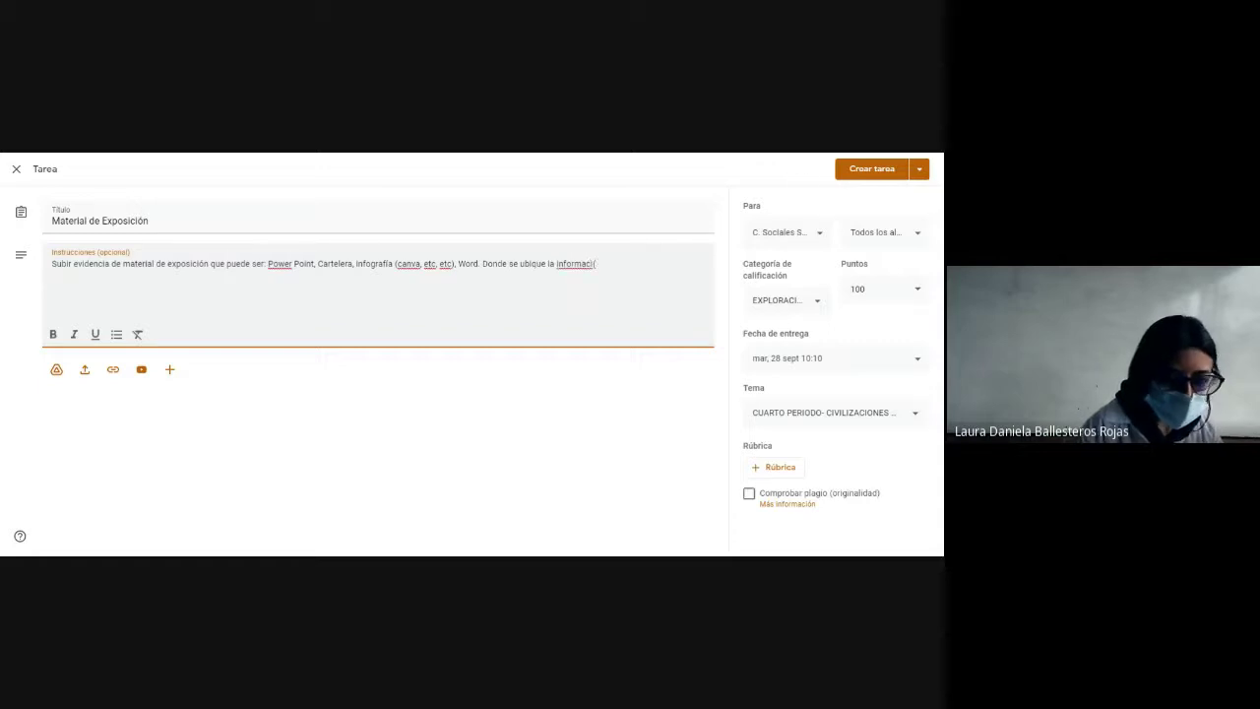
type("n más im")
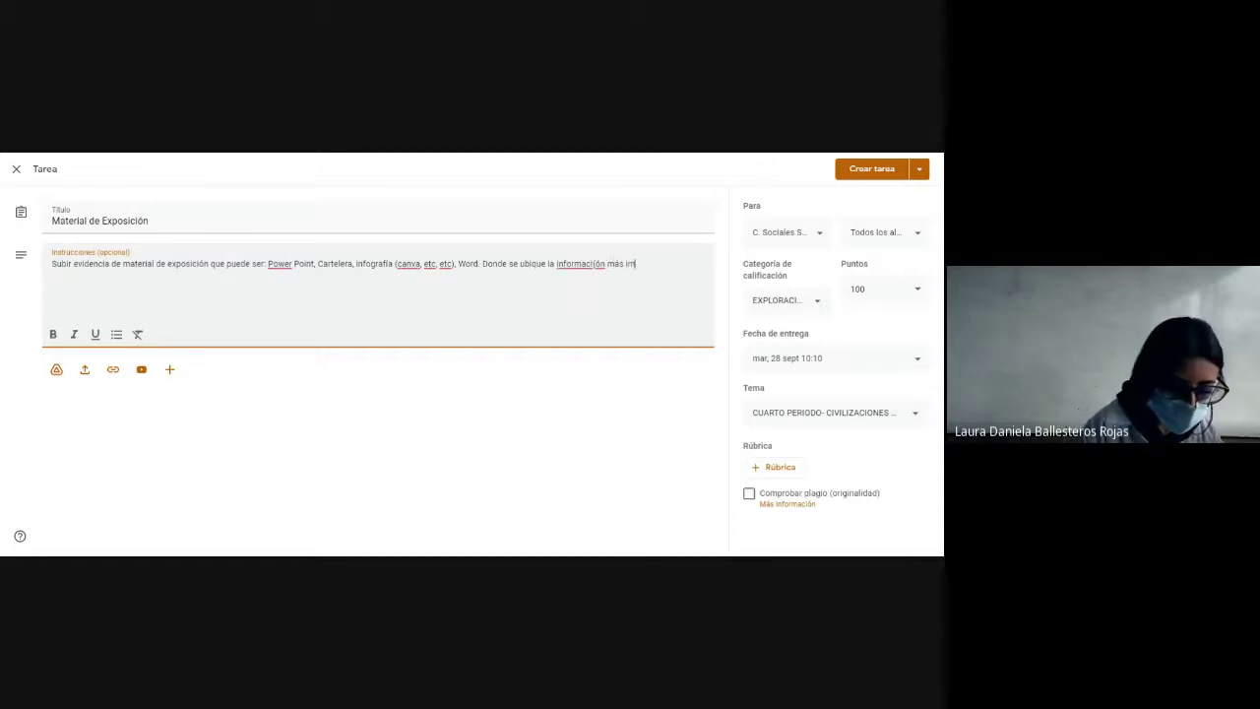
type("portante, recuerda que ")
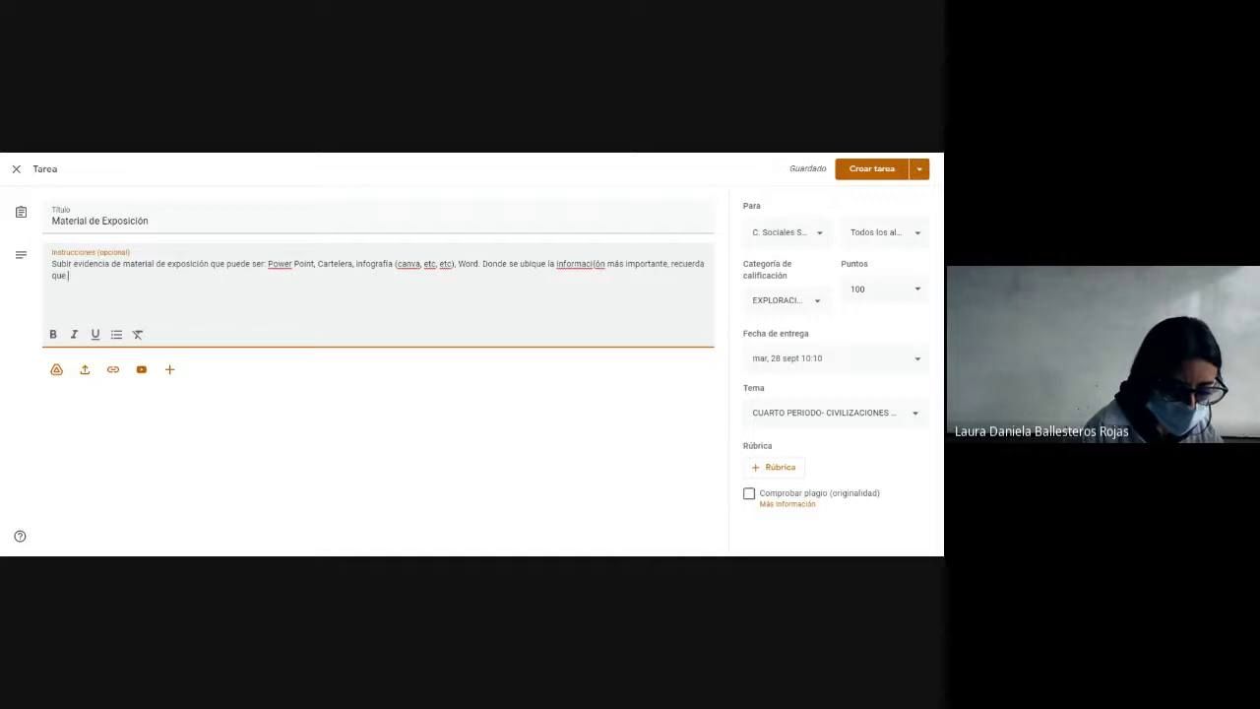
Step: Finish the instructions with "el material de apoyo debe ser usado en la exposición"
type("el material de apo")
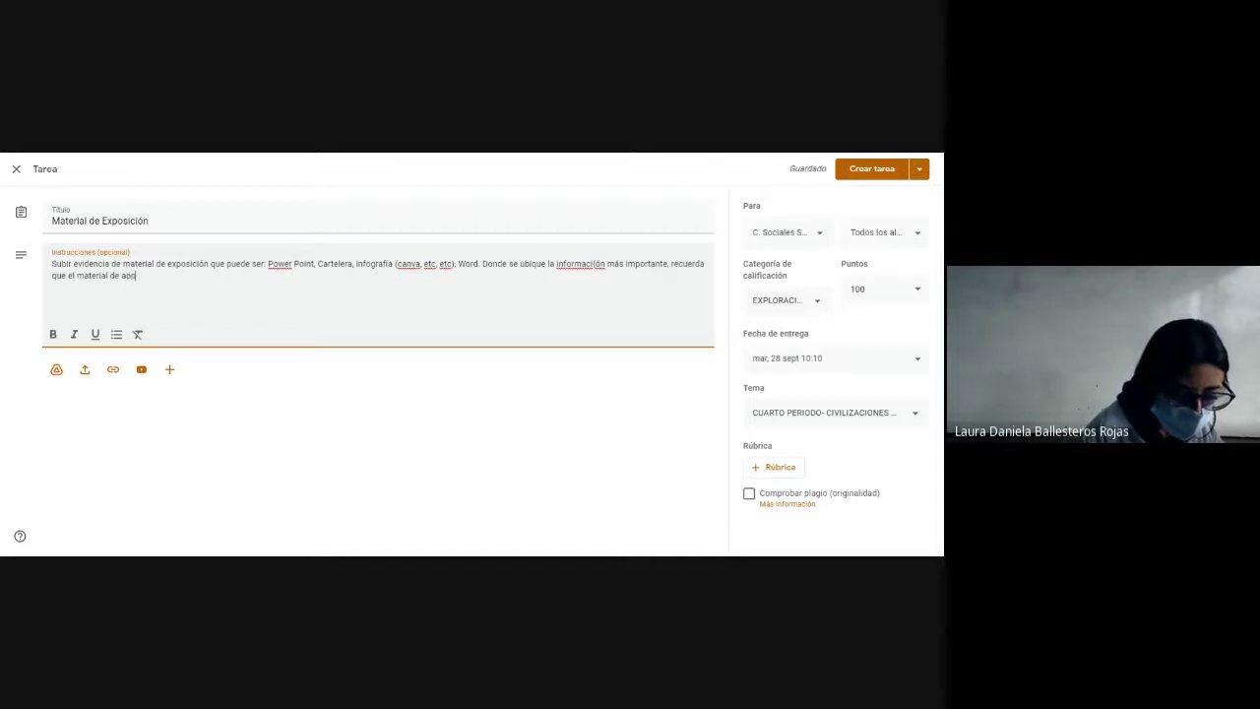
type("yo debe ser unsado de")
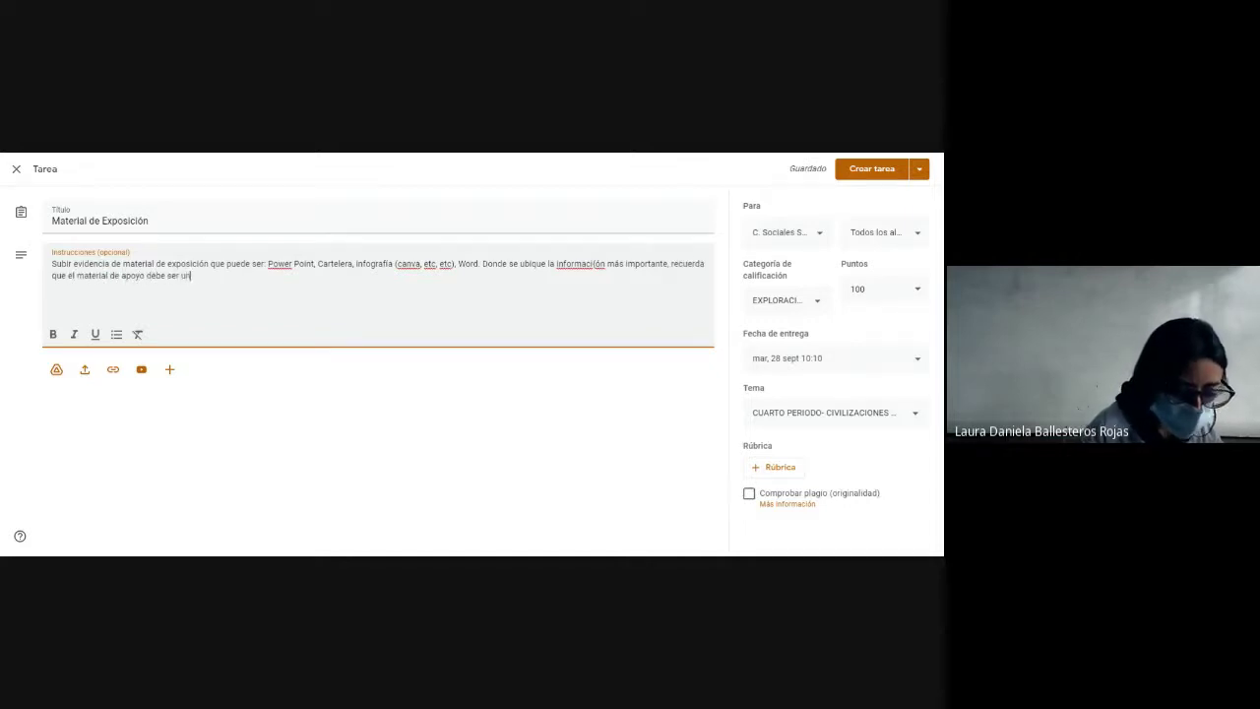
key("BackSpace")
key("BackSpace")
key("BackSpace")
key("BackSpace")
key("BackSpace")
key("BackSpace")
key("BackSpace")
key("BackSpace")
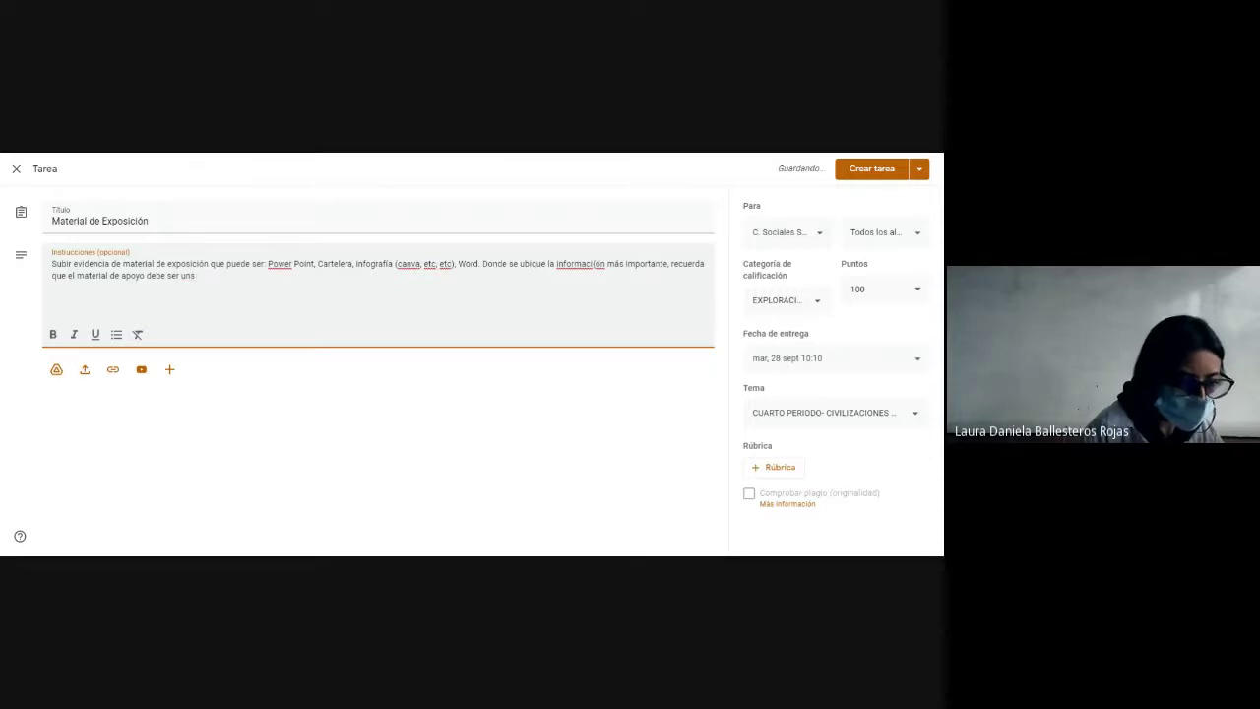
type("sadoi")
key("BackSpace")
type("en l")
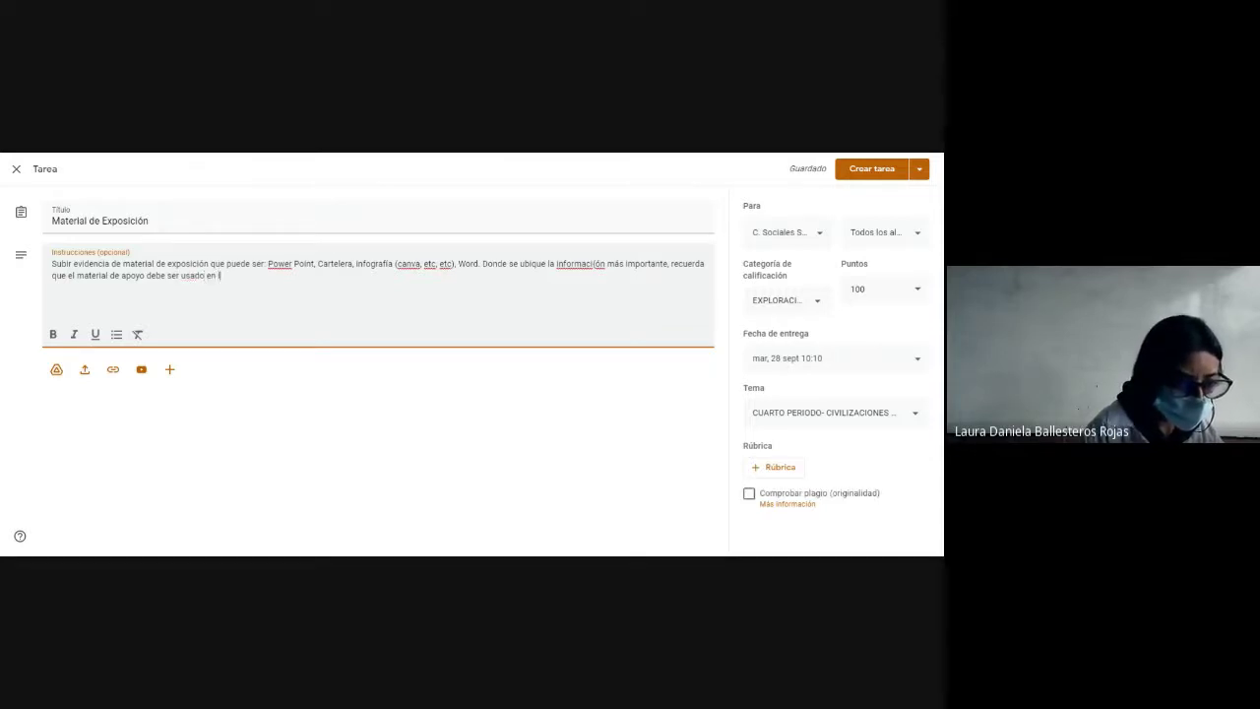
type("a exposición")
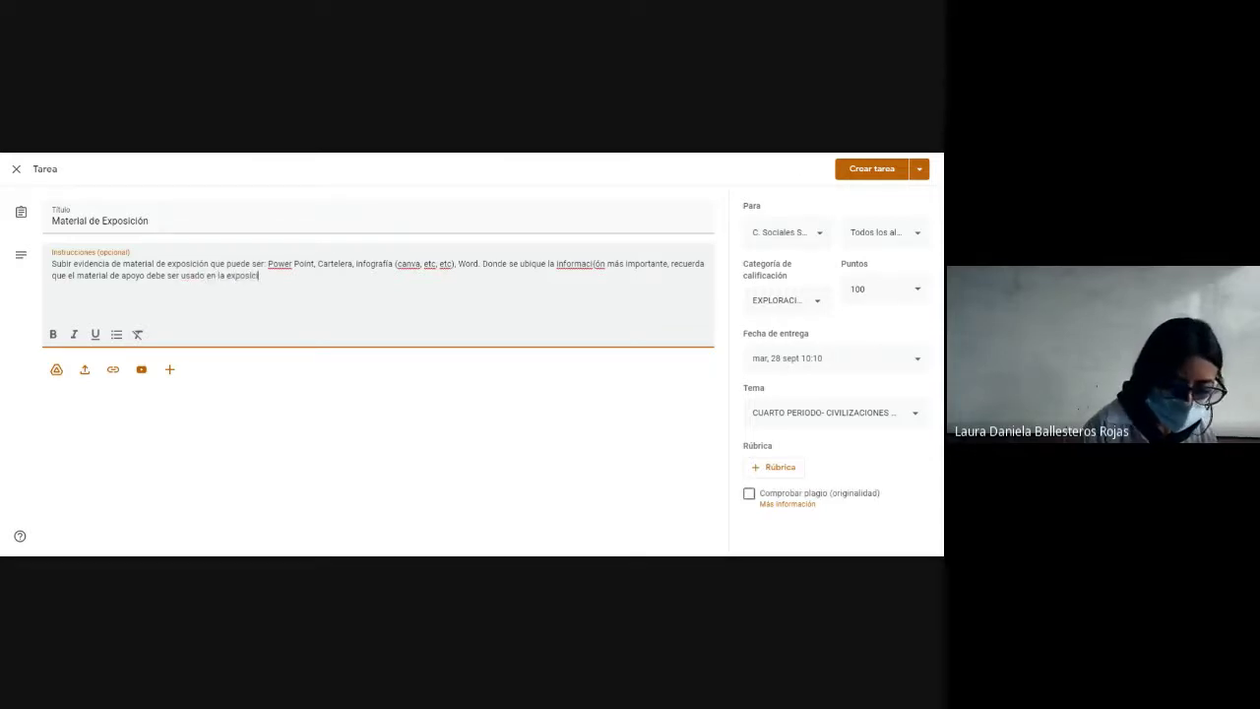
Step: Correct the misspelled word before "más importante" in the instructions to "información"
double_click(602, 264)
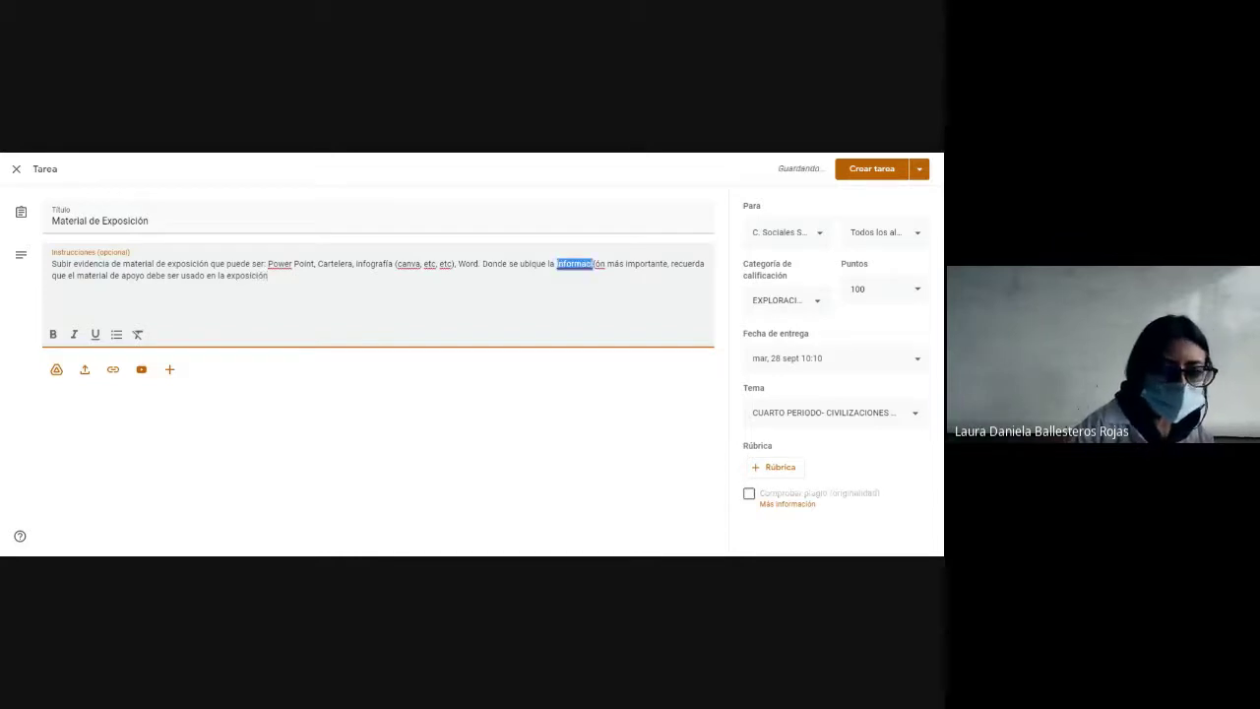
type("información")
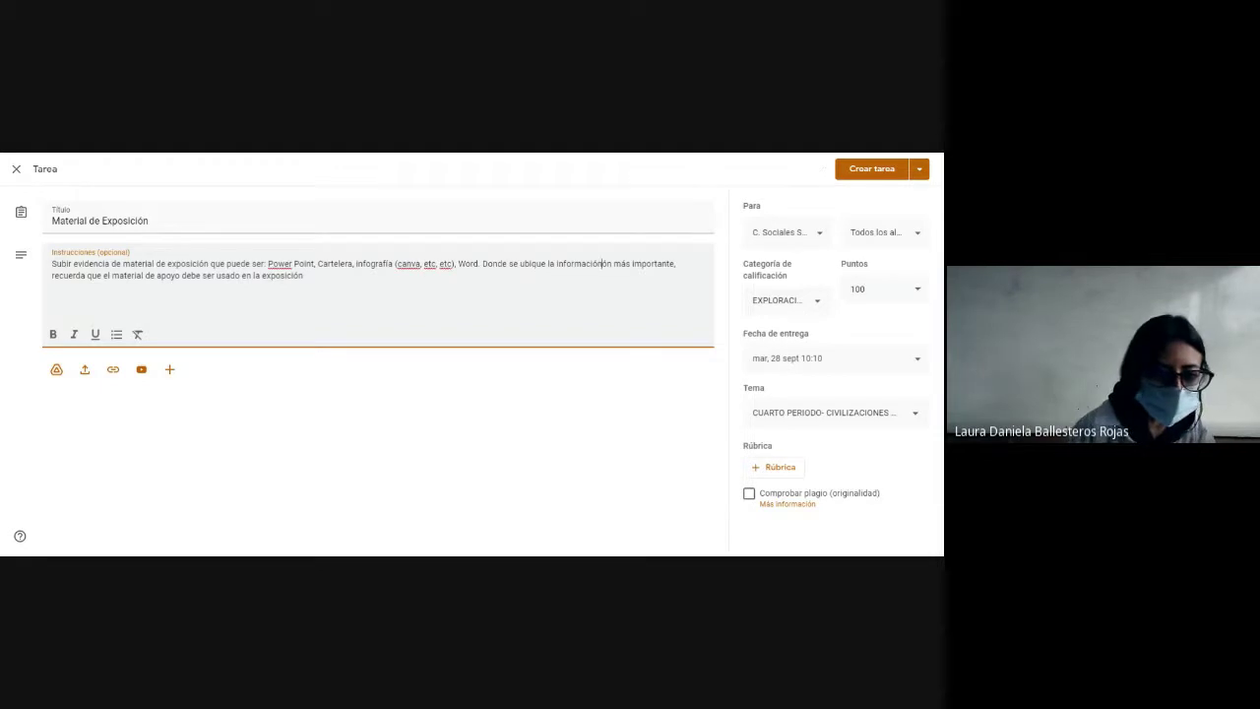
key("BackSpace")
key("BackSpace")
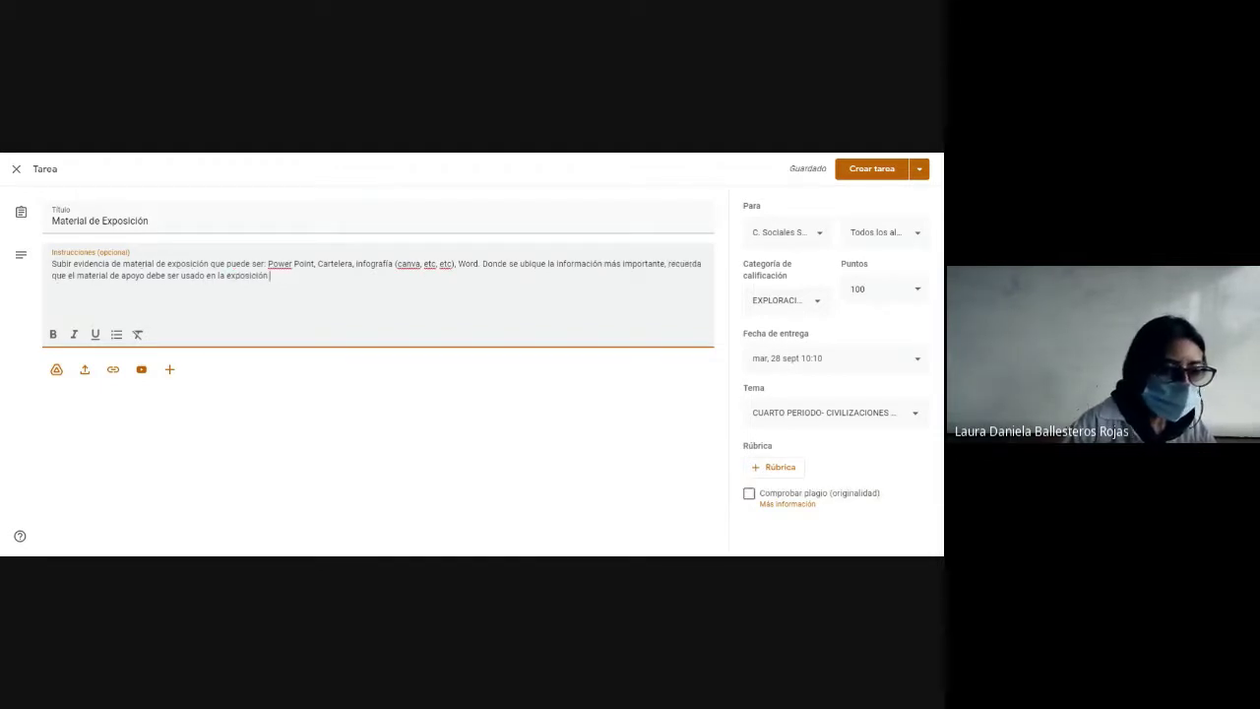
Step: Check the word "Power" in the instructions and publish the "Material de Exposición" assignment to the class
double_click(280, 264)
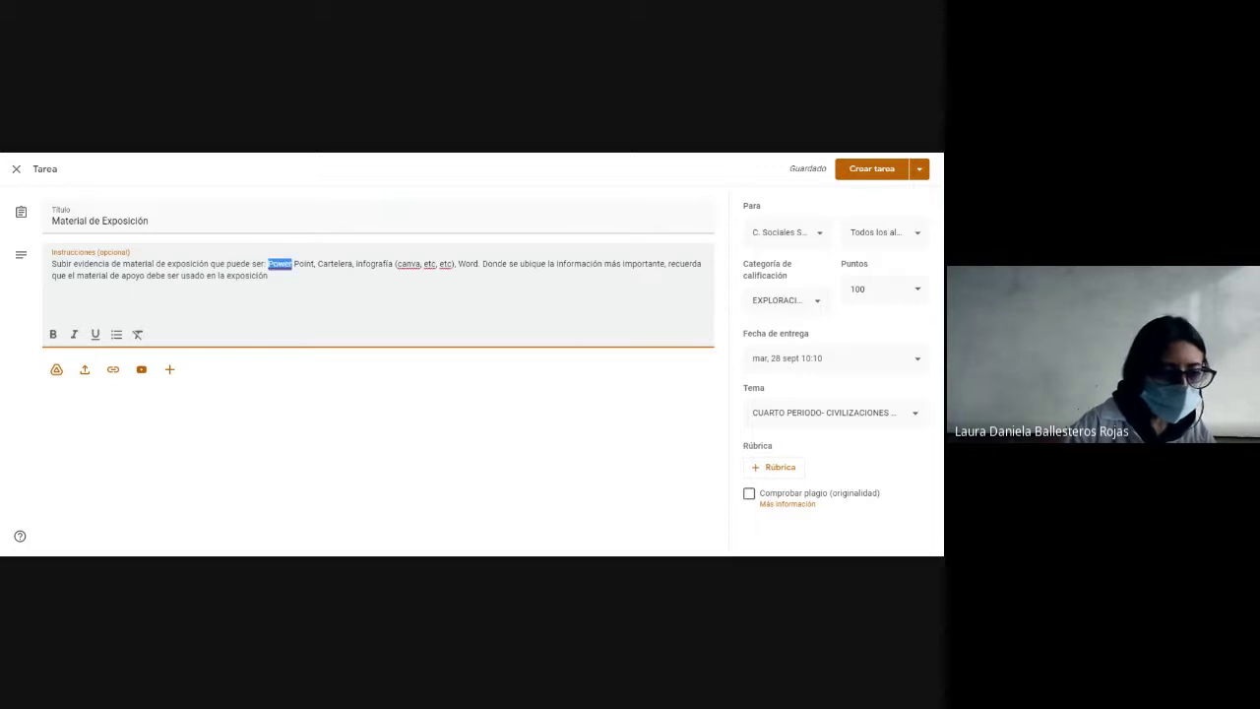
left_click(280, 264)
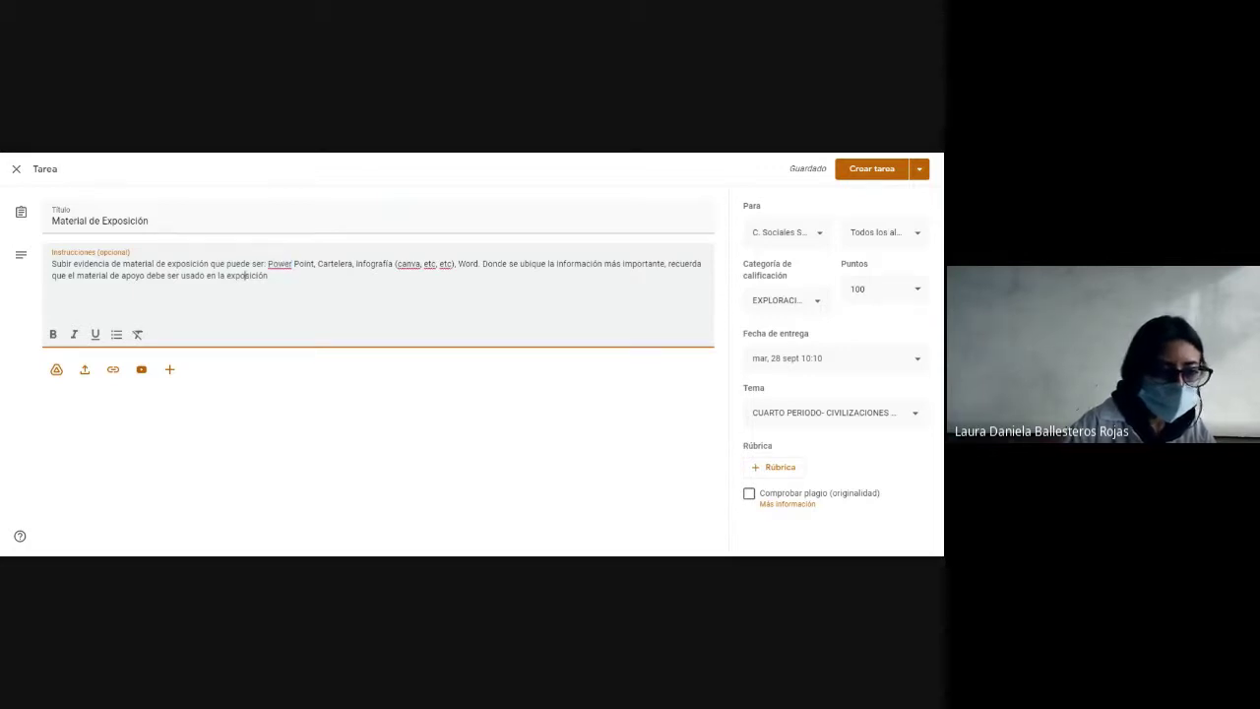
left_click(858, 180)
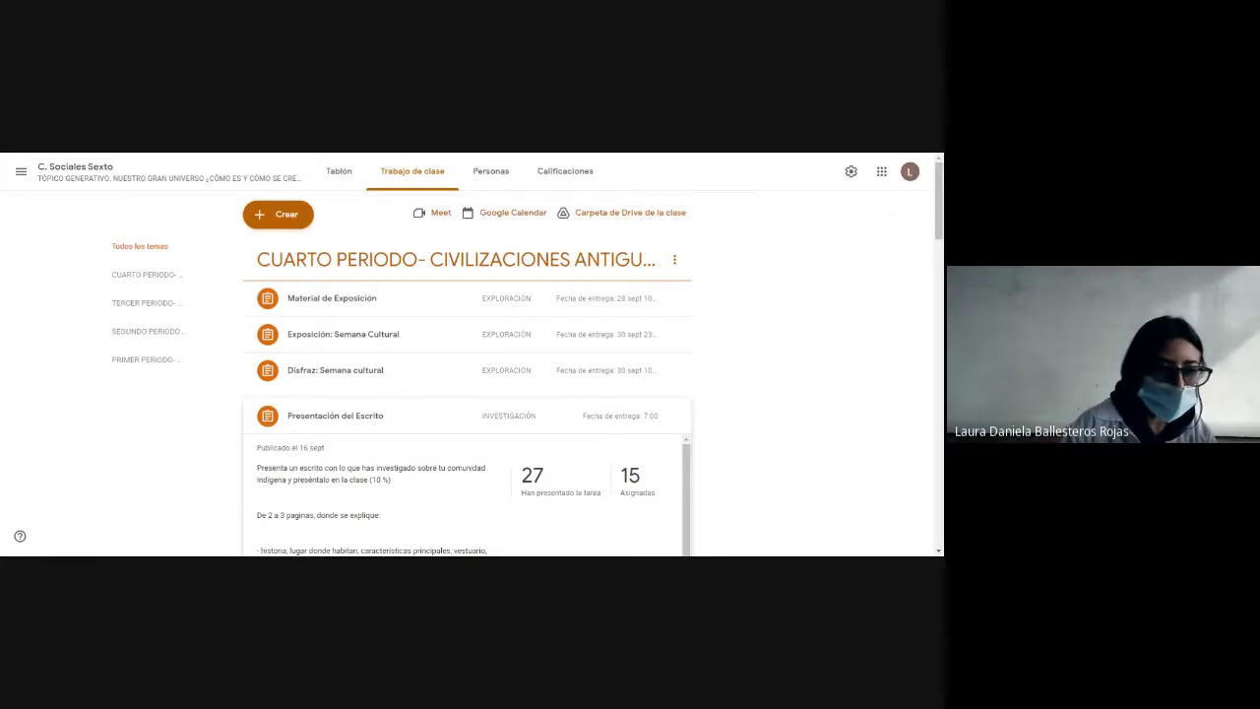
Step: Set the due time of the "Presentación del Escrito" assignment to 10:10 and save the change
key("ctrl+Tab")
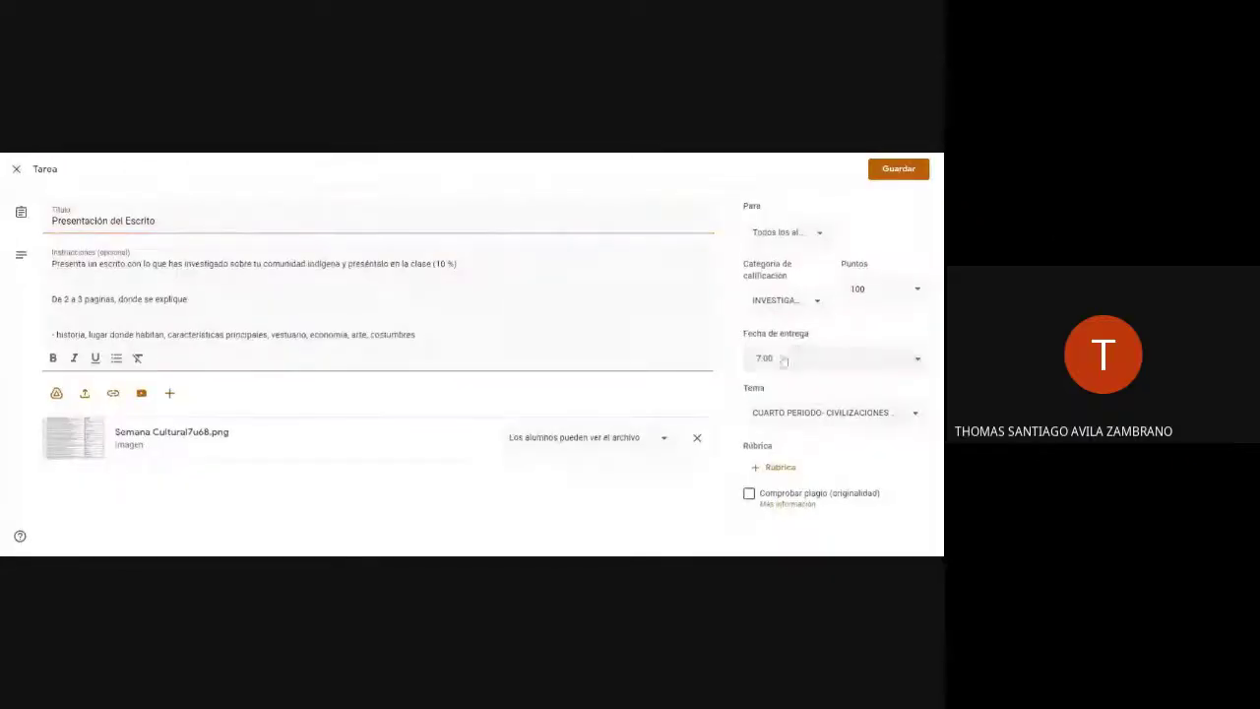
left_click(783, 360)
key("Tab")
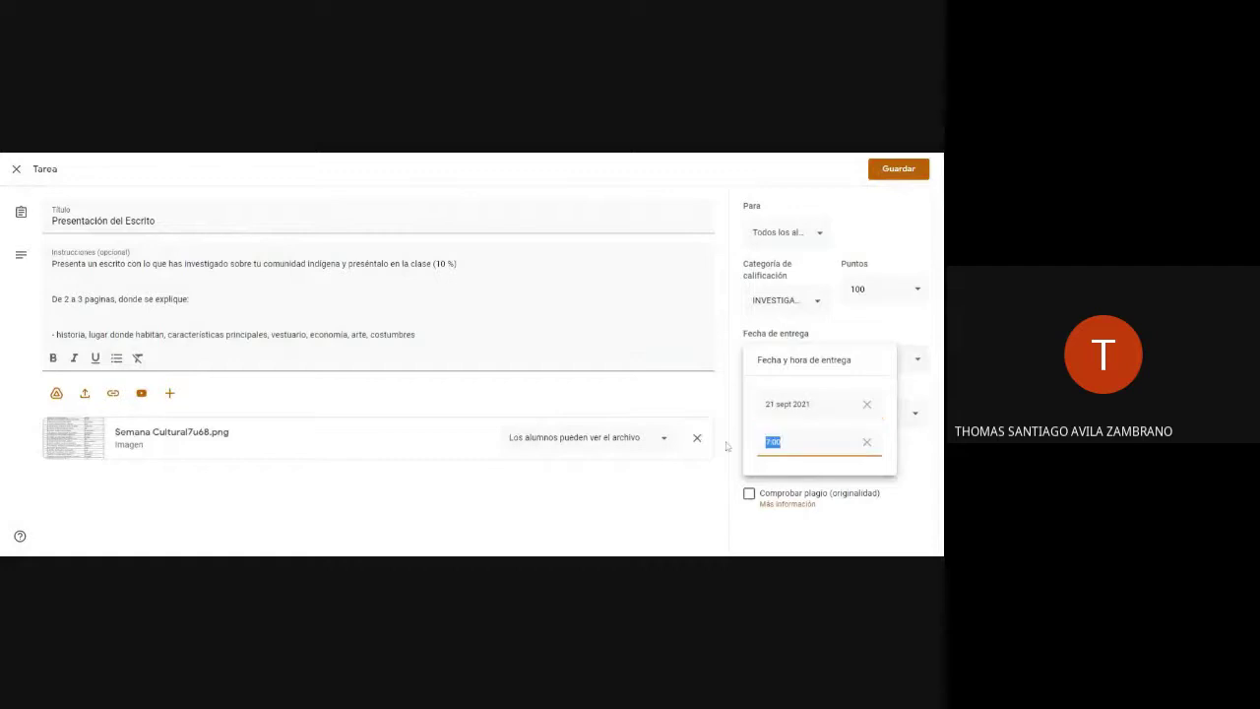
type("10:10")
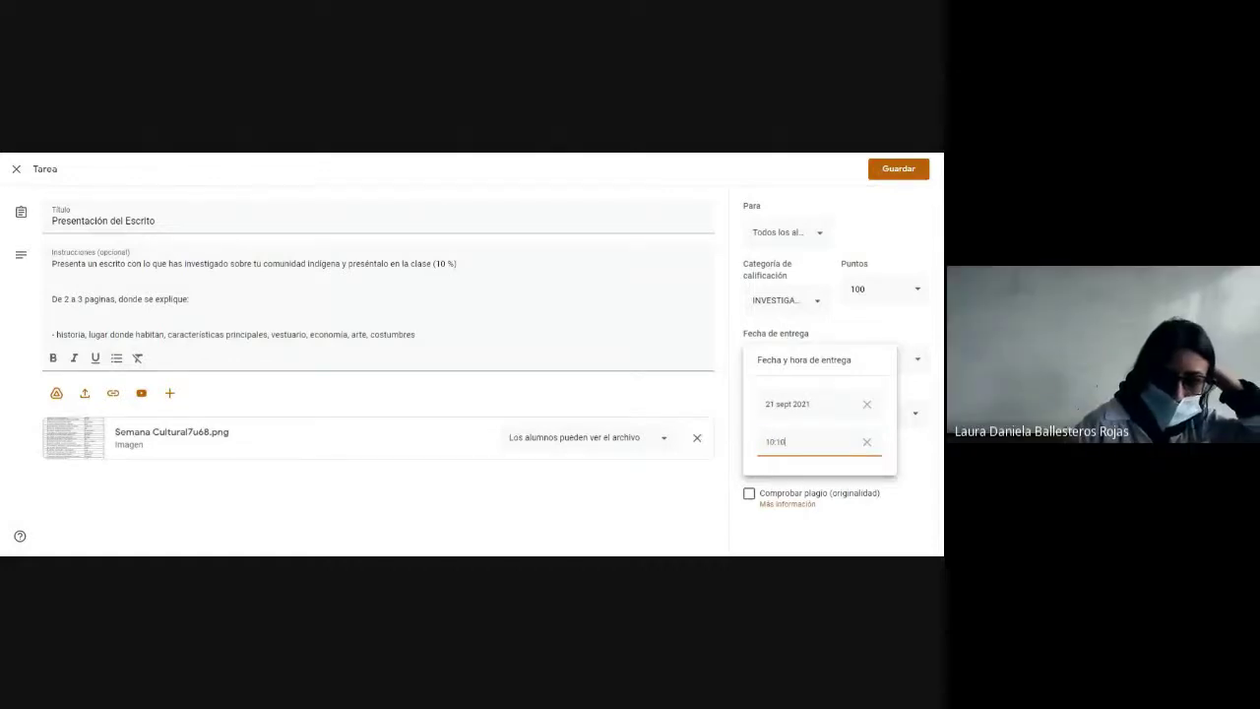
left_click(852, 320)
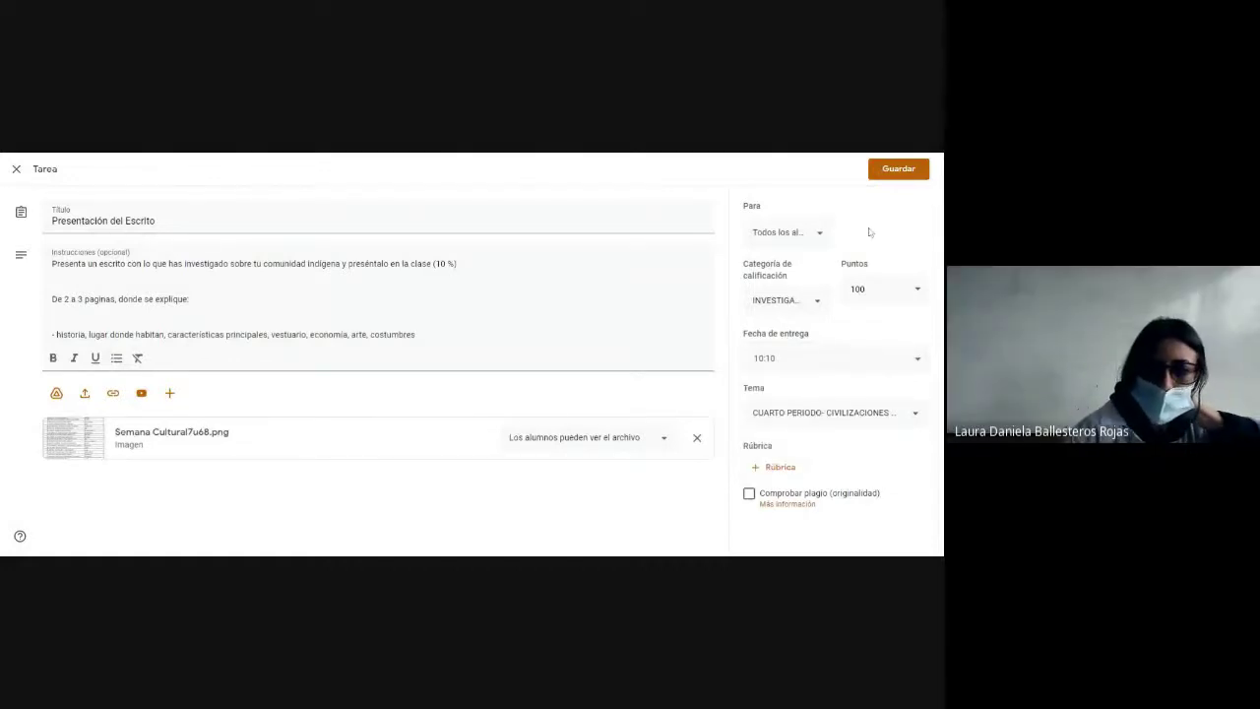
left_click(881, 171)
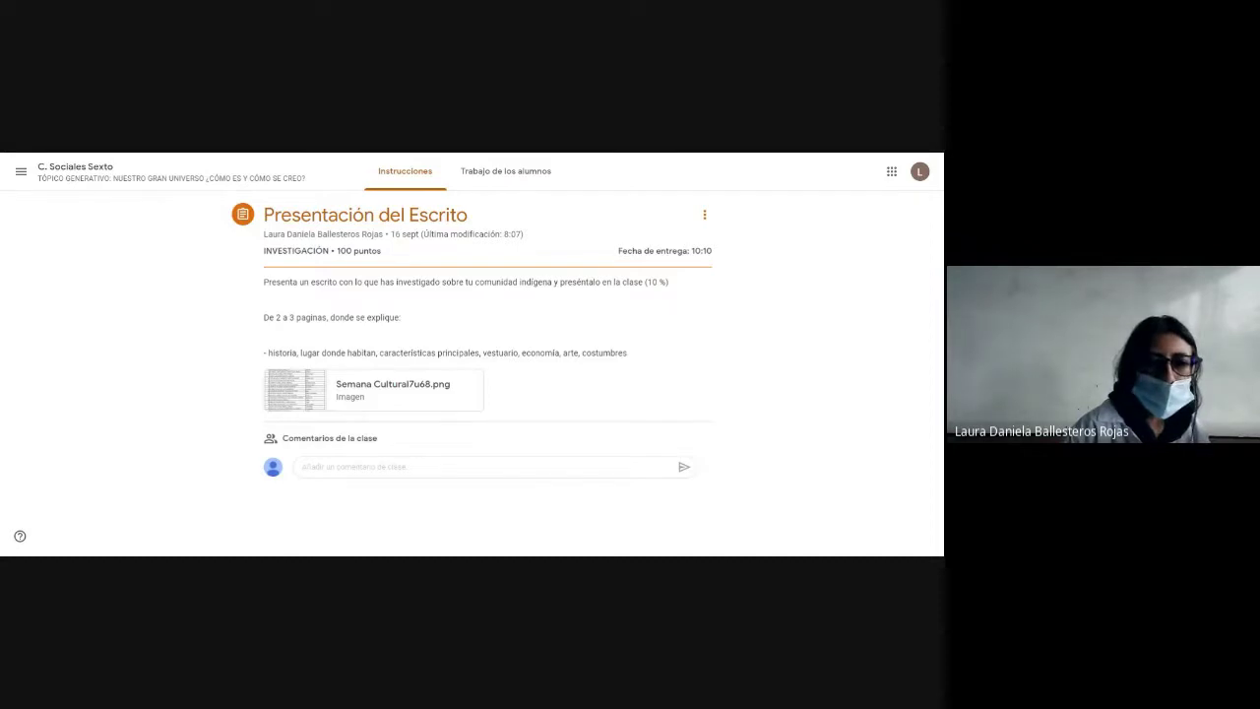
Step: Switch to YouTube and show the video "Serie Grandes Civilizaciones: Los MAYAS" full screen from its beginning
key("alt+Tab")
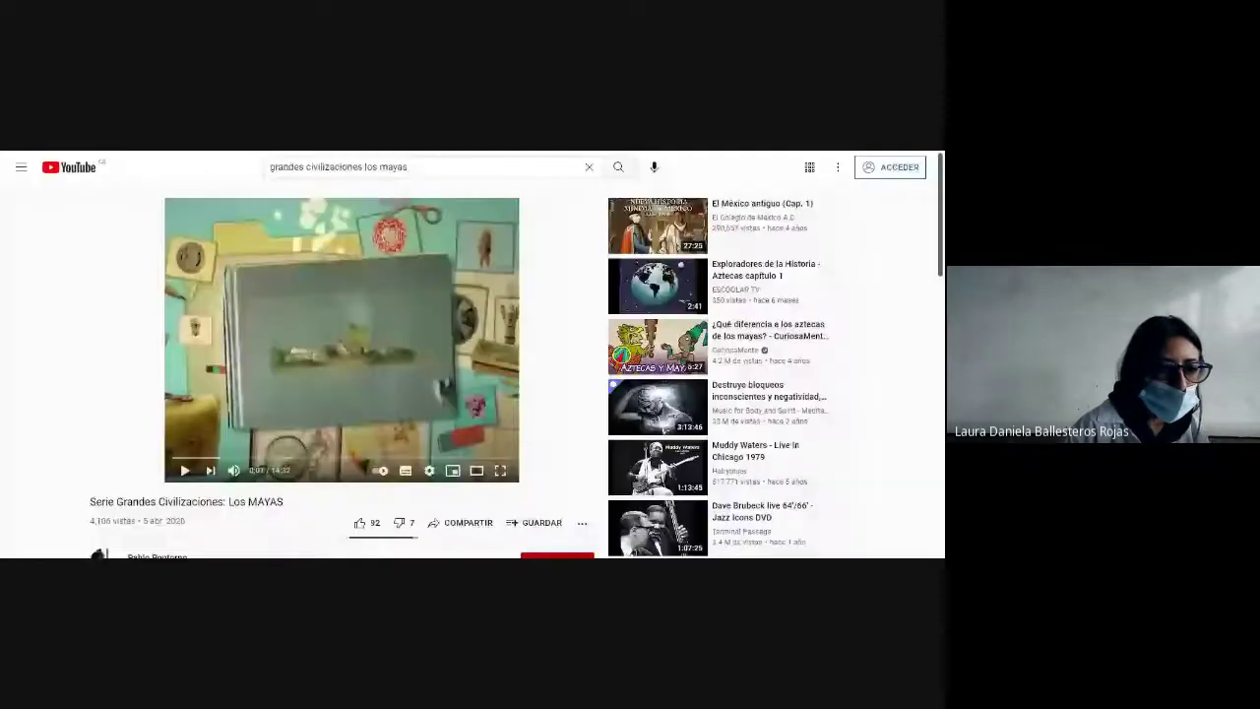
left_click(518, 471)
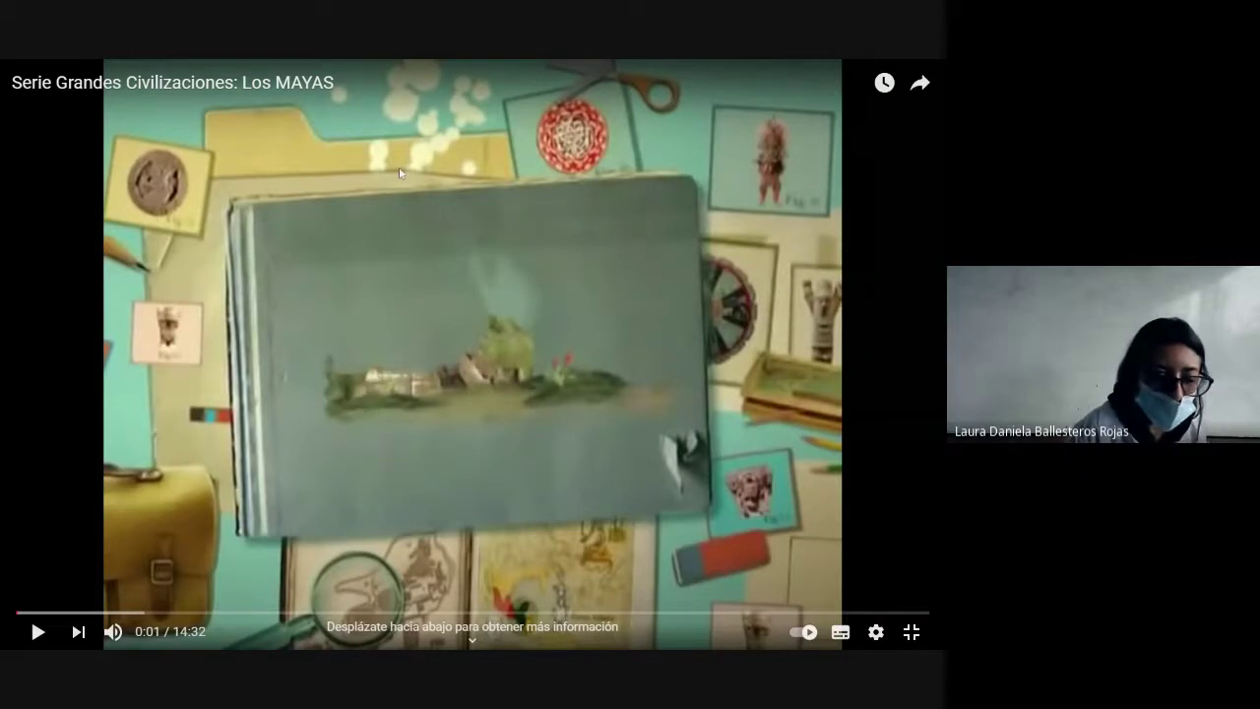
left_click(20, 612)
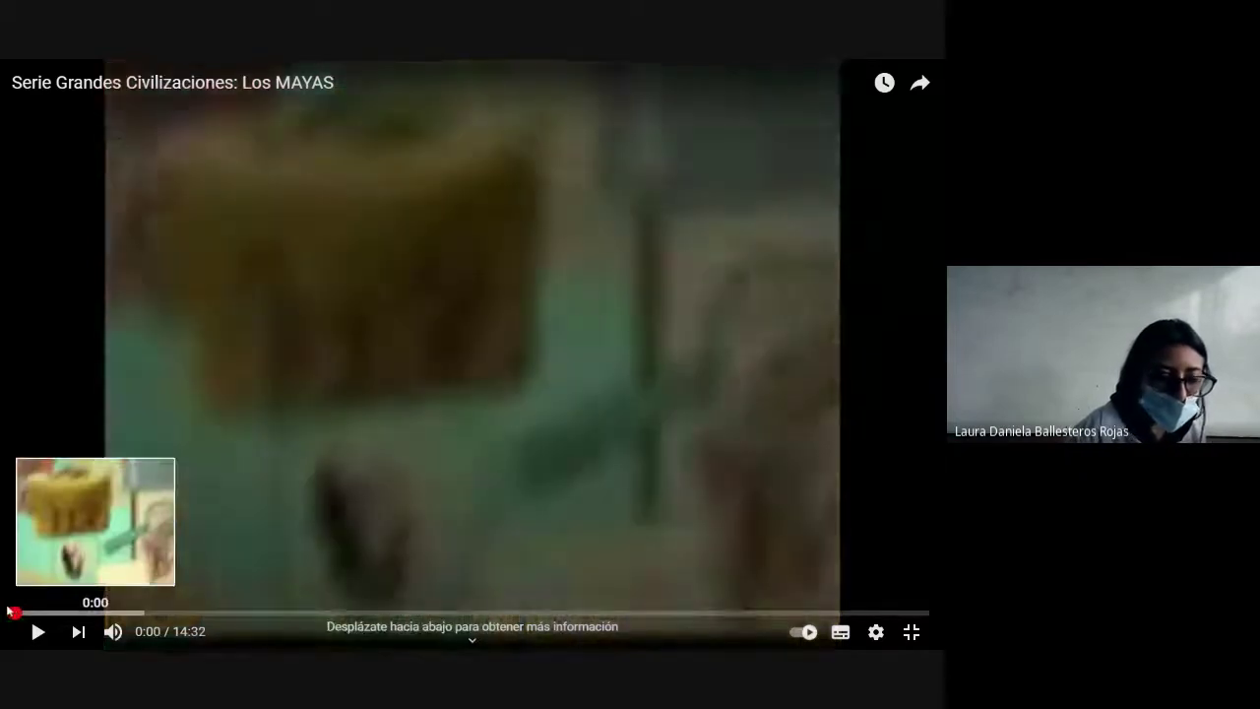
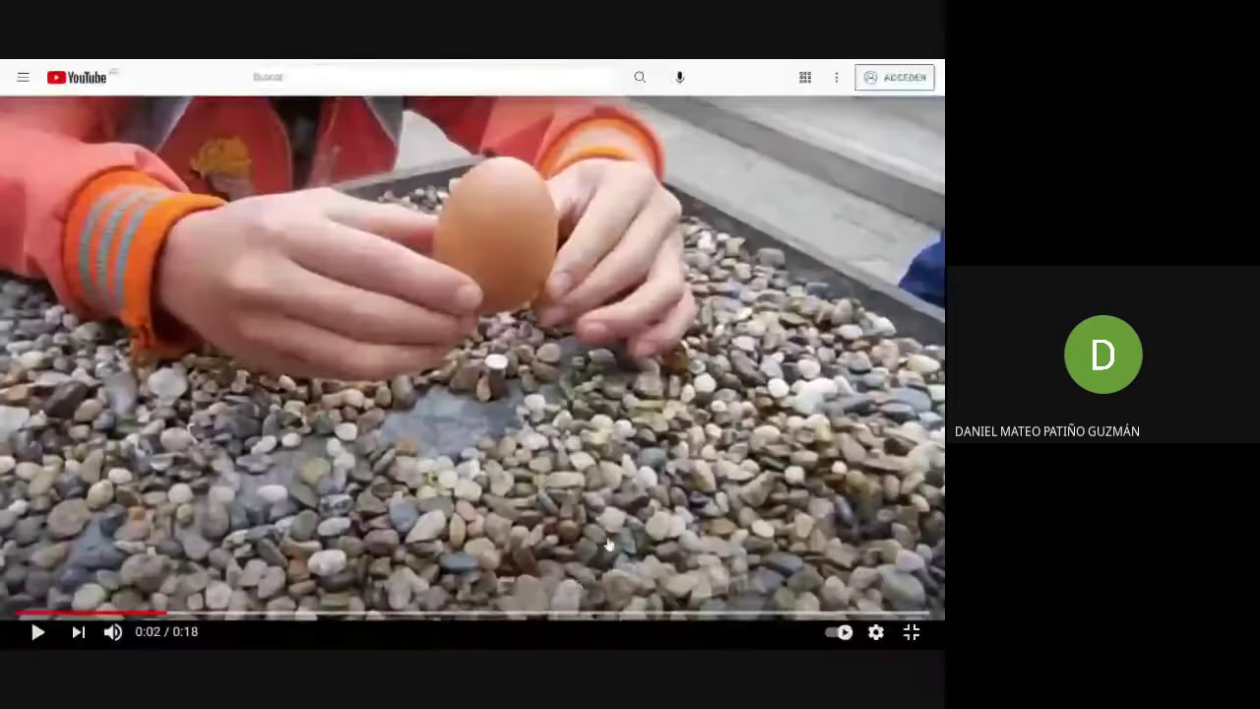
Step: Rewind the current egg video to its start and try the search result "Paramos el huevo en la Mitad Del Mundo!" at a further point
left_click_drag(163, 618, 18, 614)
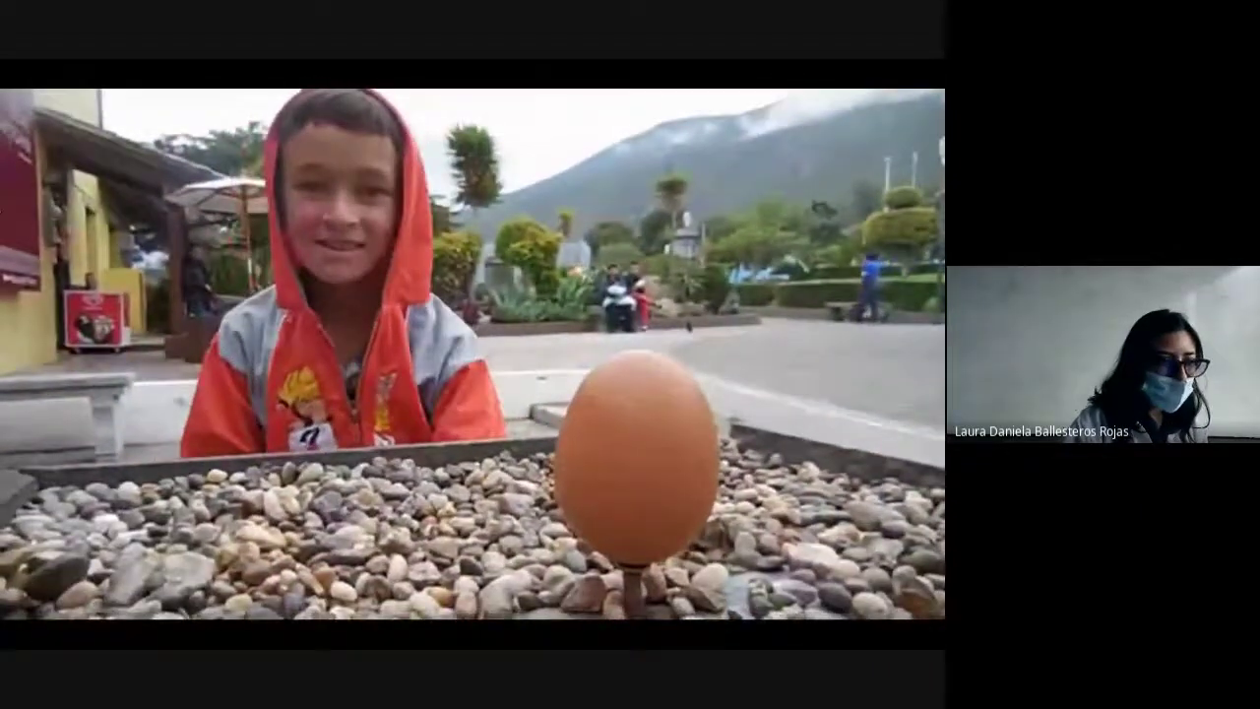
key("alt+Left")
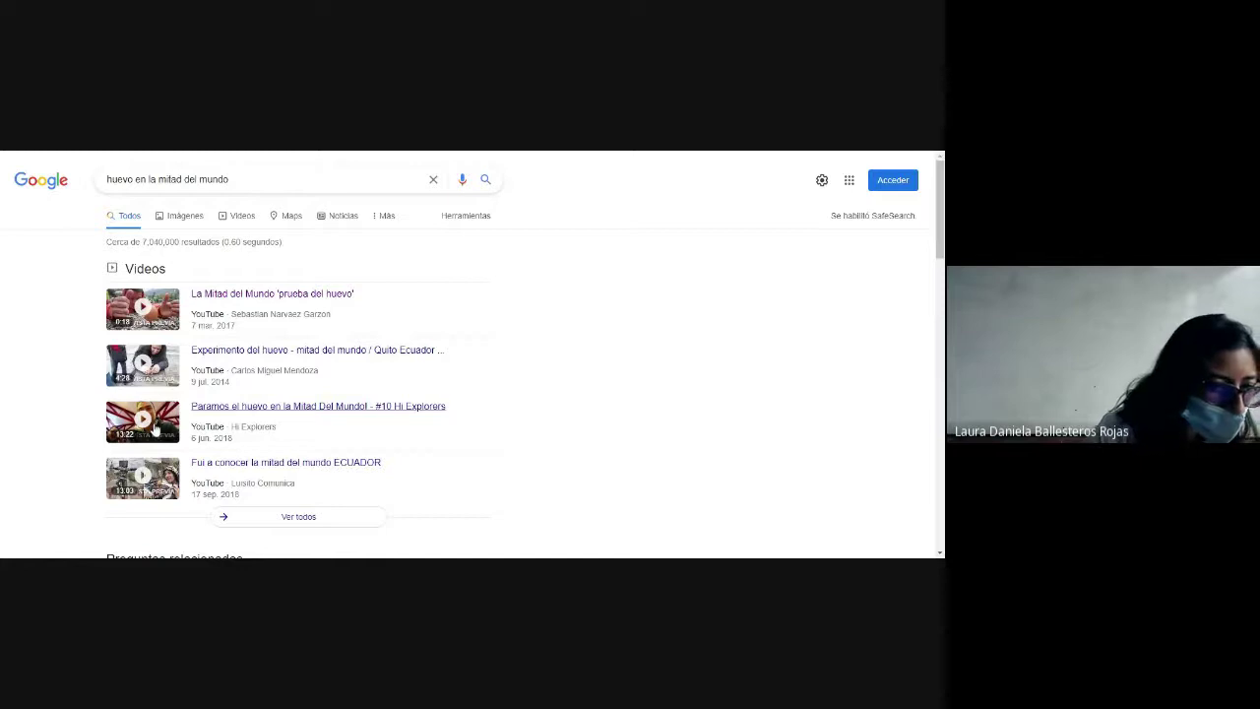
left_click(155, 430)
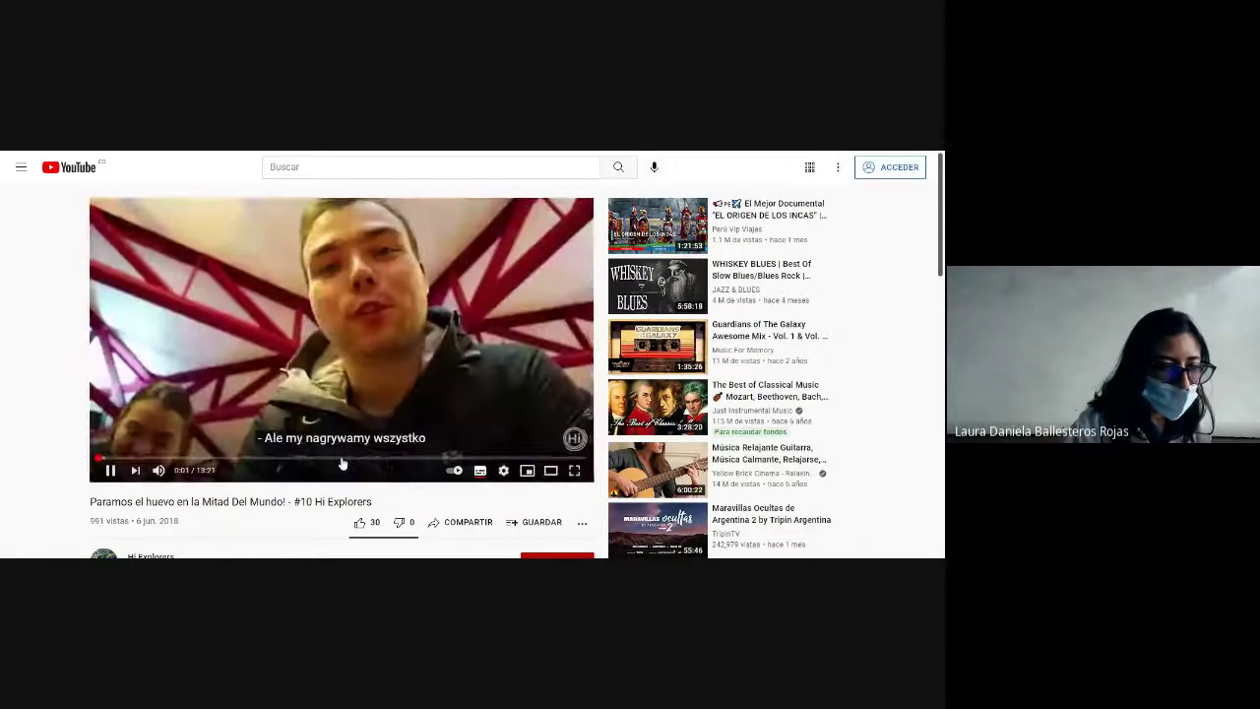
left_click(341, 459)
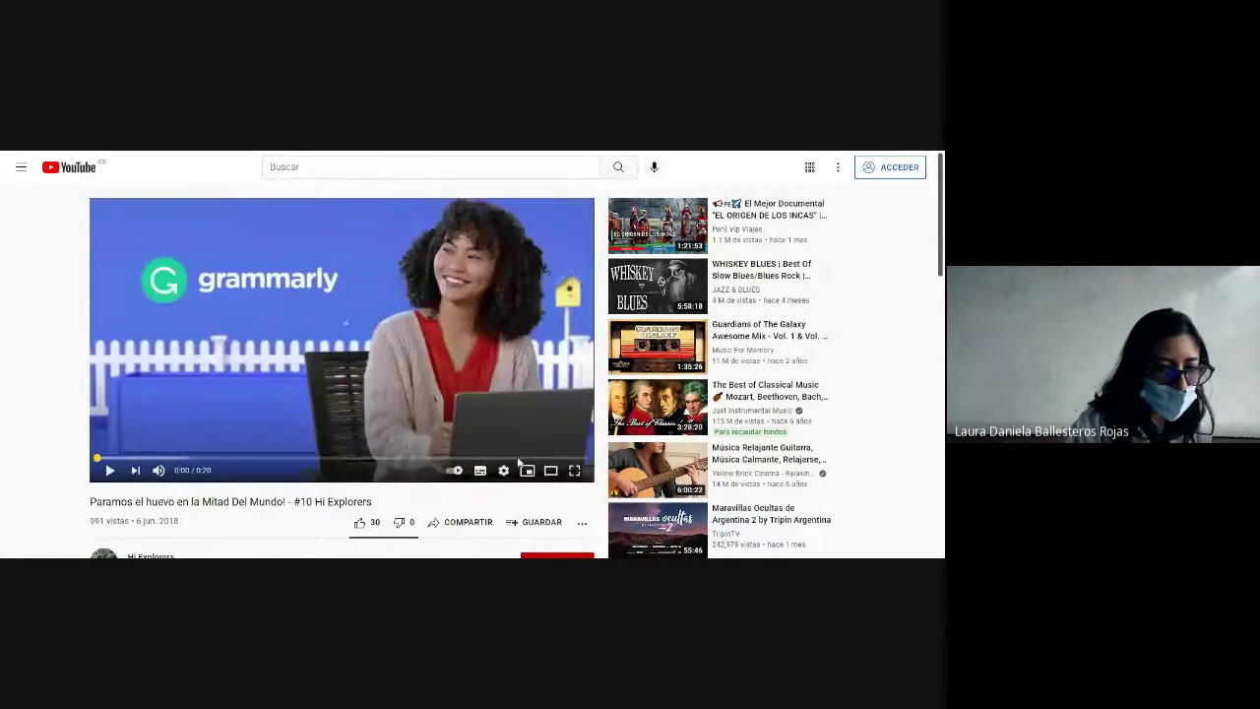
left_click(421, 465)
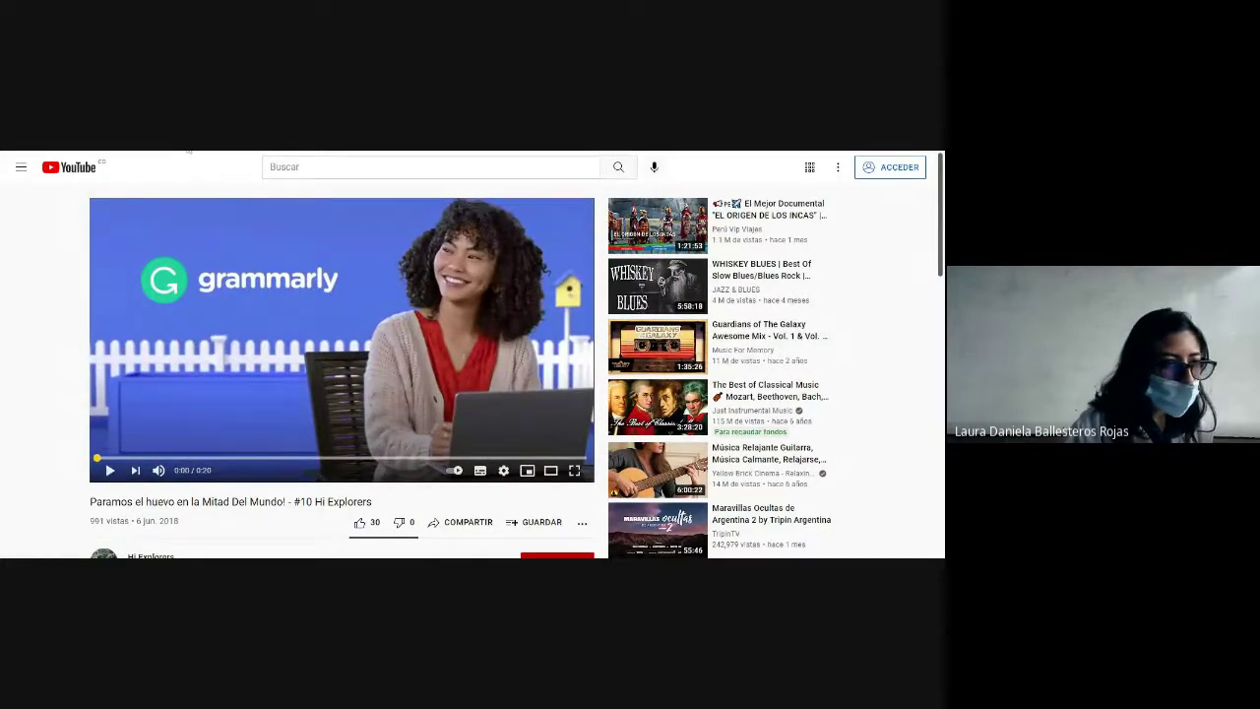
Step: Return to the search results and watch "Experimento del huevo - mitad del mundo / Quito Ecuador", adjusting the sound and pausing near its end
key("alt+Left")
scroll(212, 366, "down", 2)
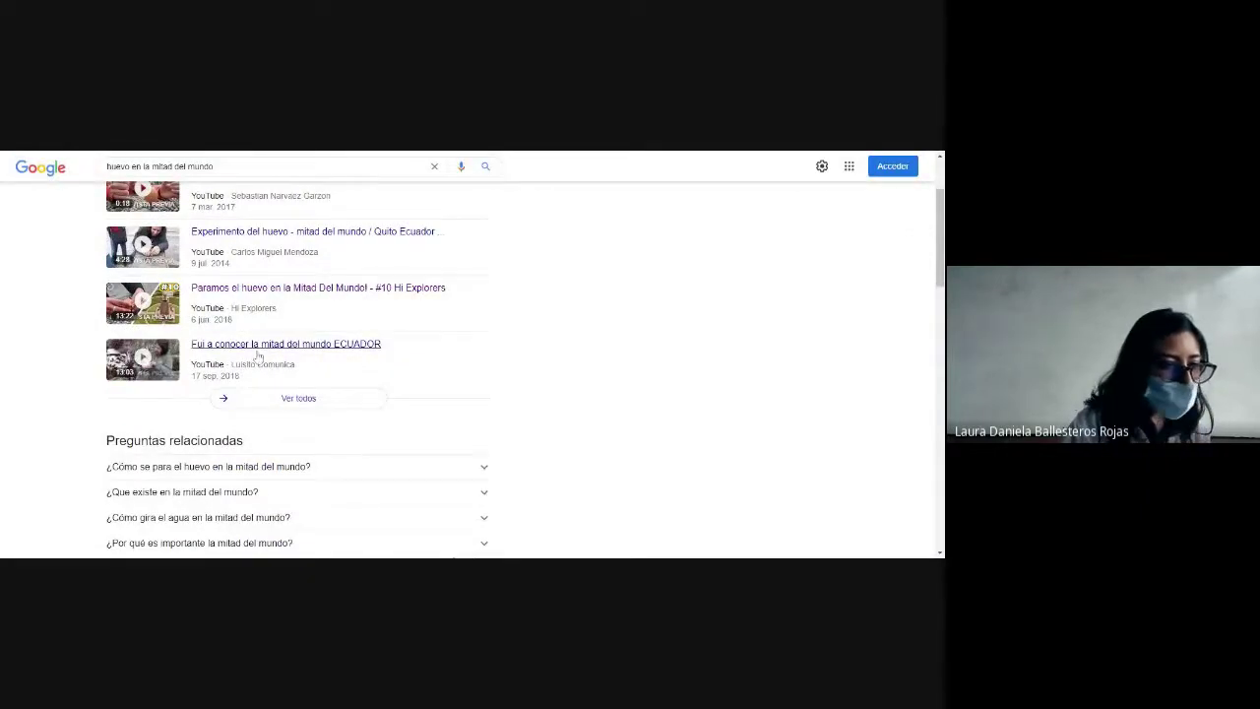
scroll(217, 319, "up", 3)
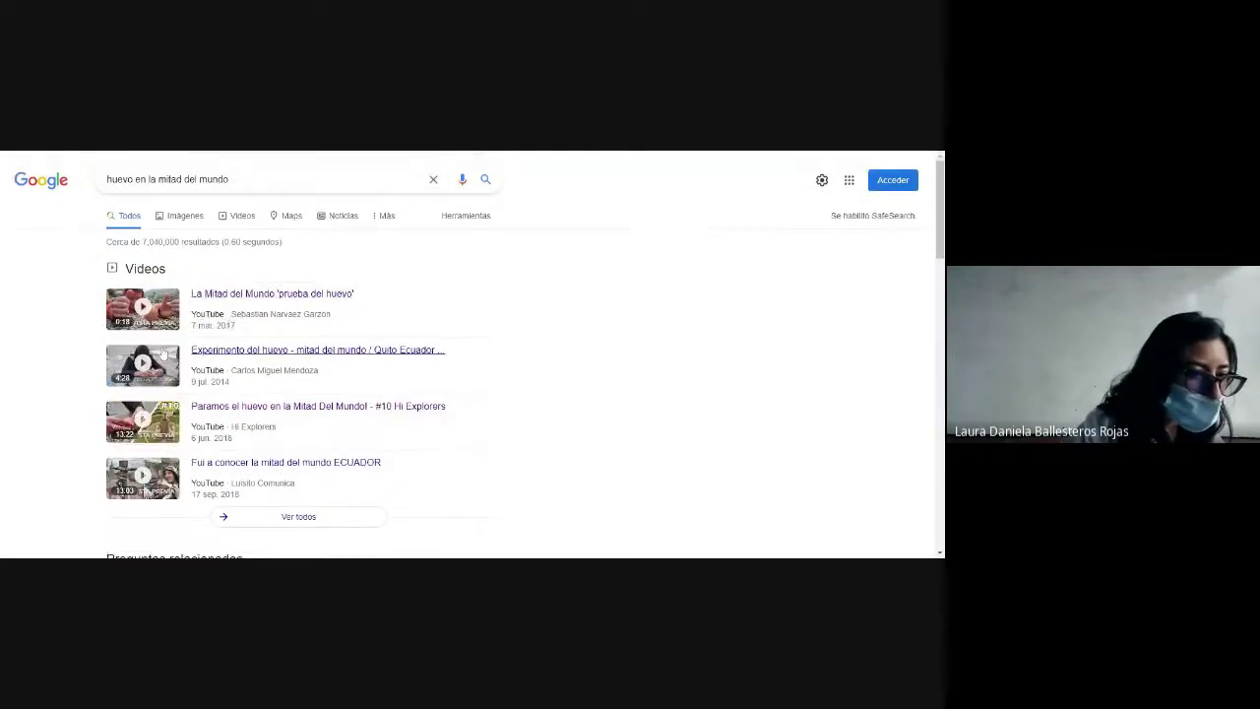
left_click(296, 349)
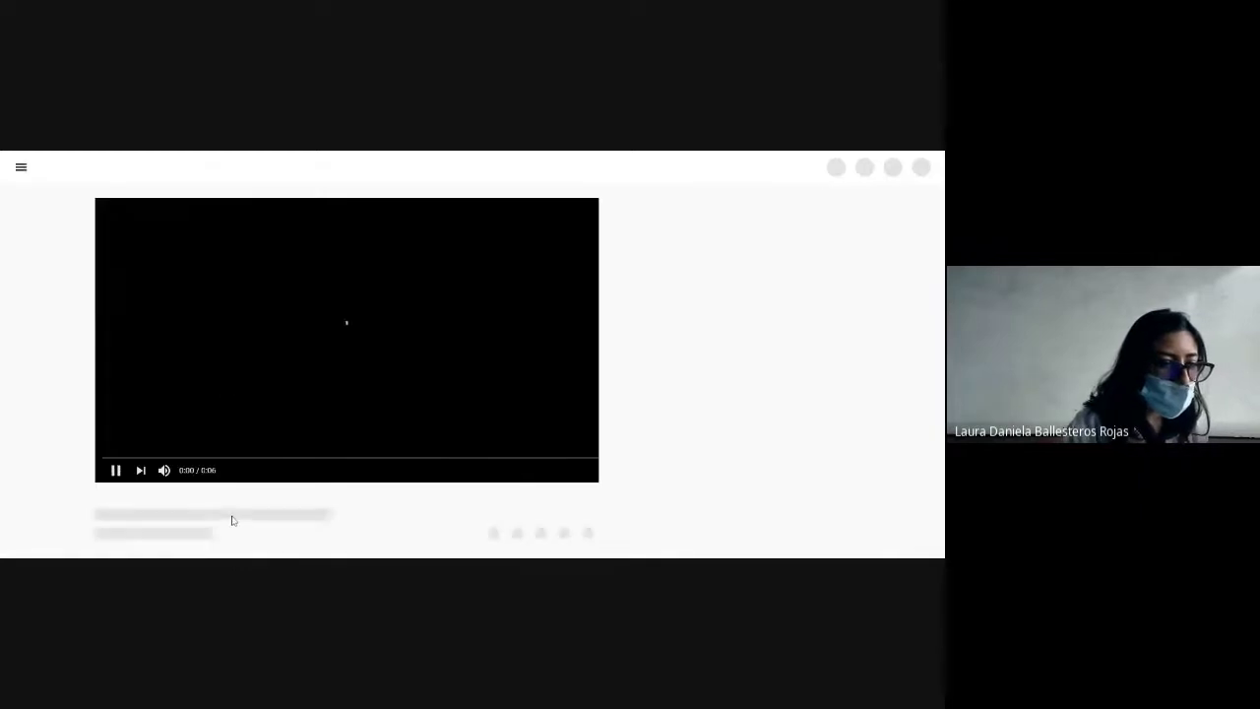
left_click(164, 469)
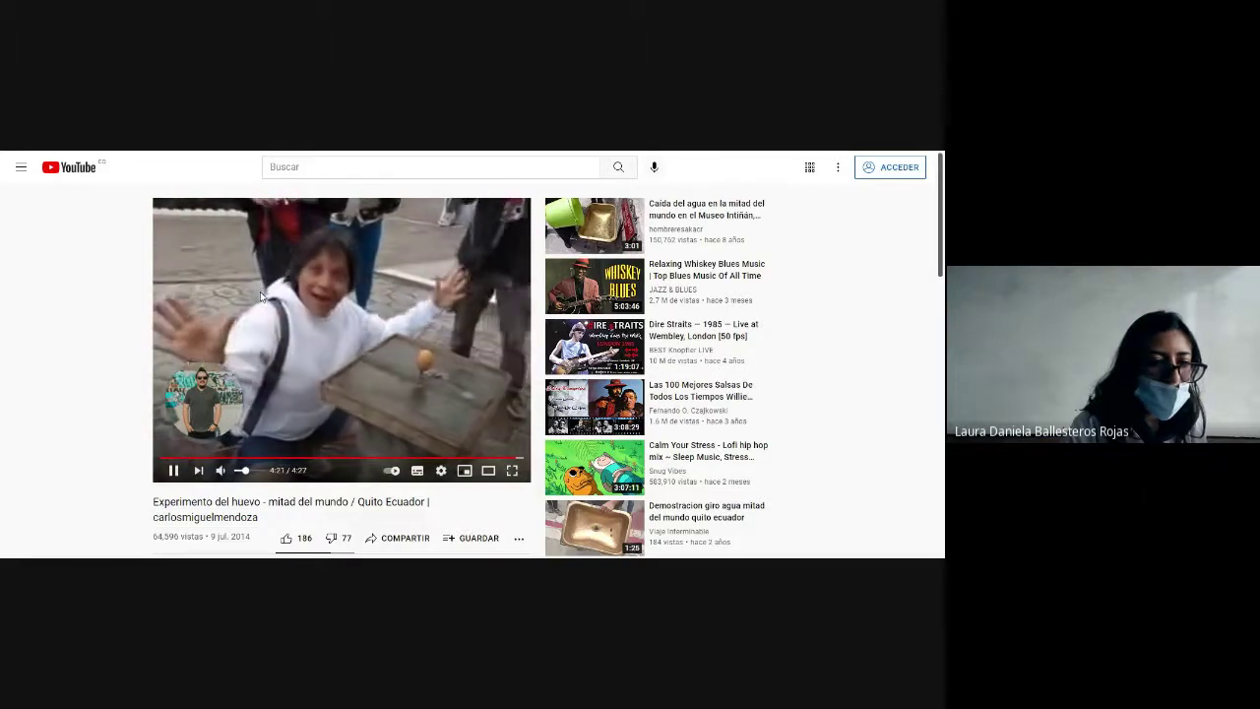
left_click(173, 472)
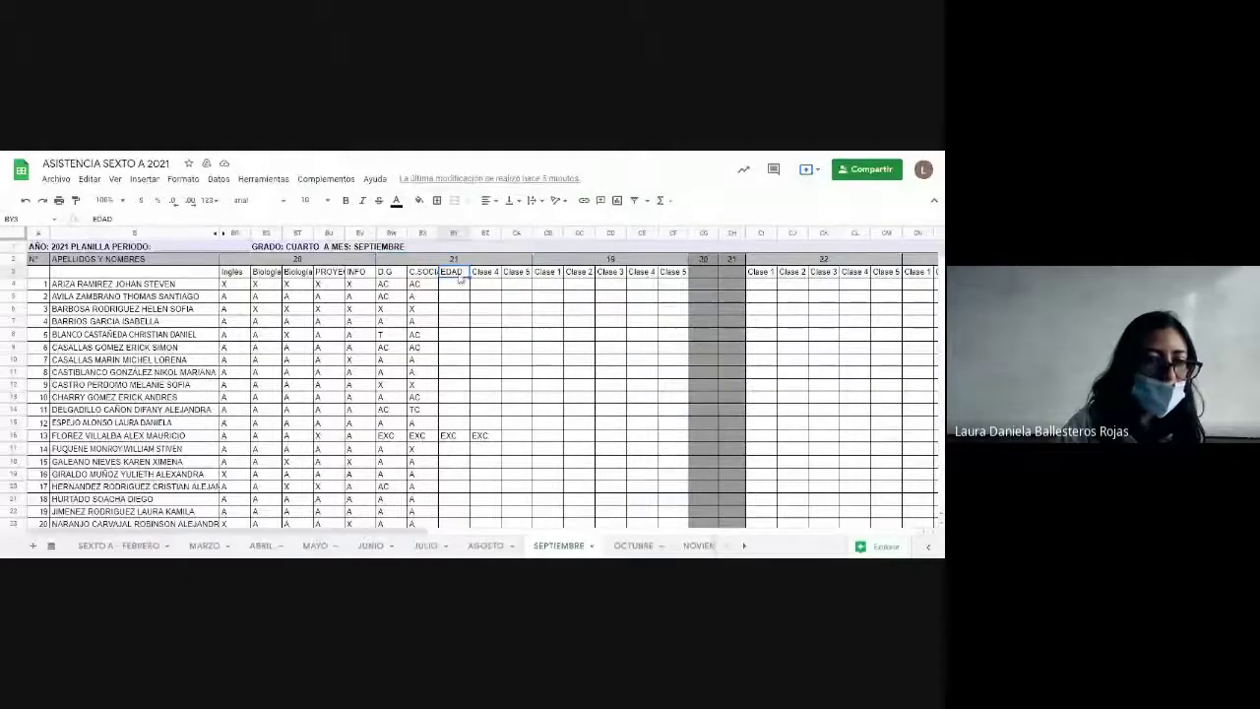
Step: Replace the EDAD header in cell BY3 of the September attendance sheet with "C. SOCIALES"
type("C. SOCIALES")
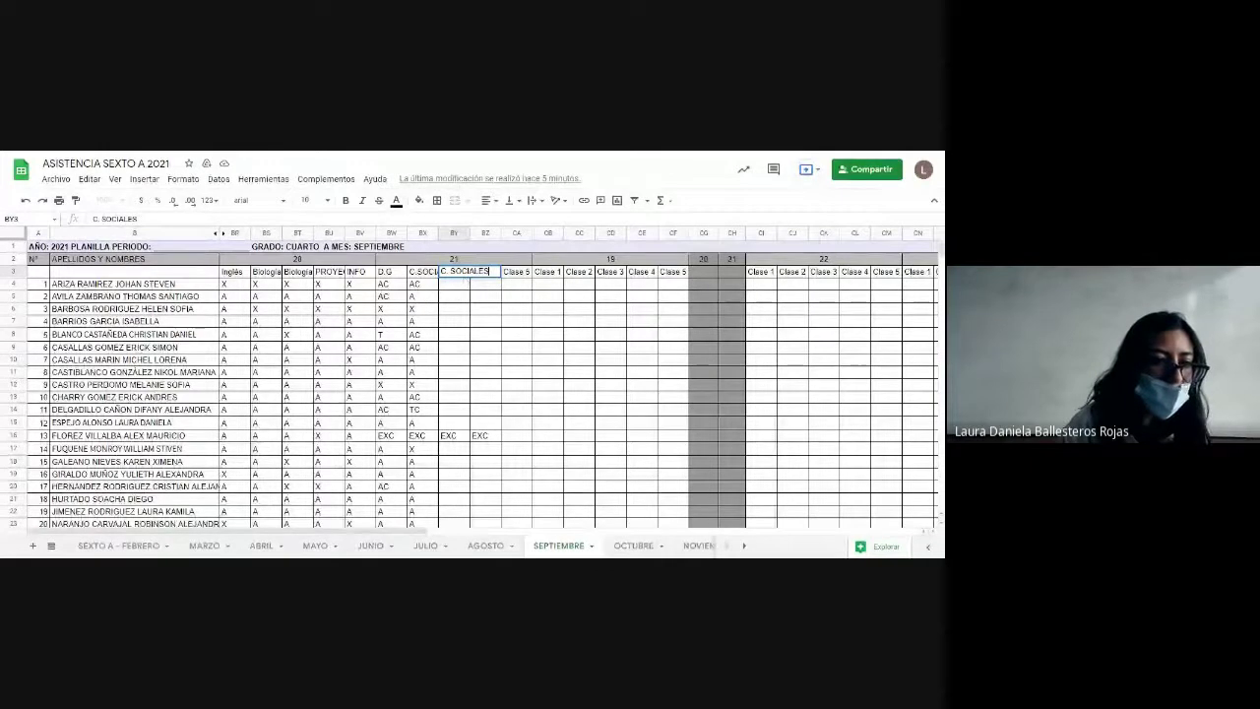
key("Tab")
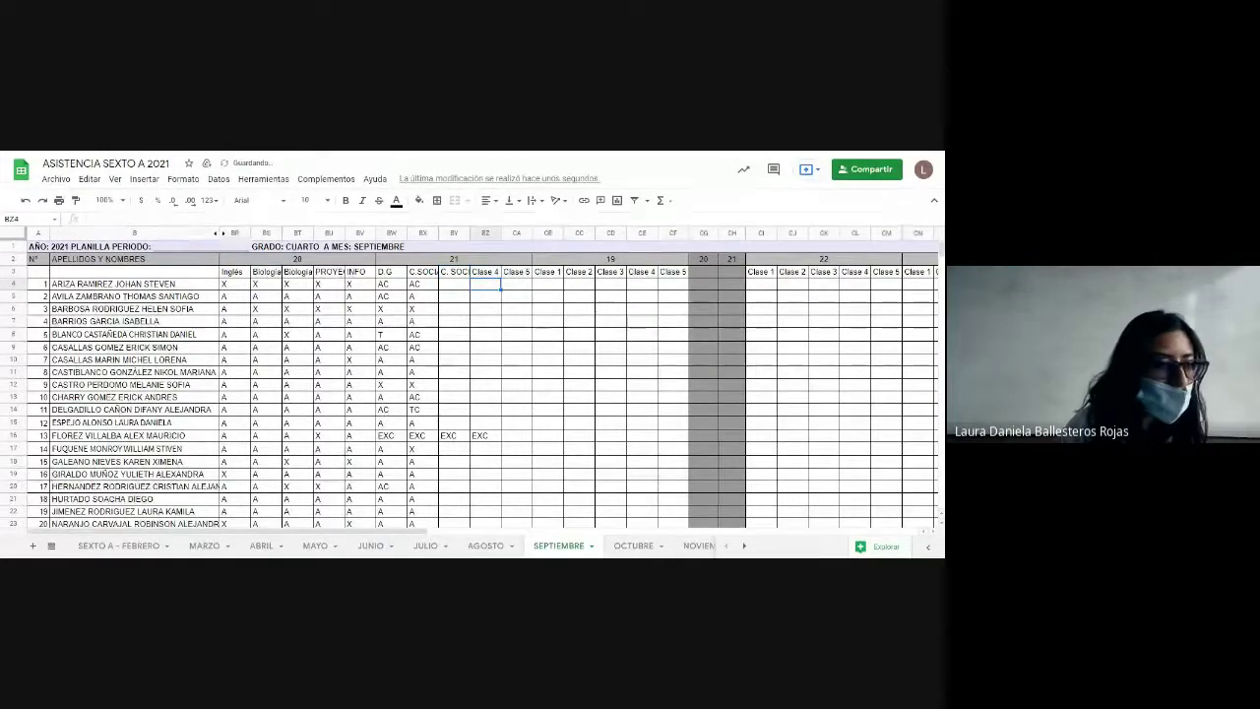
key("Return")
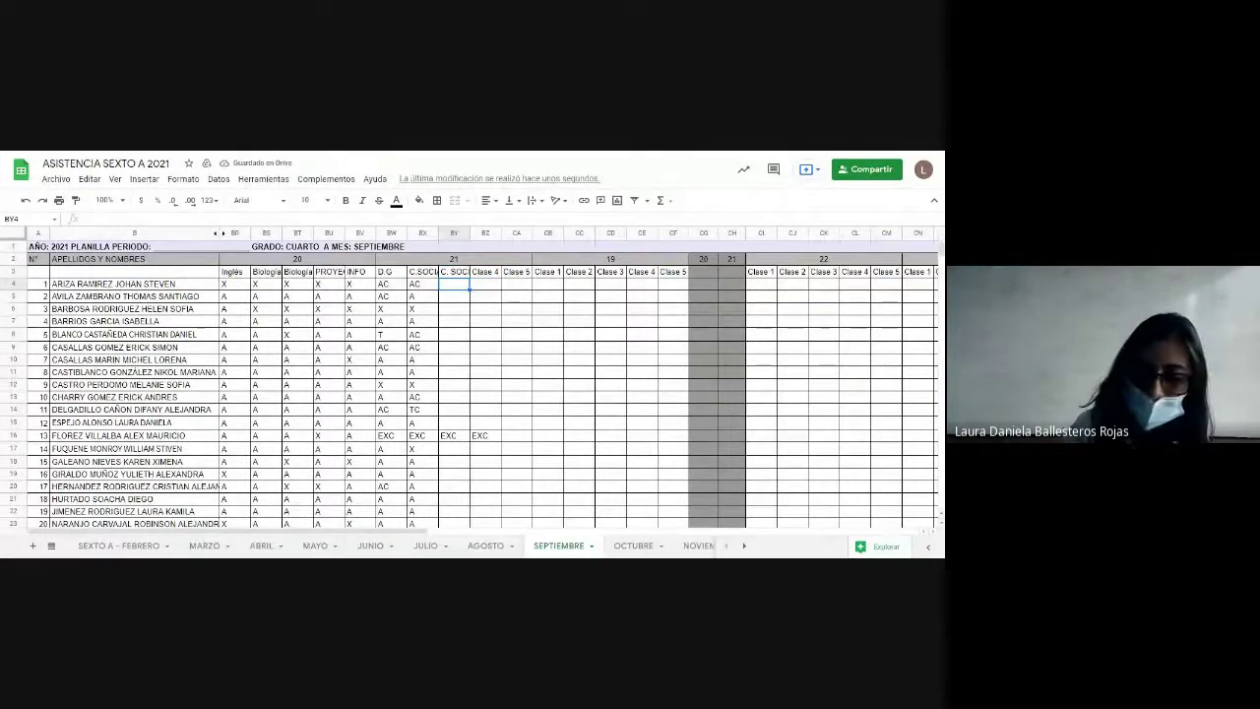
Step: Record AC as the first student's attendance in the new C. SOCIALES column
type("X")
key("Tab")
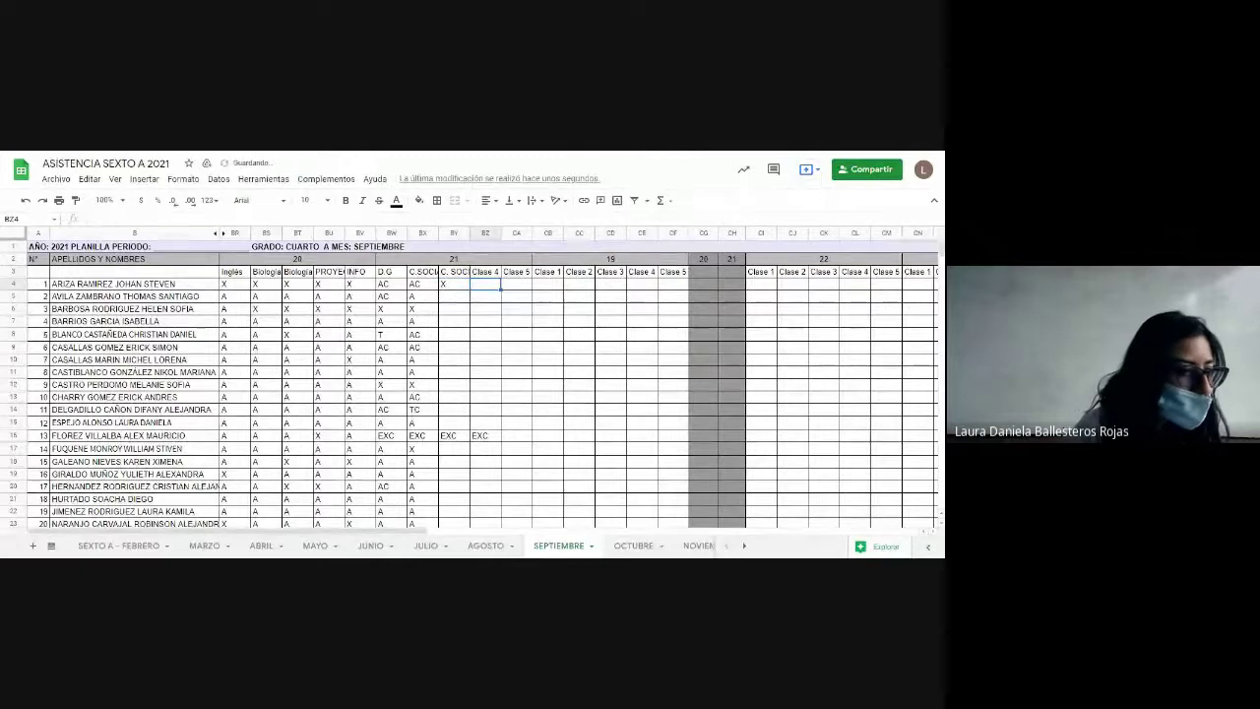
left_click(454, 283)
type("A")
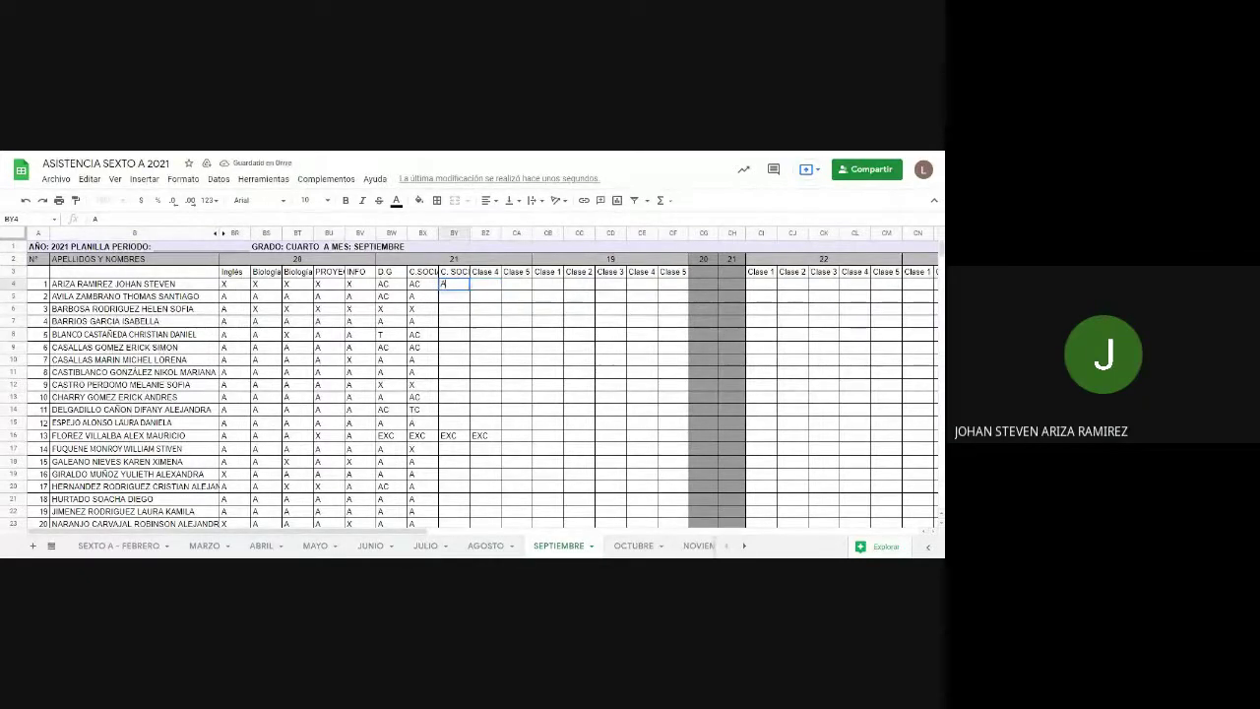
type("C")
Step: Rename the adjacent "Clase 4" header in BZ3 to "EDAD" and enter 12 for the first student
left_click(486, 270)
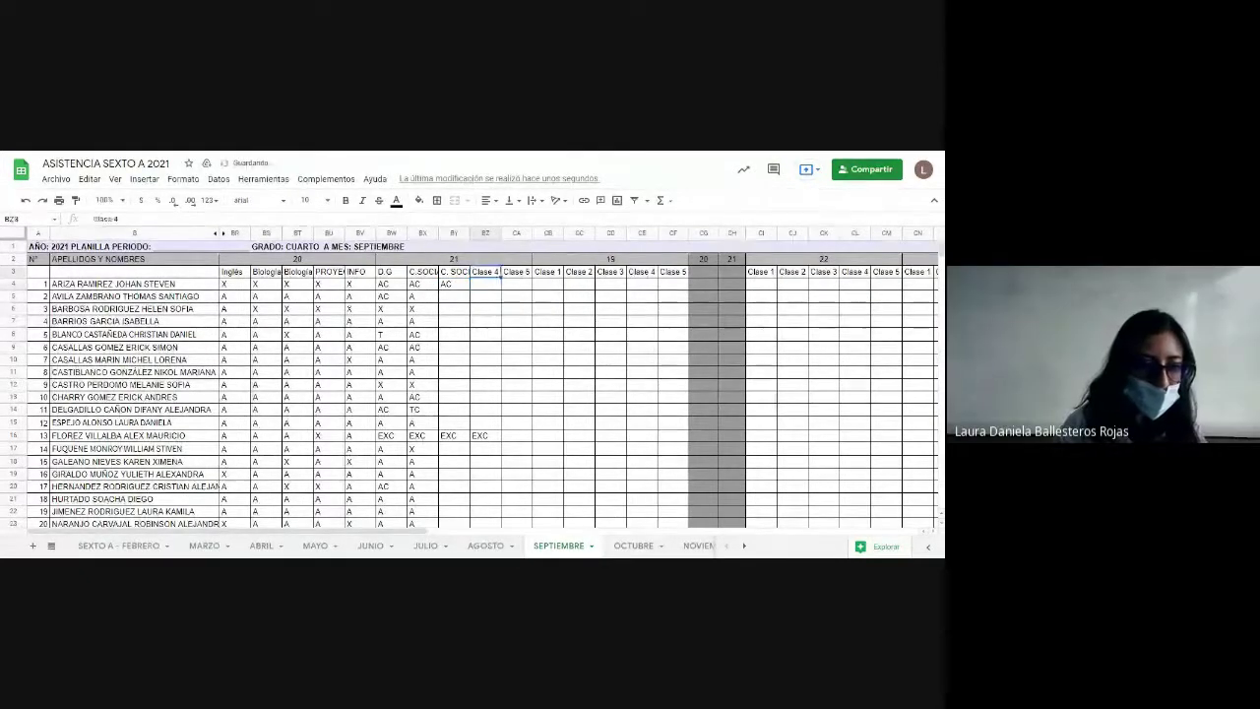
type("EDAD")
key("Return")
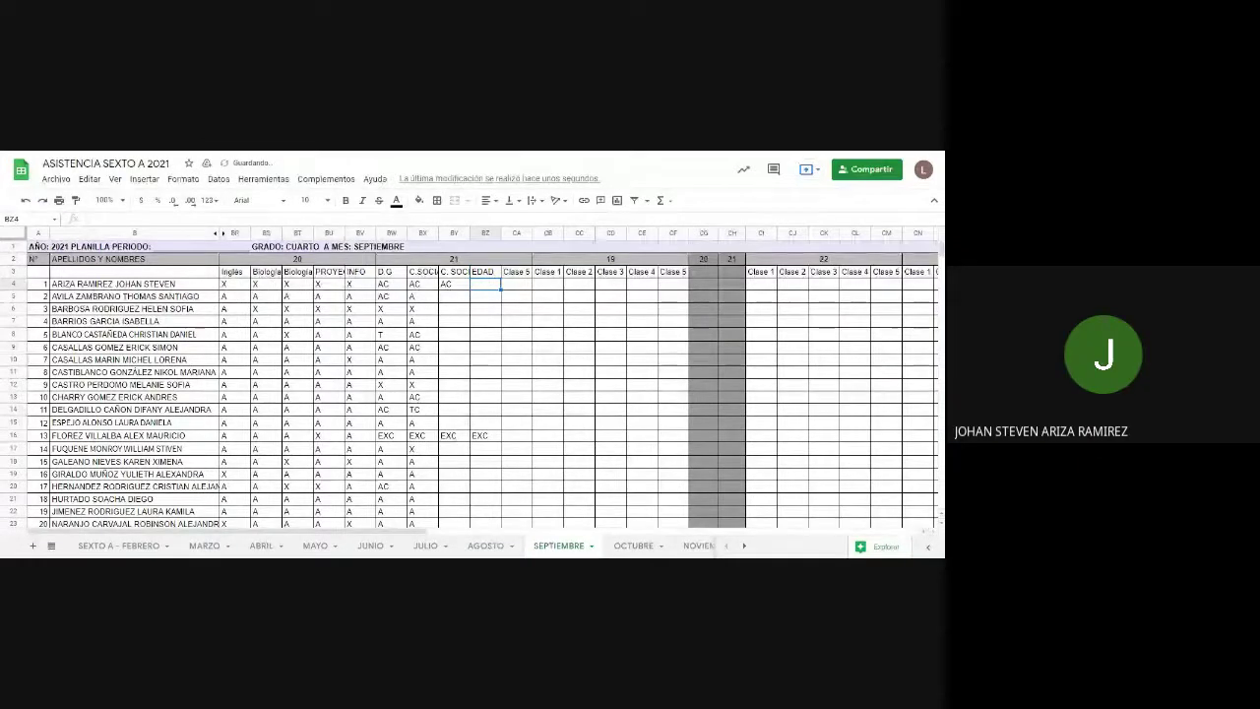
type("12")
key("Return")
Step: Enter 12 in the EDAD column and A in the C. SOCIALES column for the second student
left_click(454, 296)
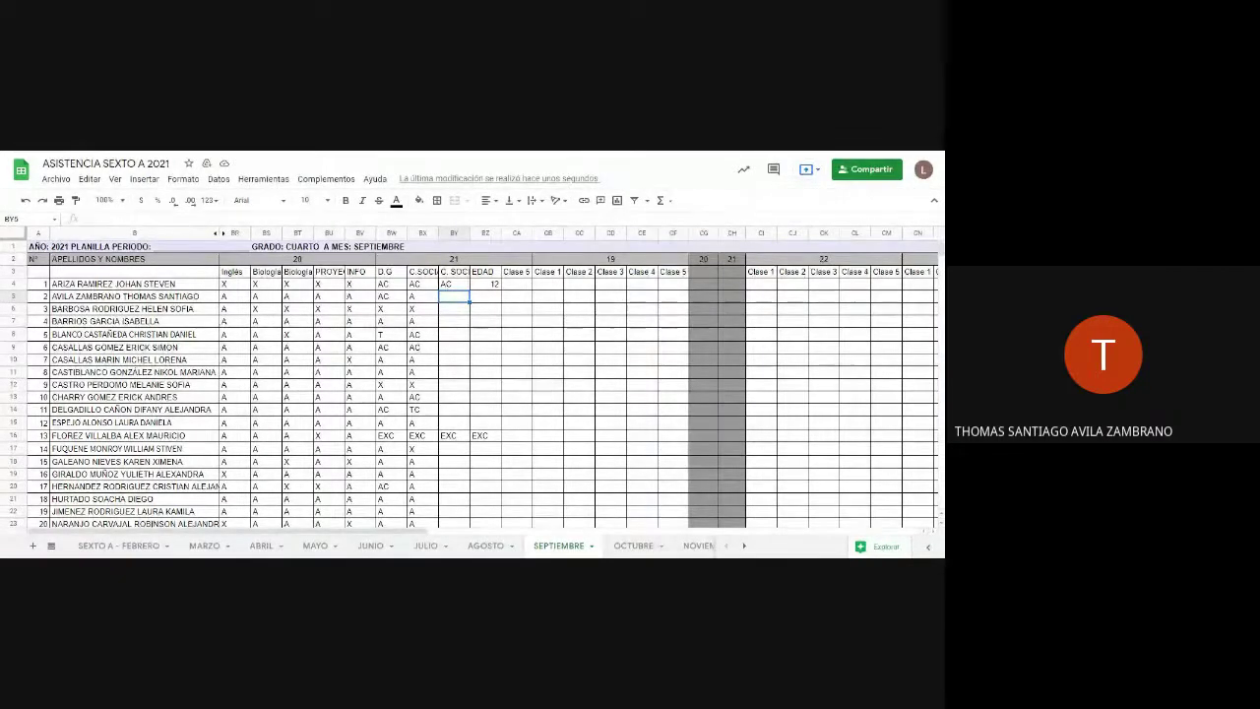
left_click(486, 296)
type("12")
left_click(454, 297)
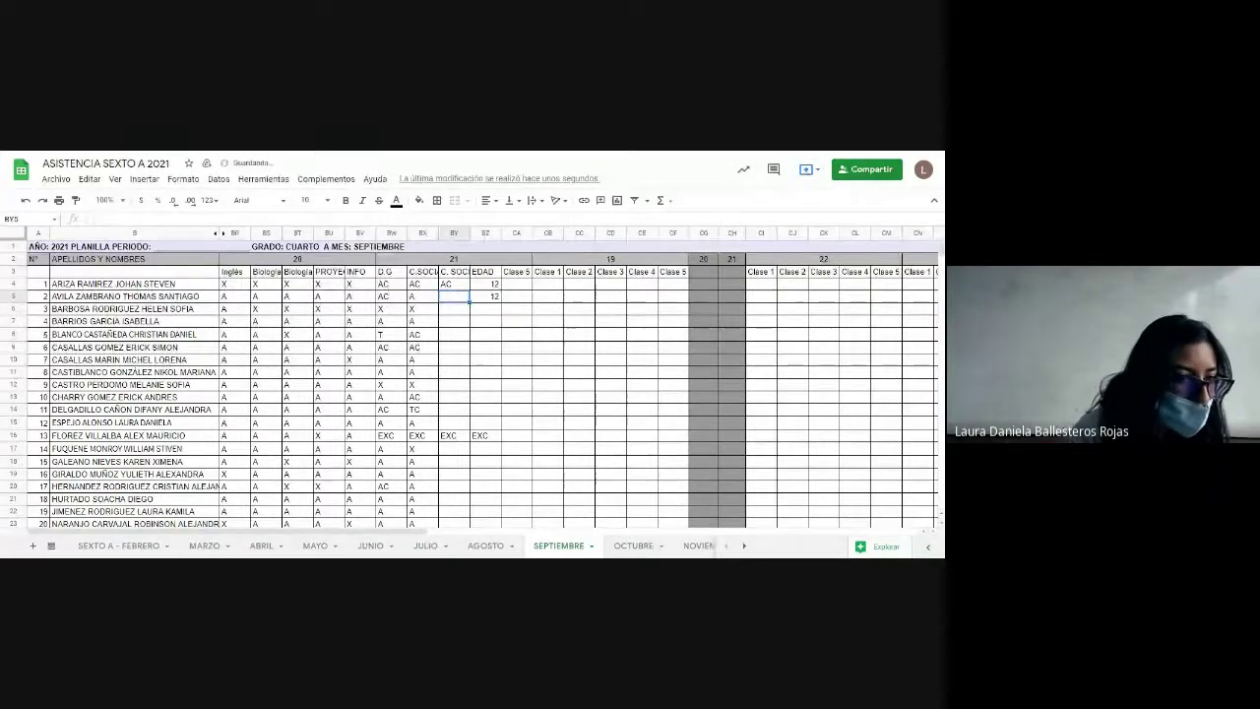
type("AC")
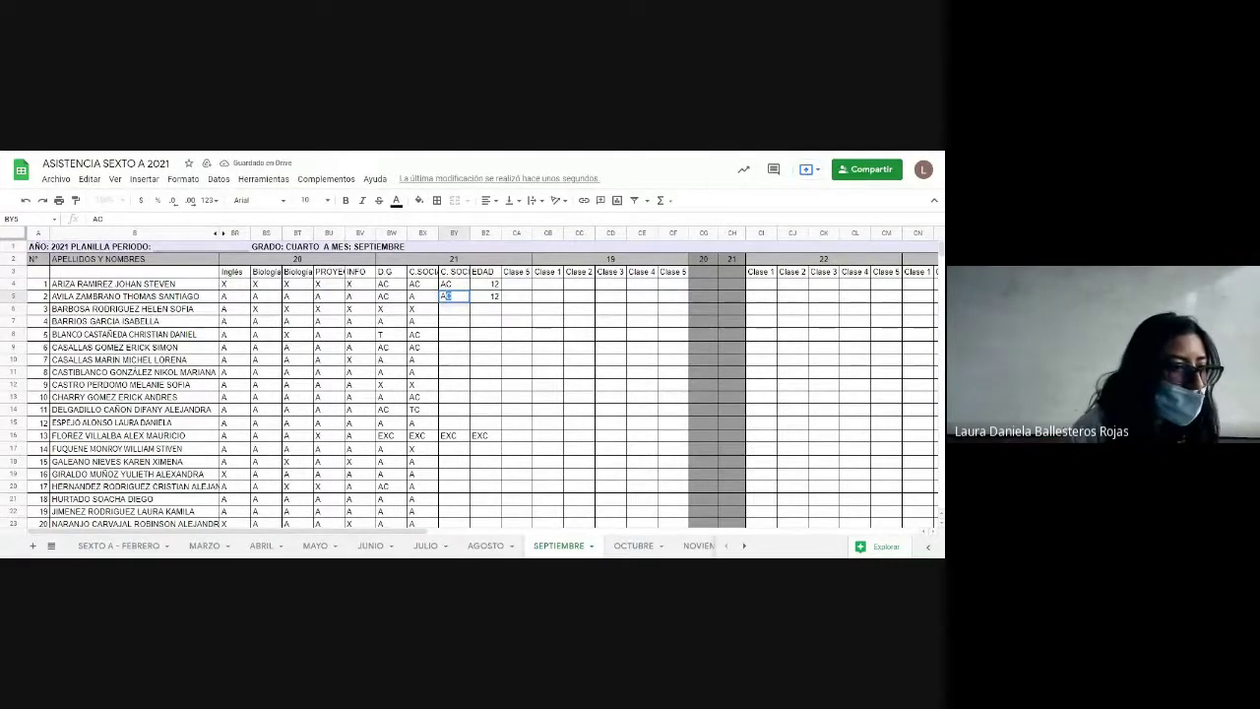
key("Return")
Step: Record AC in the C. SOCIALES column and 11 in the EDAD column for the third student
type("X")
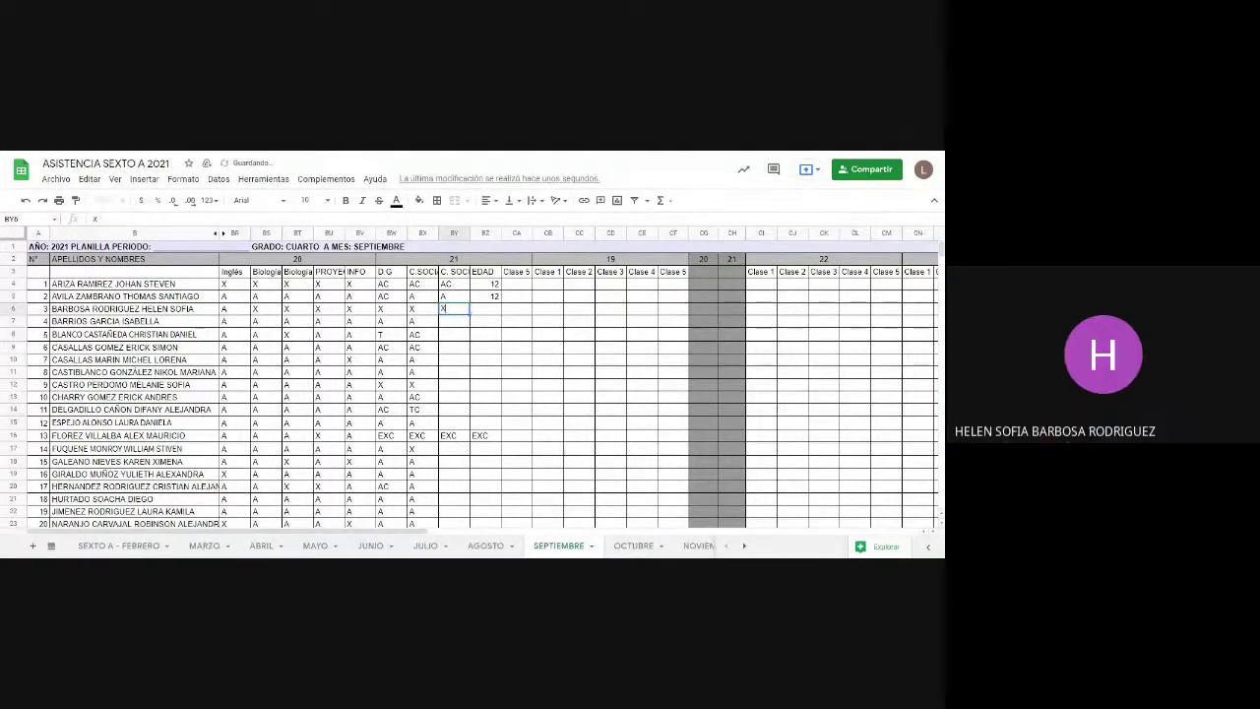
key("Tab")
left_click(454, 309)
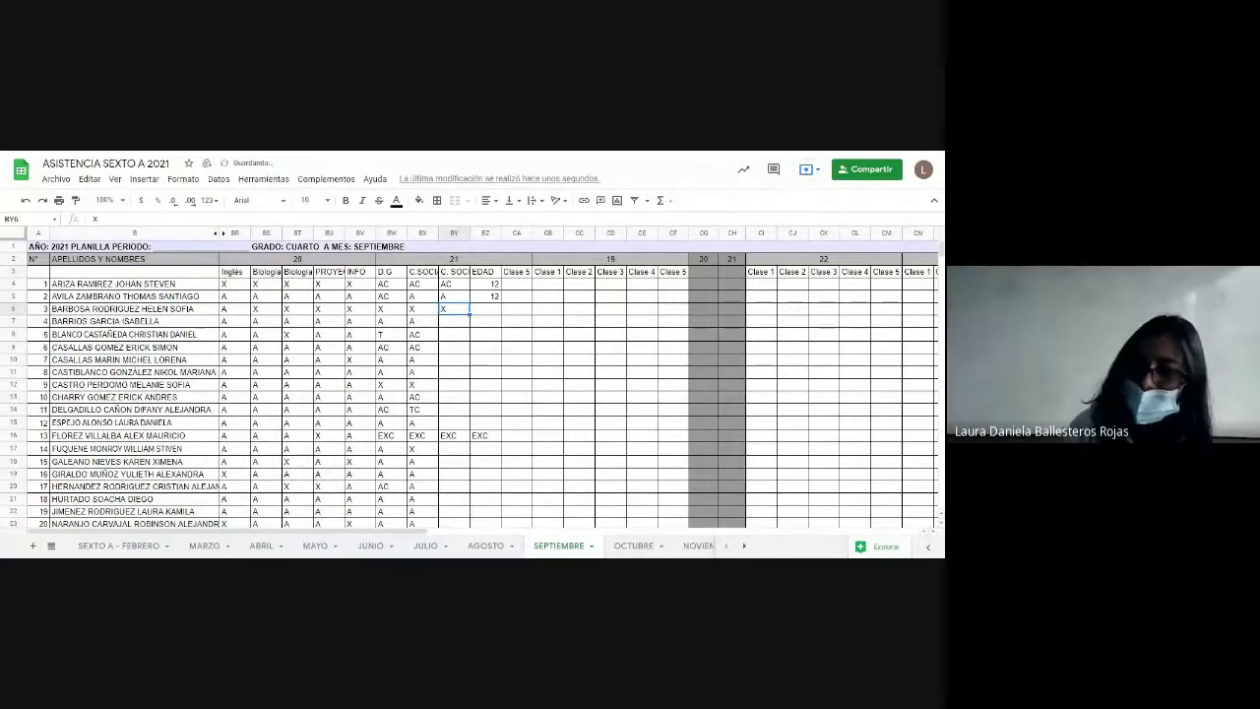
type("AC")
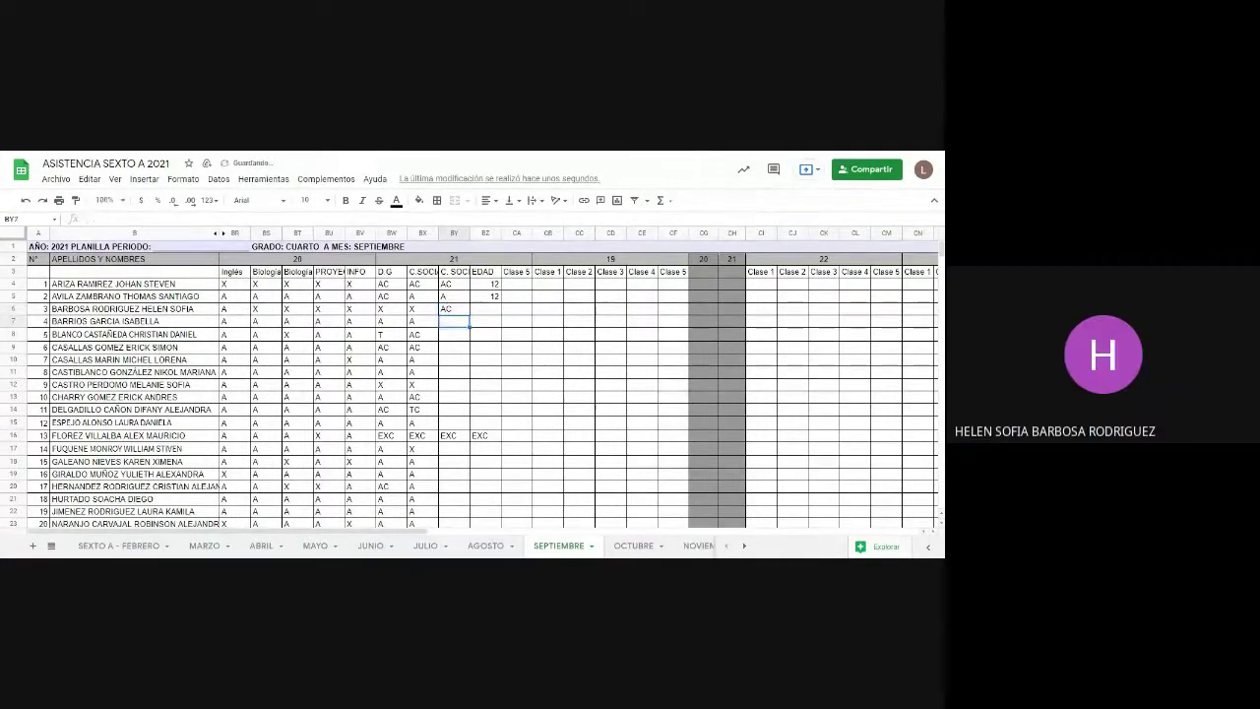
key("Tab")
type("11")
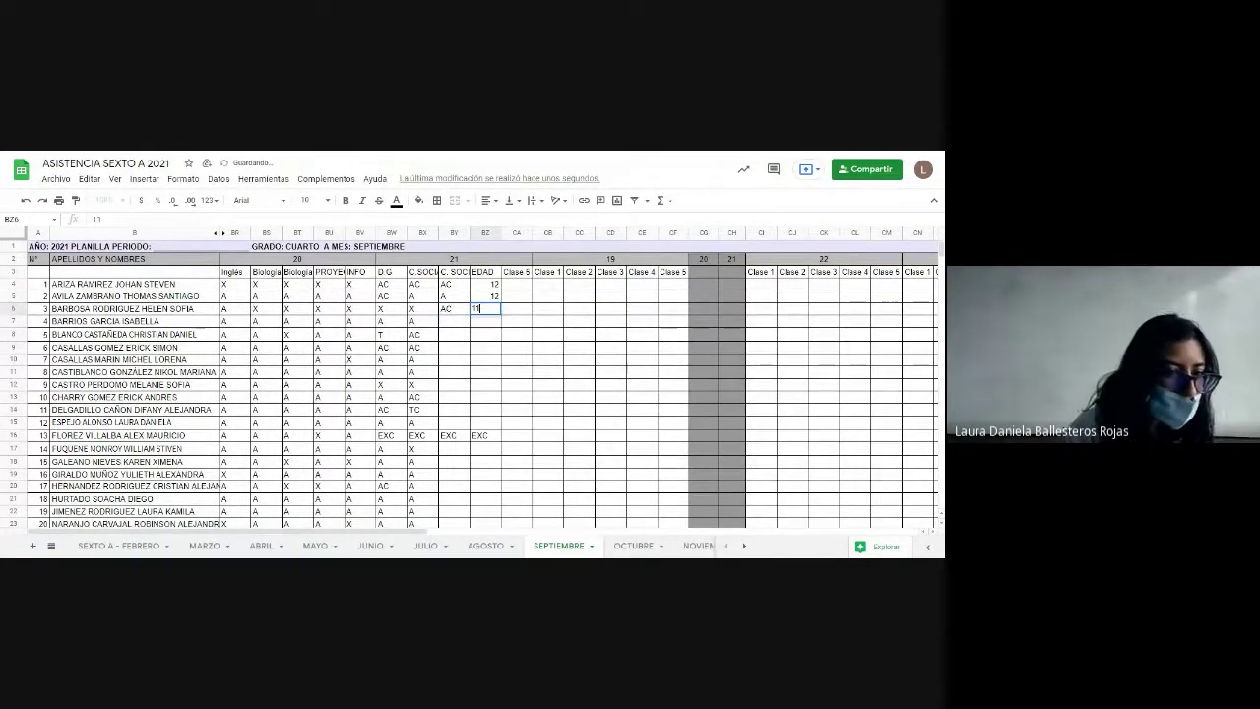
key("Return")
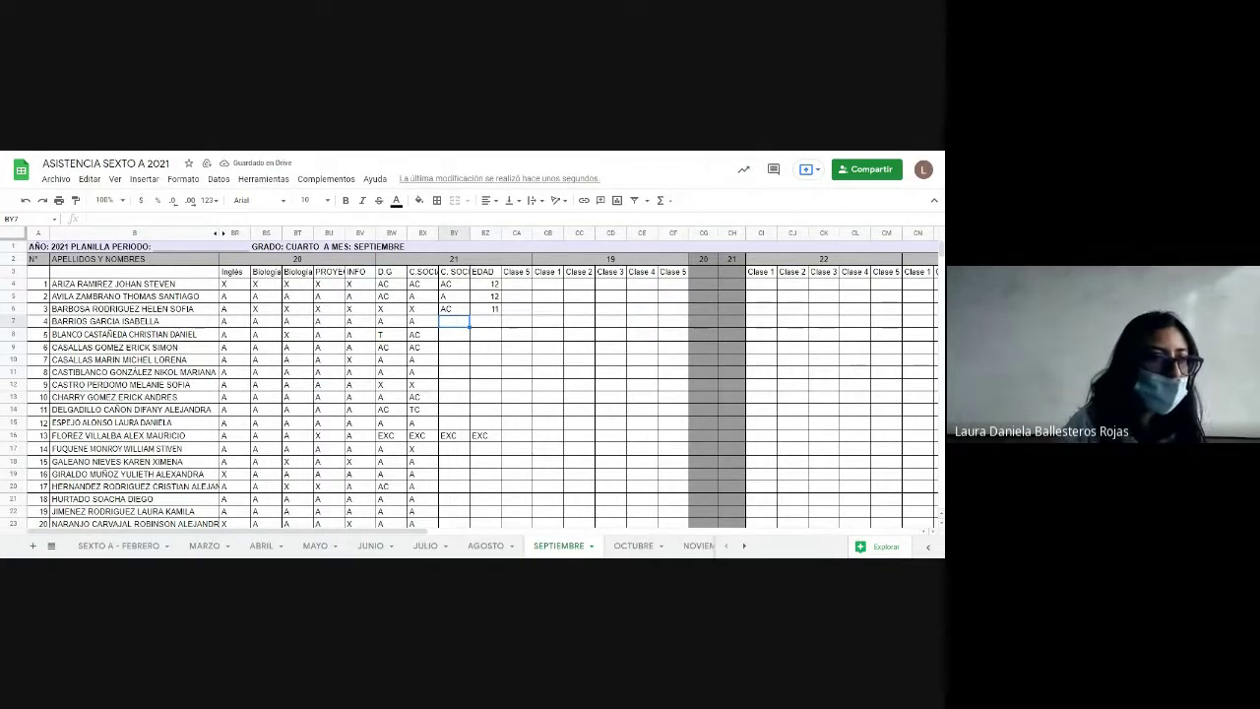
Step: Enter 11 under EDAD and A under C. SOCIALES for the fourth student
key("Tab")
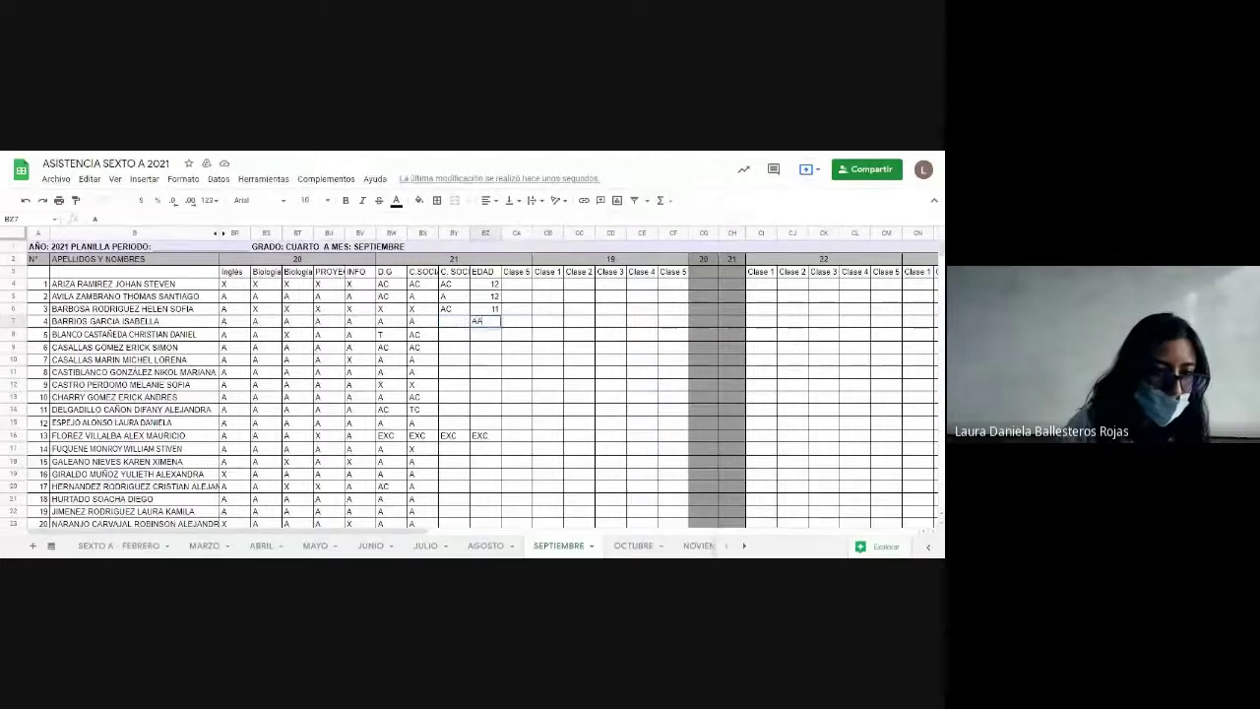
type("AA")
key("BackSpace")
key("BackSpace")
type("11")
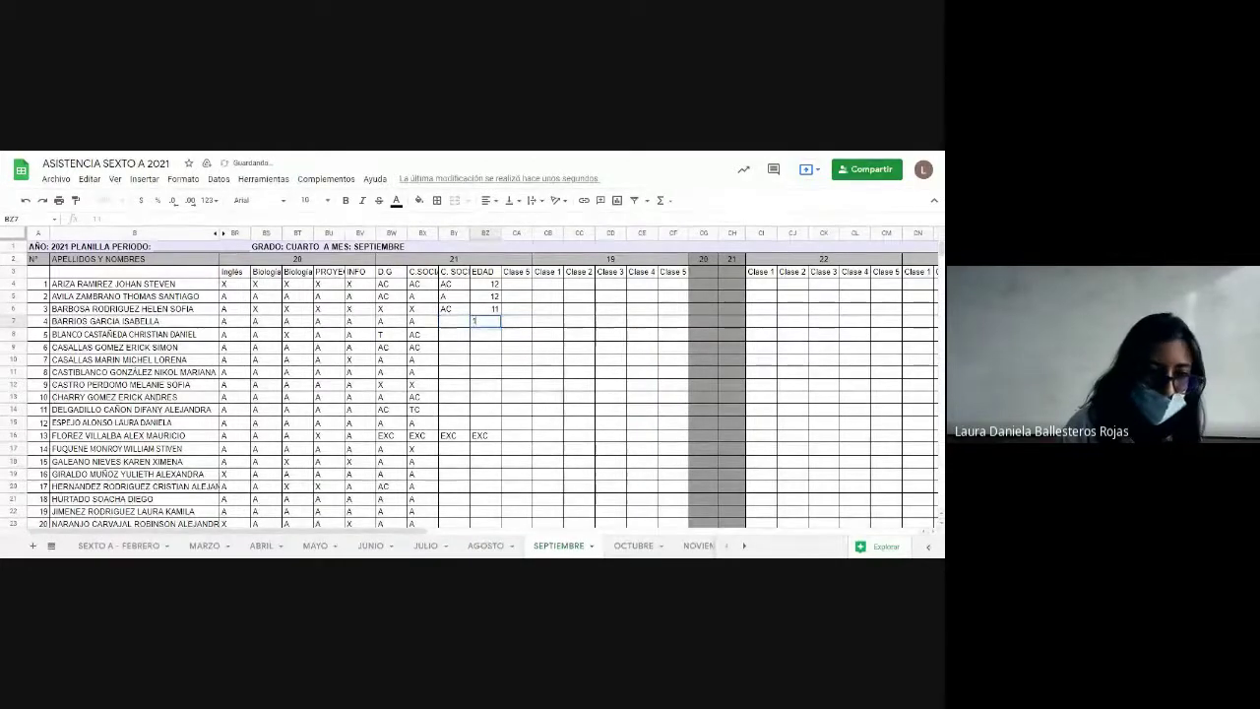
key("Left")
type("A")
key("Left")
key("Down")
key("Right")
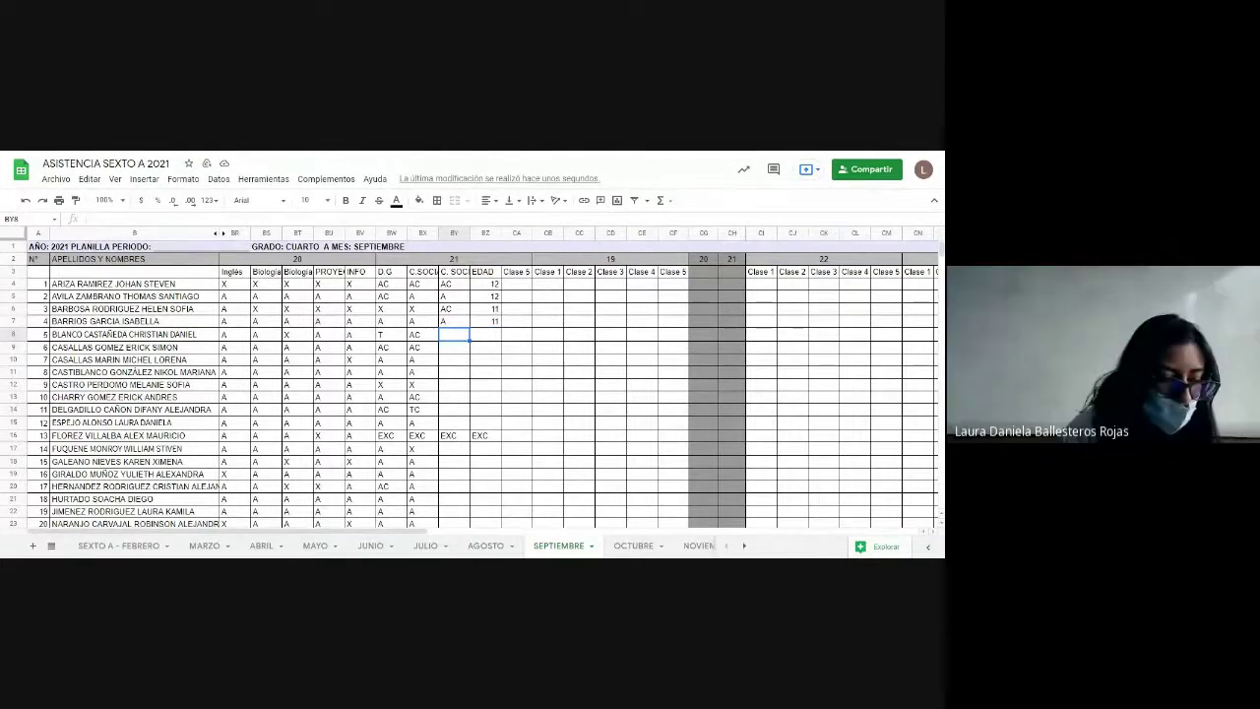
Step: Record attendance A and age 11 for the fifth student, and move to the sixth student's EDAD cell
type("A")
key("Tab")
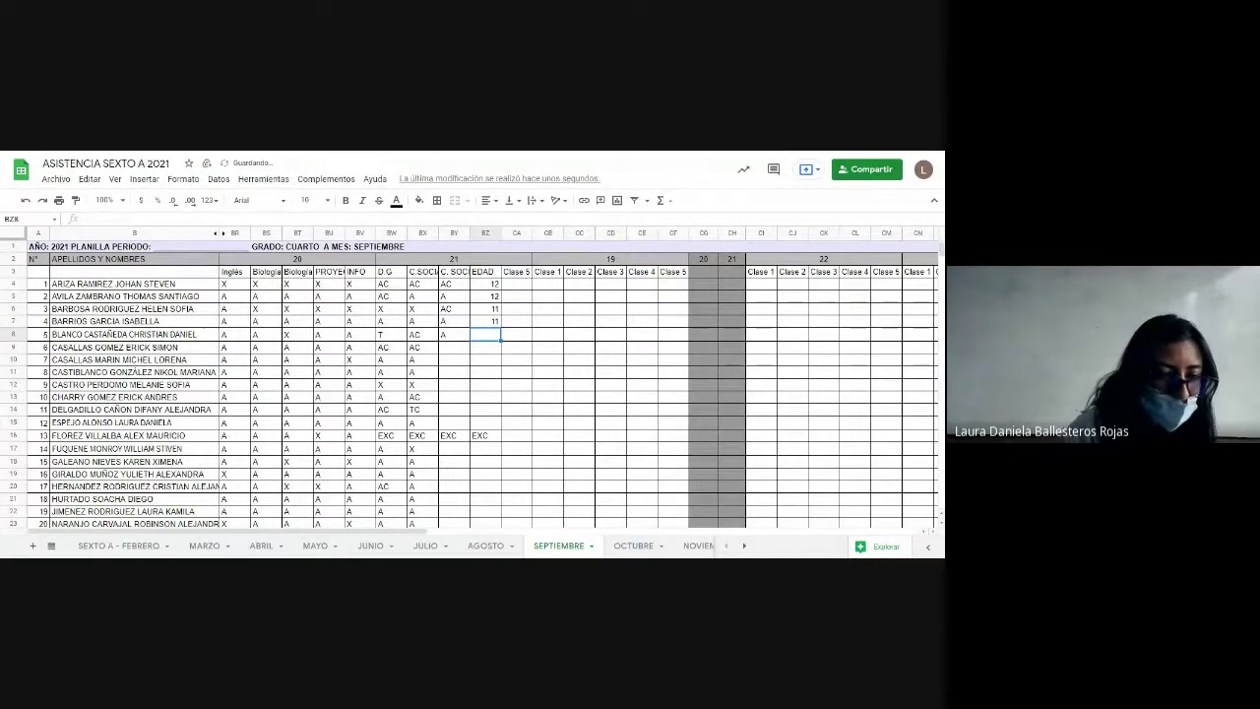
type("11")
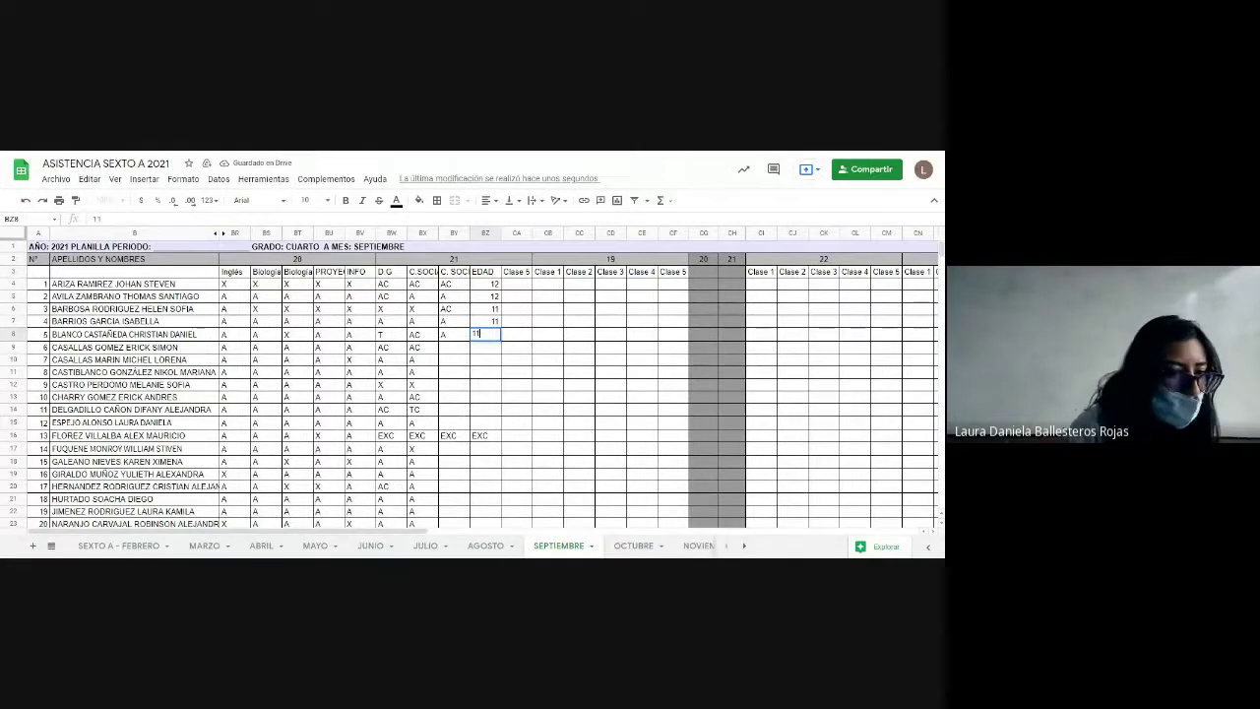
key("Return")
left_click(486, 346)
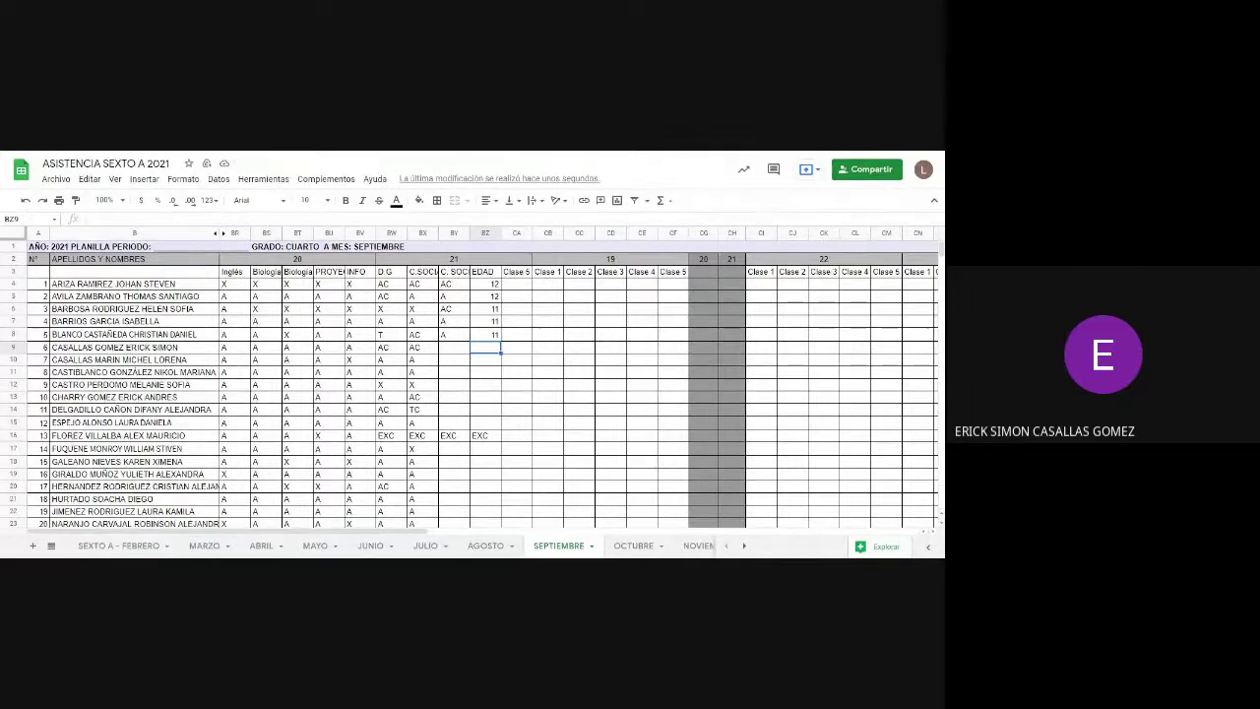
Step: Enter 12 under EDAD and A under C. SOCIALES for the sixth student
type("12")
left_click(454, 347)
type("A")
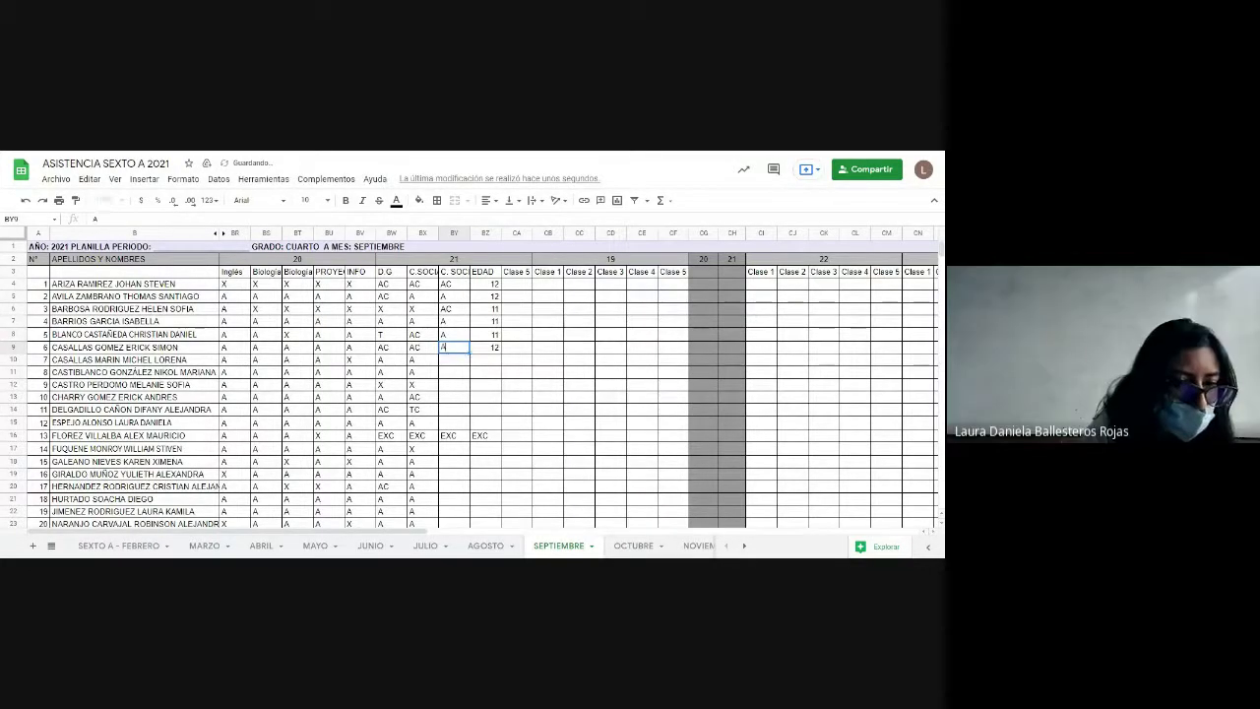
key("Return")
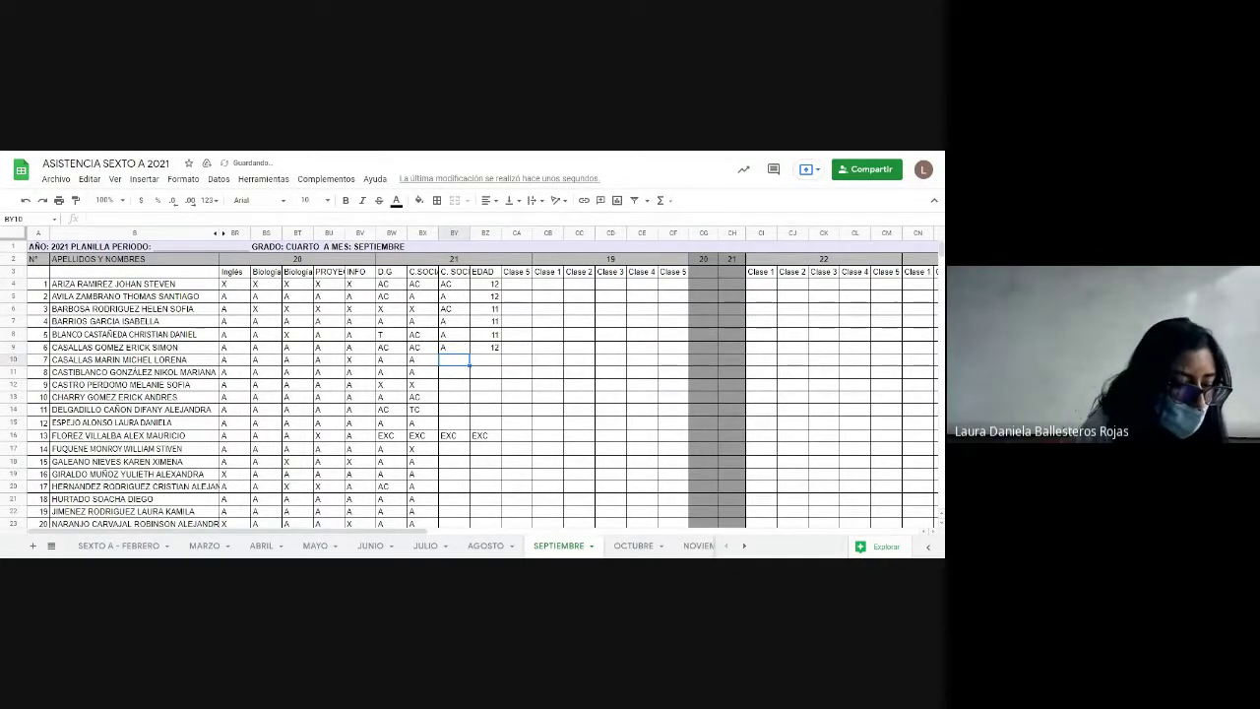
Step: Mark the seventh student with X in the C. SOCIALES column
type("A")
key("Tab")
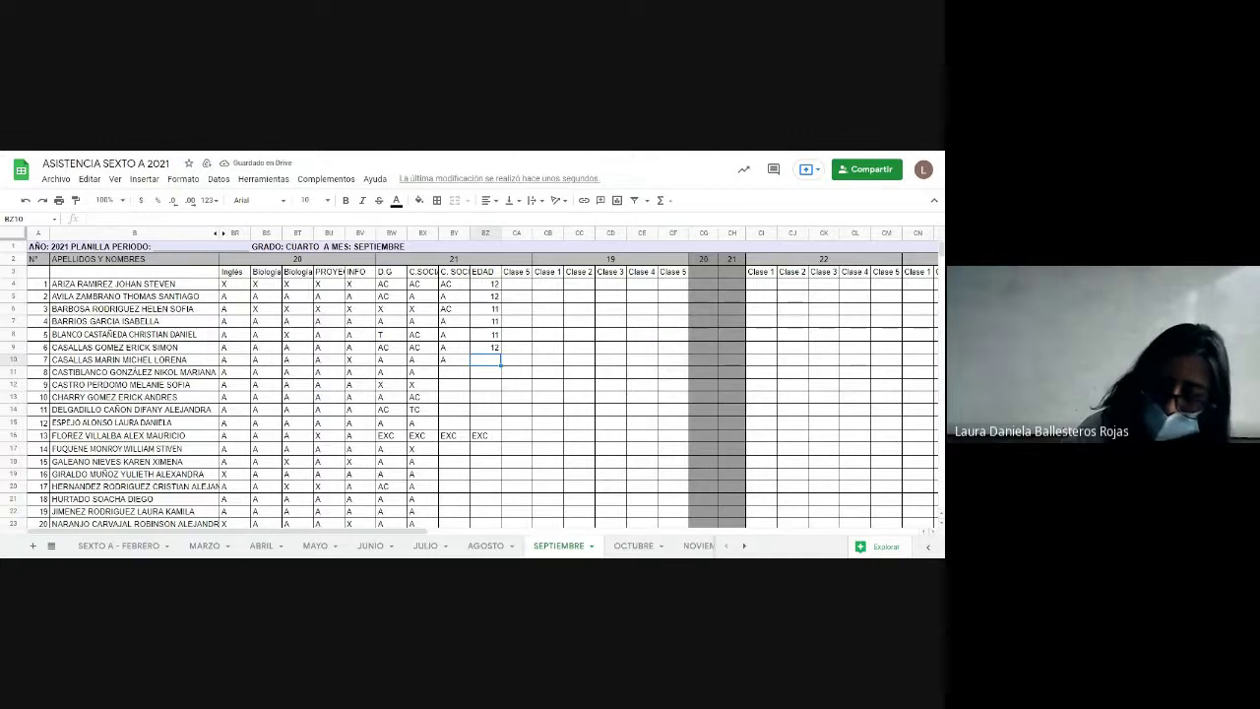
left_click(454, 359)
type("X")
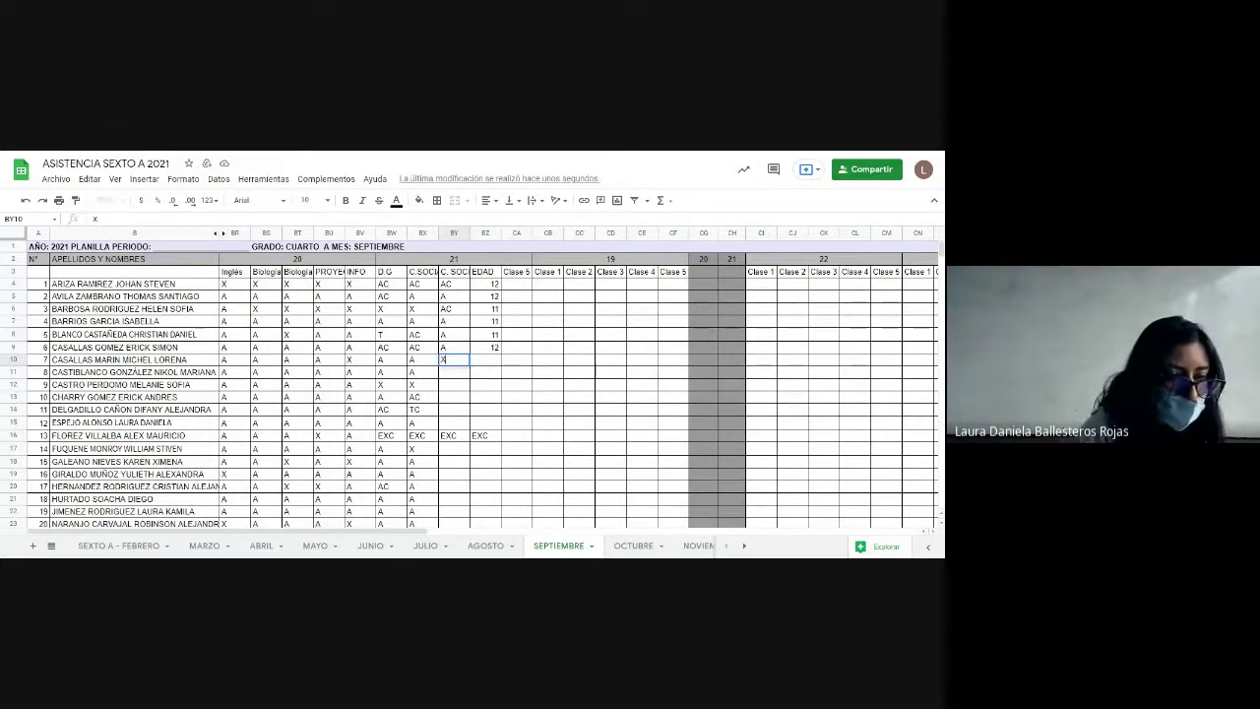
key("Return")
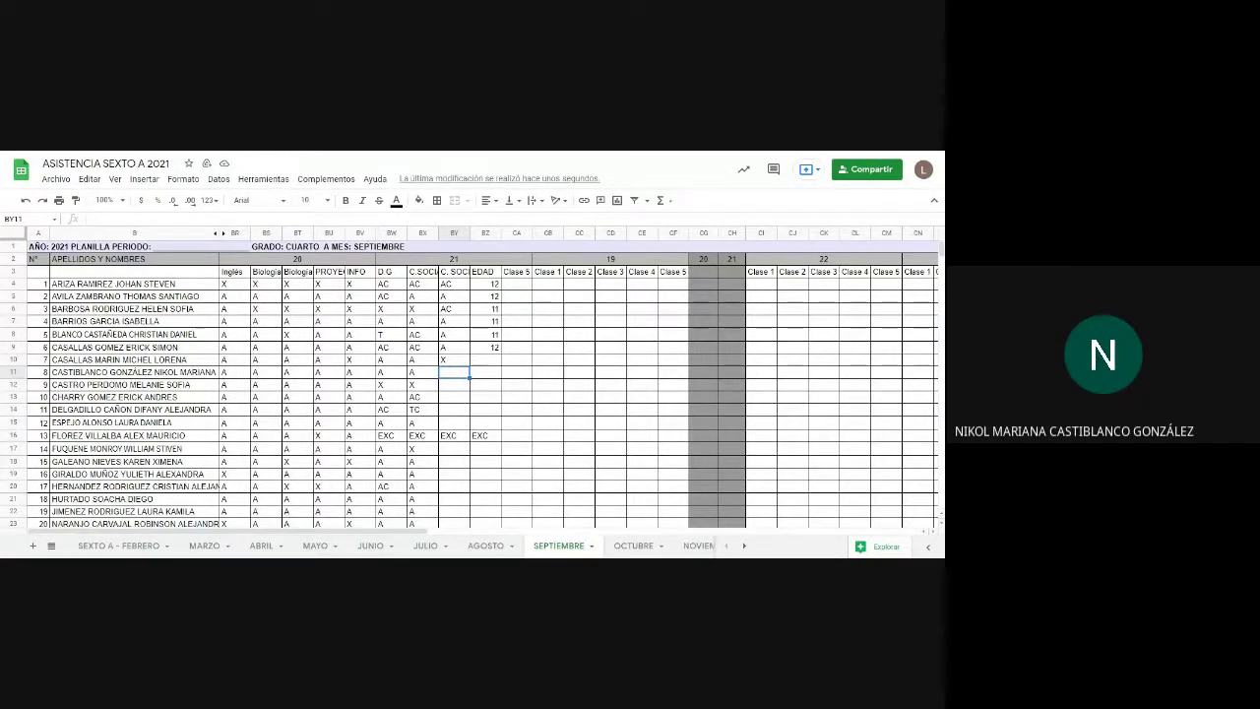
Step: Record A under C. SOCIALES for the seventh and eighth students, with EDAD 12 for the seventh and 11 for the eighth
type("A")
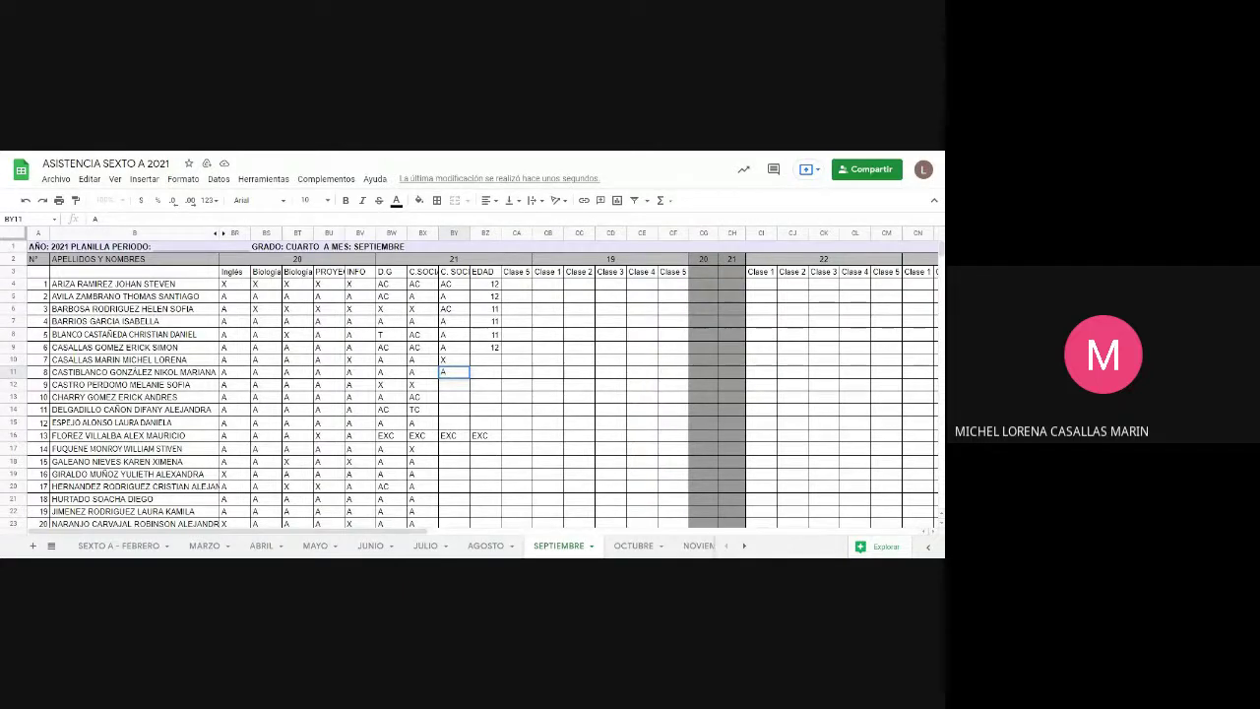
left_click(451, 361)
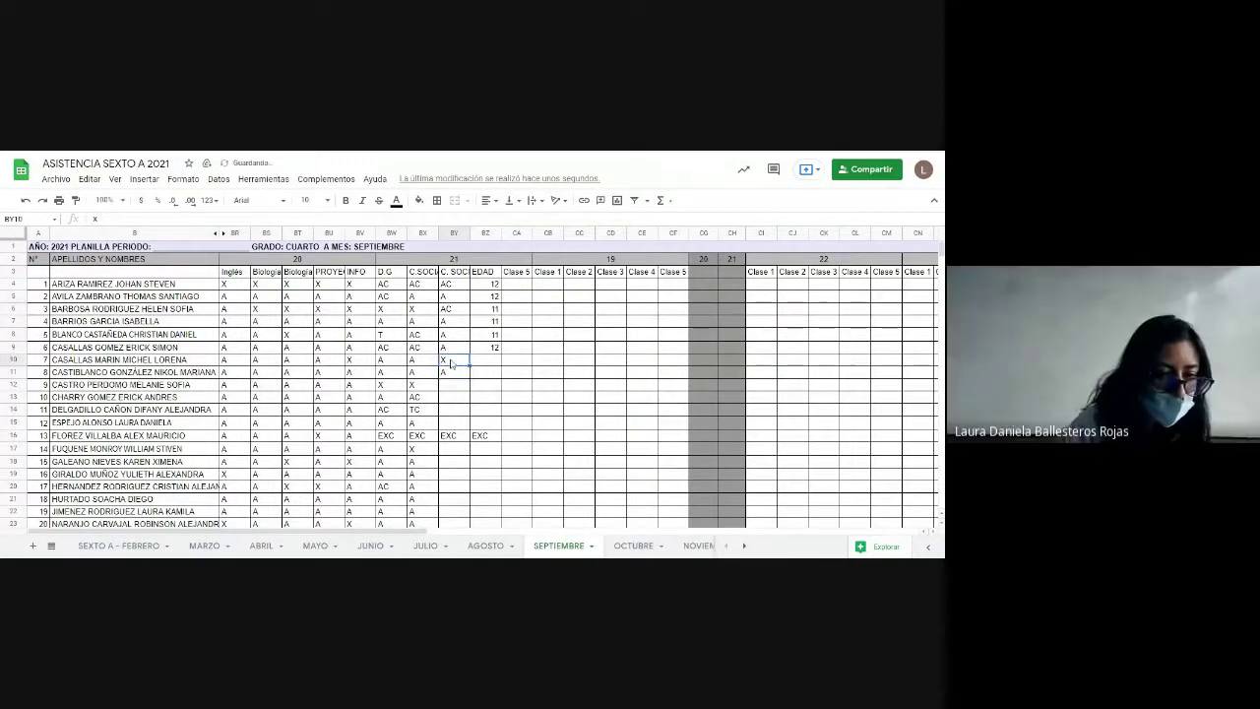
type("A")
key("Tab")
type("12")
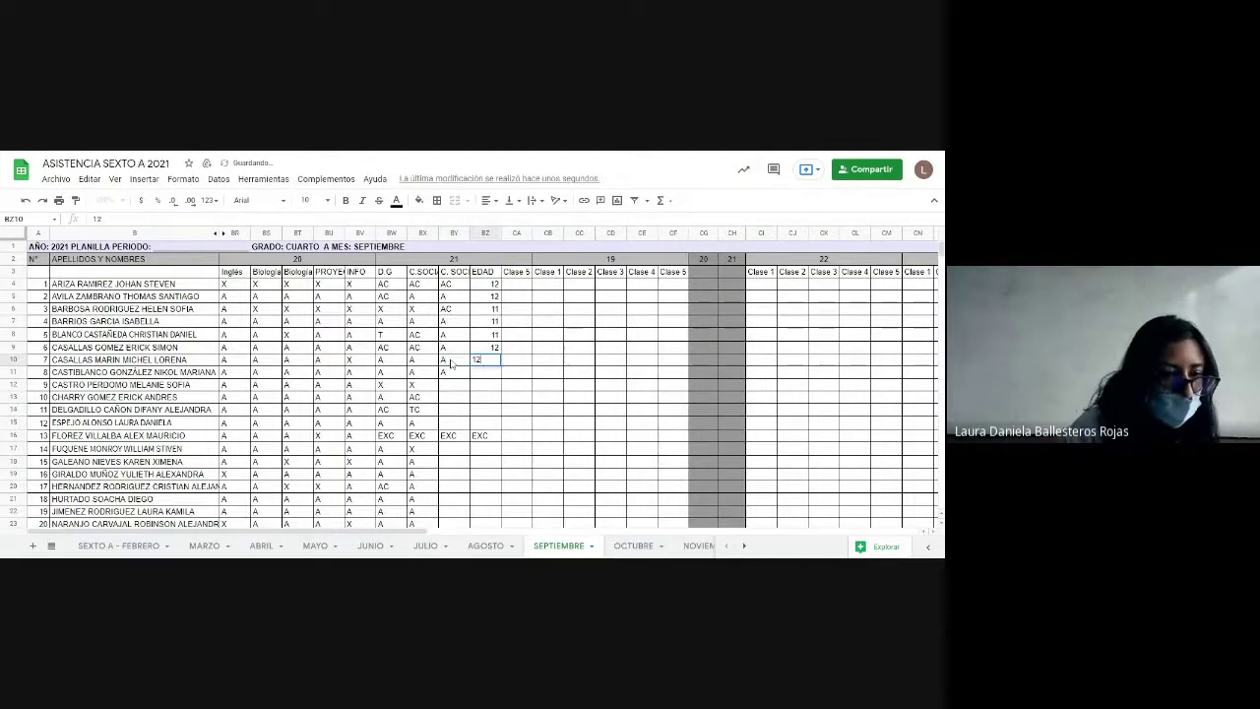
key("Return")
type("11")
key("Return")
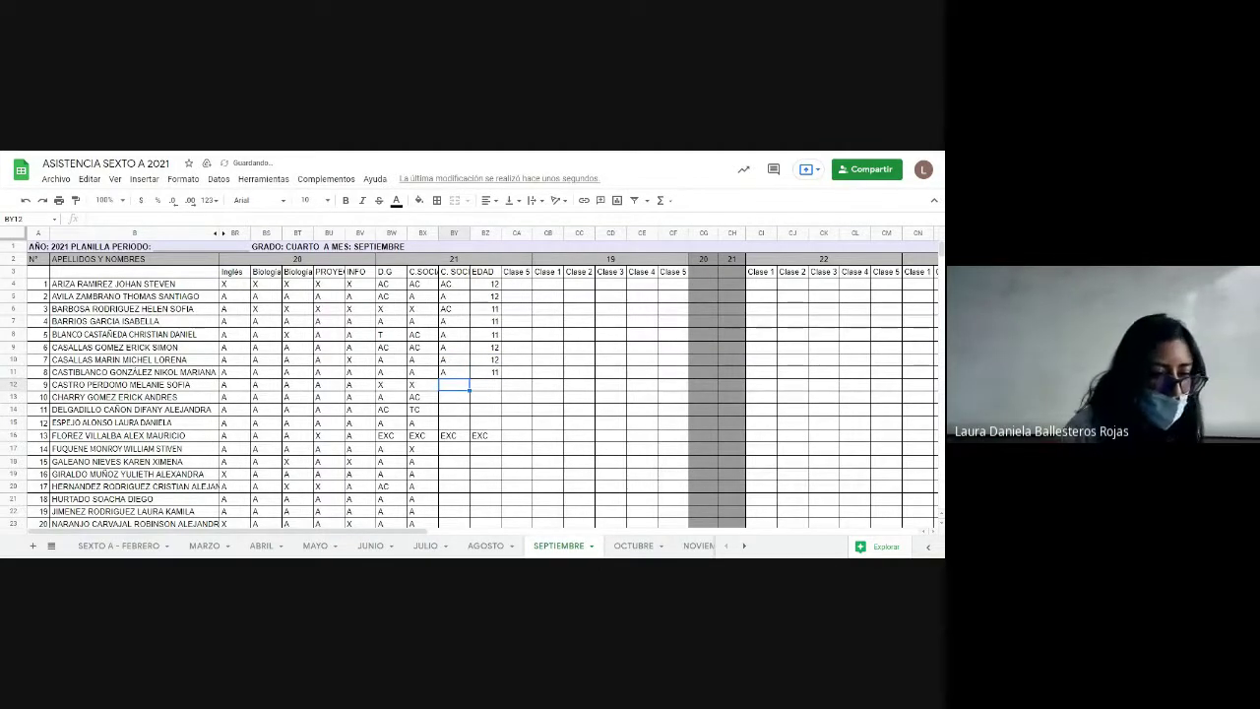
Step: Mark X in the C. SOCIALES column for the ninth and tenth students, leaving their EDAD cells blank
type("X")
key("Tab")
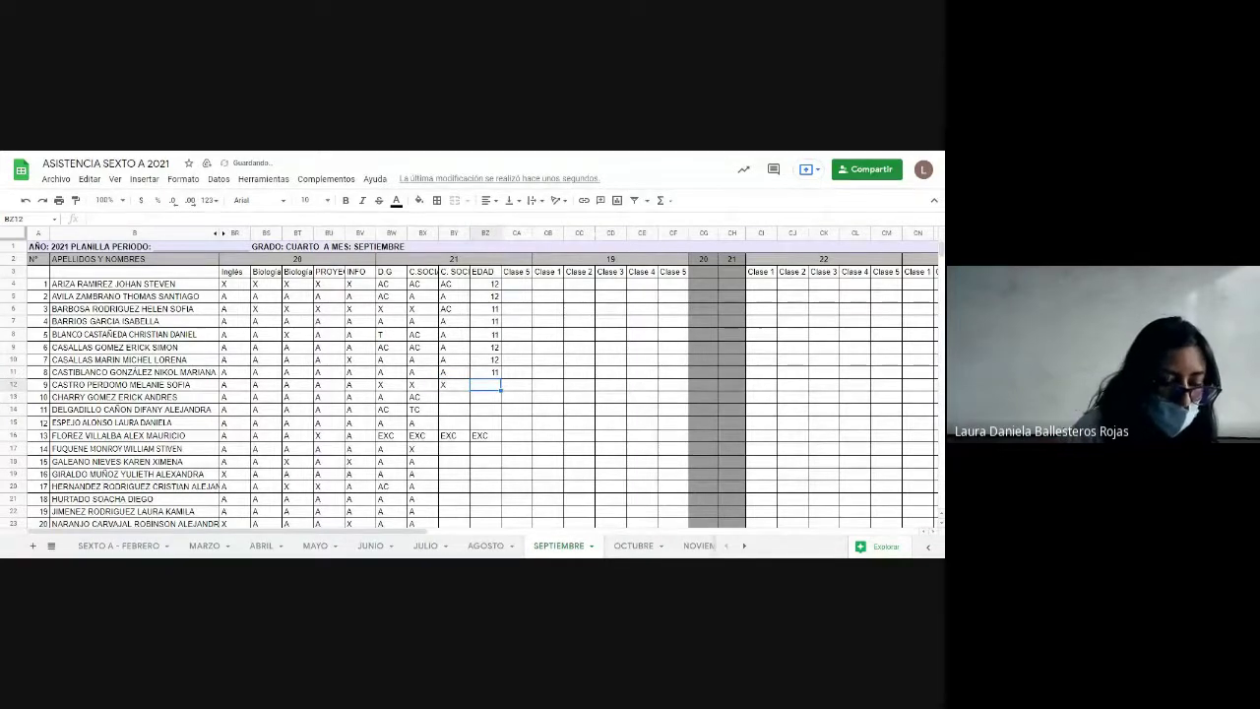
key("Return")
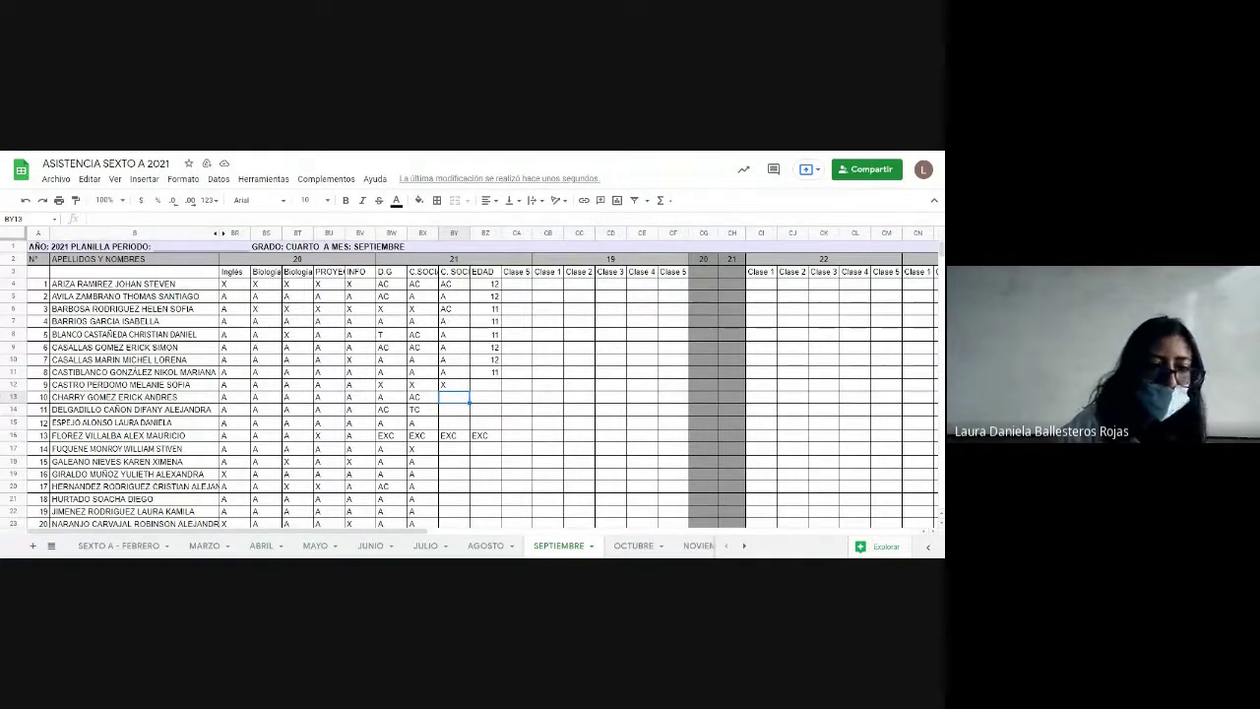
type("A")
key("BackSpace")
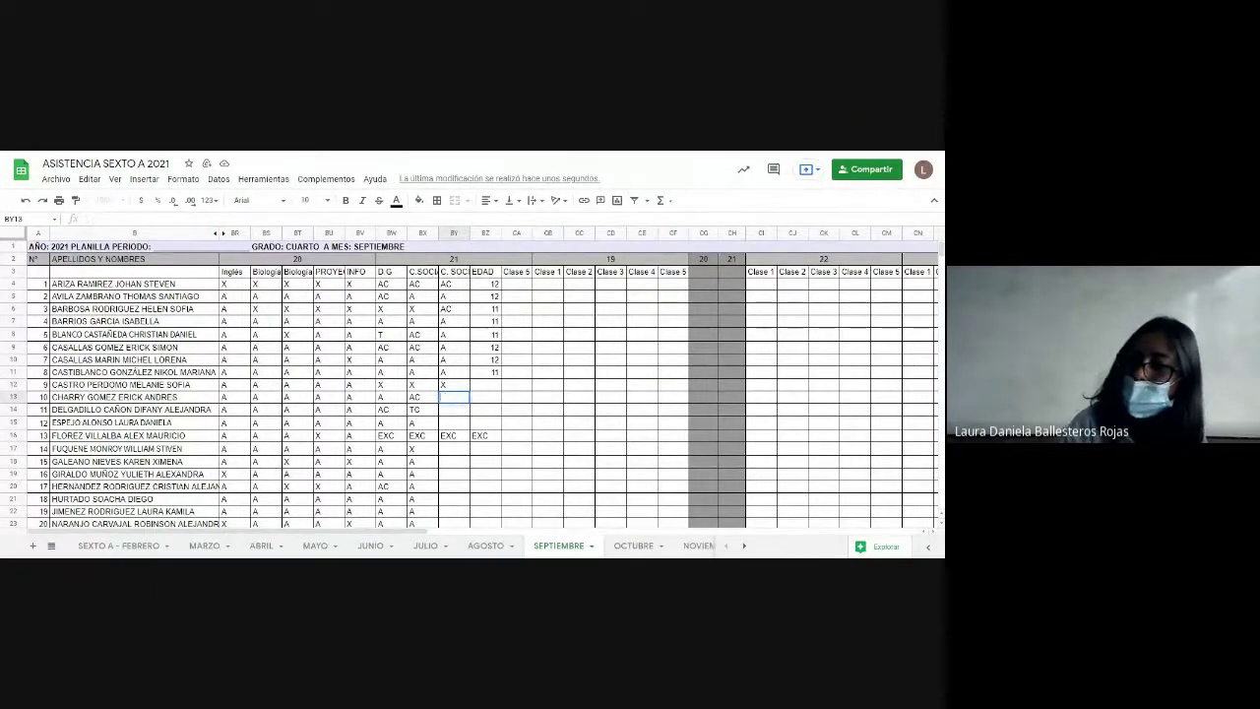
type("X")
key("Return")
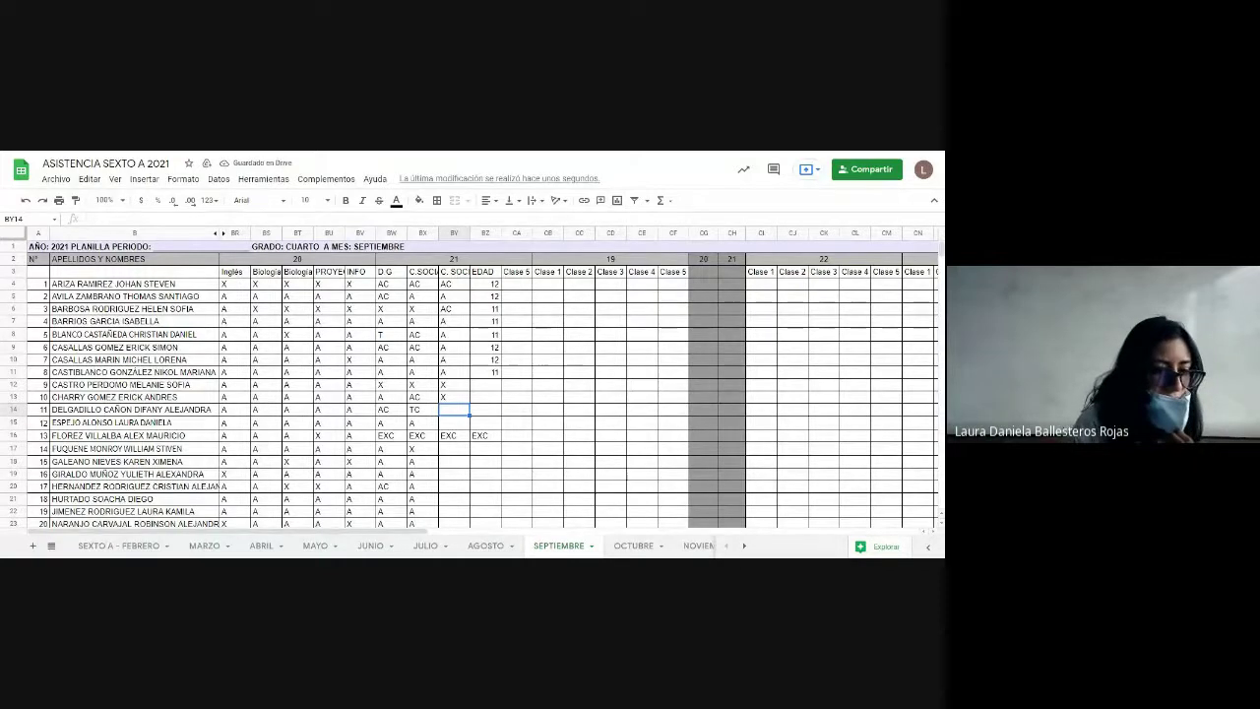
Step: Record A under C. SOCIALES and 12 under EDAD for student number 11
type("A")
key("Tab")
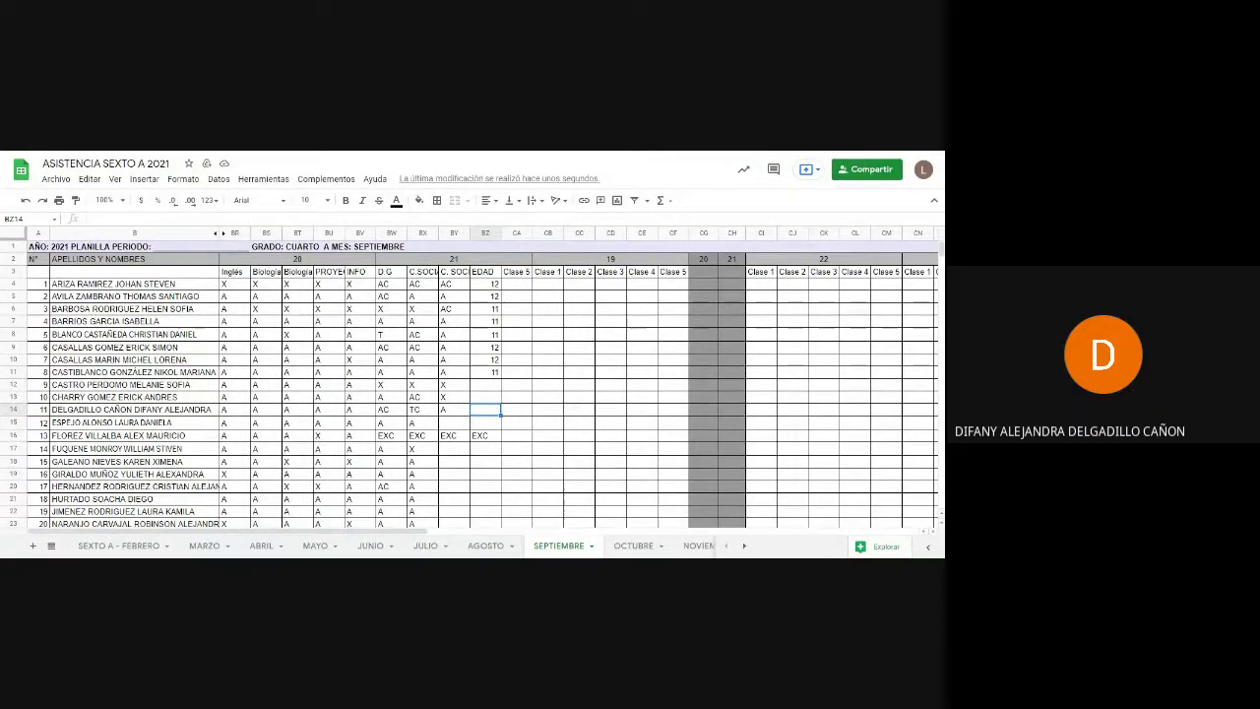
type("12")
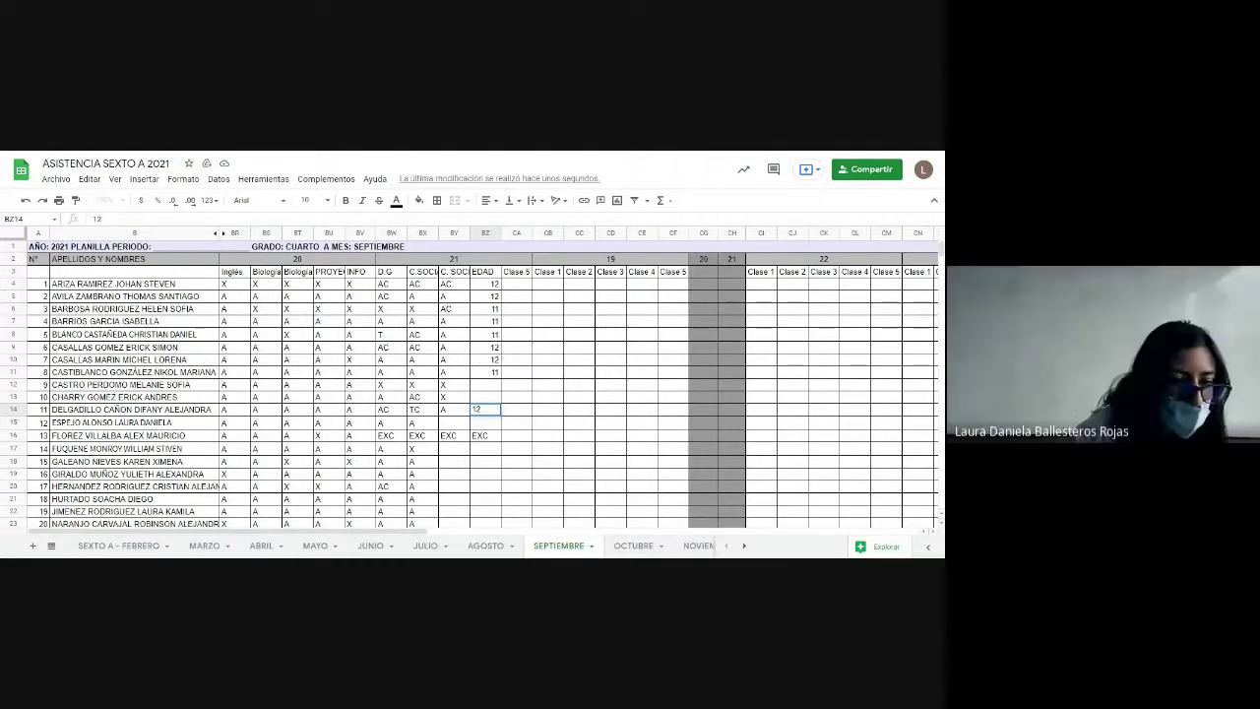
key("Return")
Step: Record A under C. SOCIALES and 11 under EDAD for student number 12
left_click(454, 422)
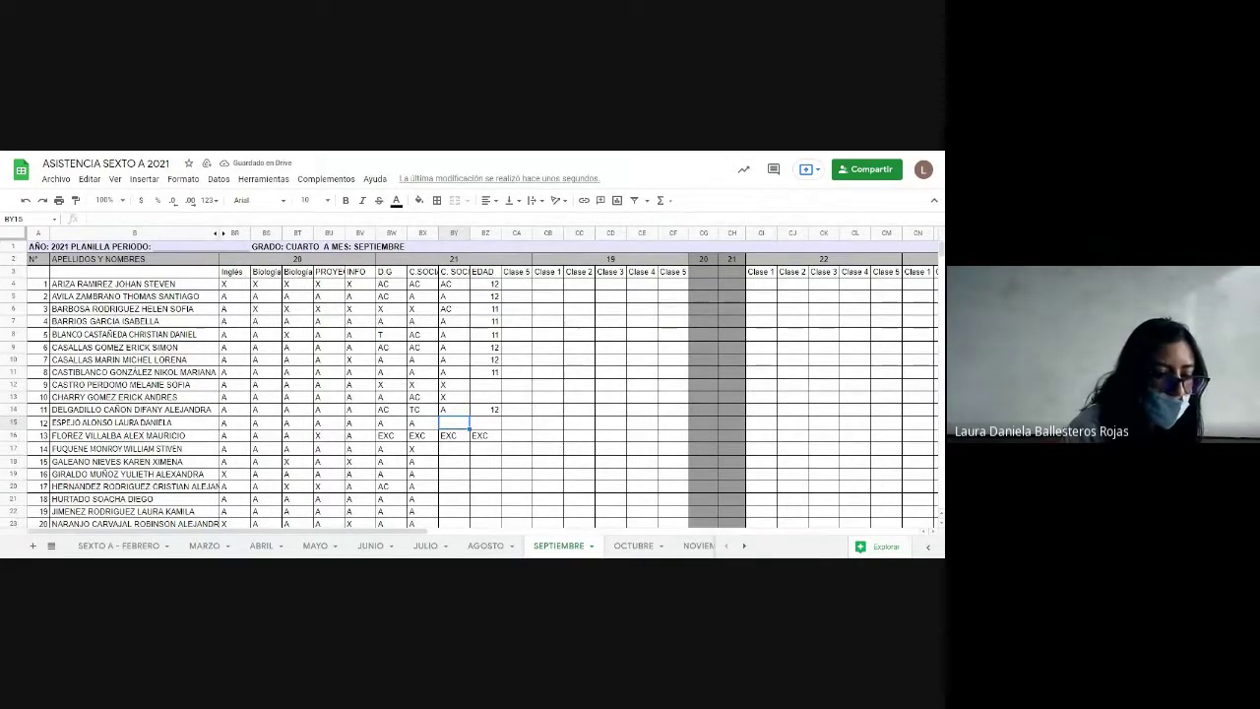
type("A")
key("Tab")
type("122")
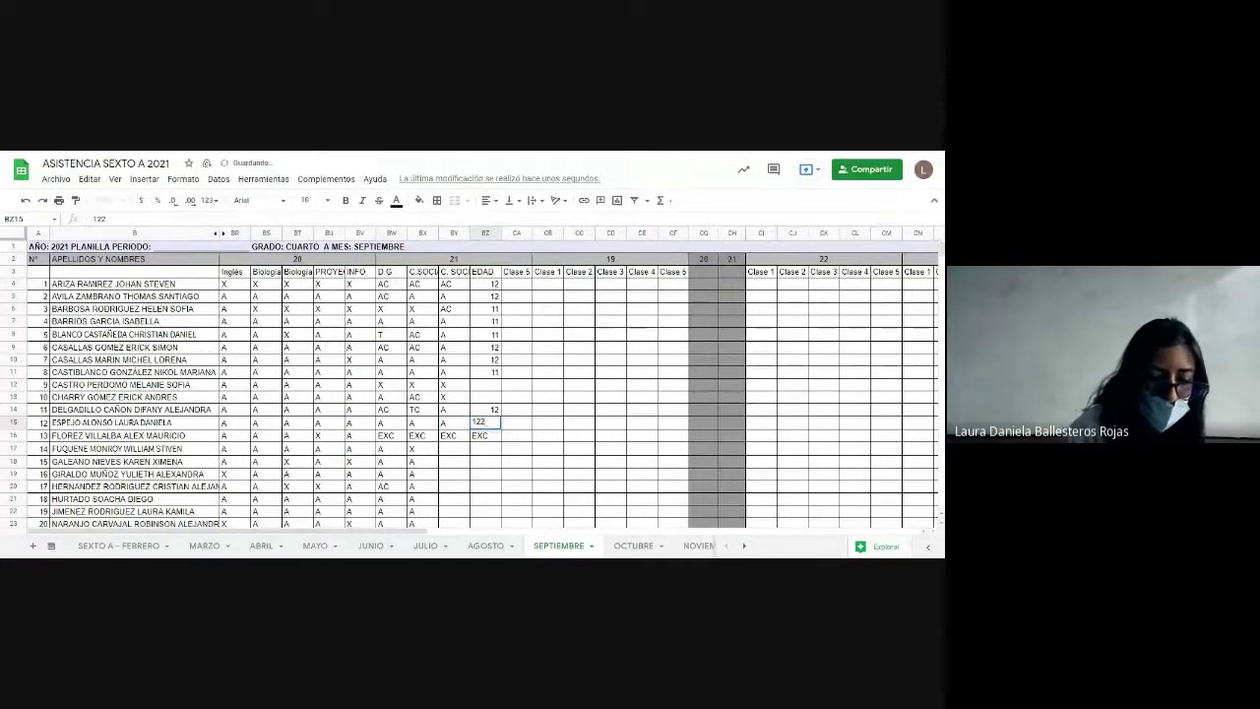
type("11")
key("Return")
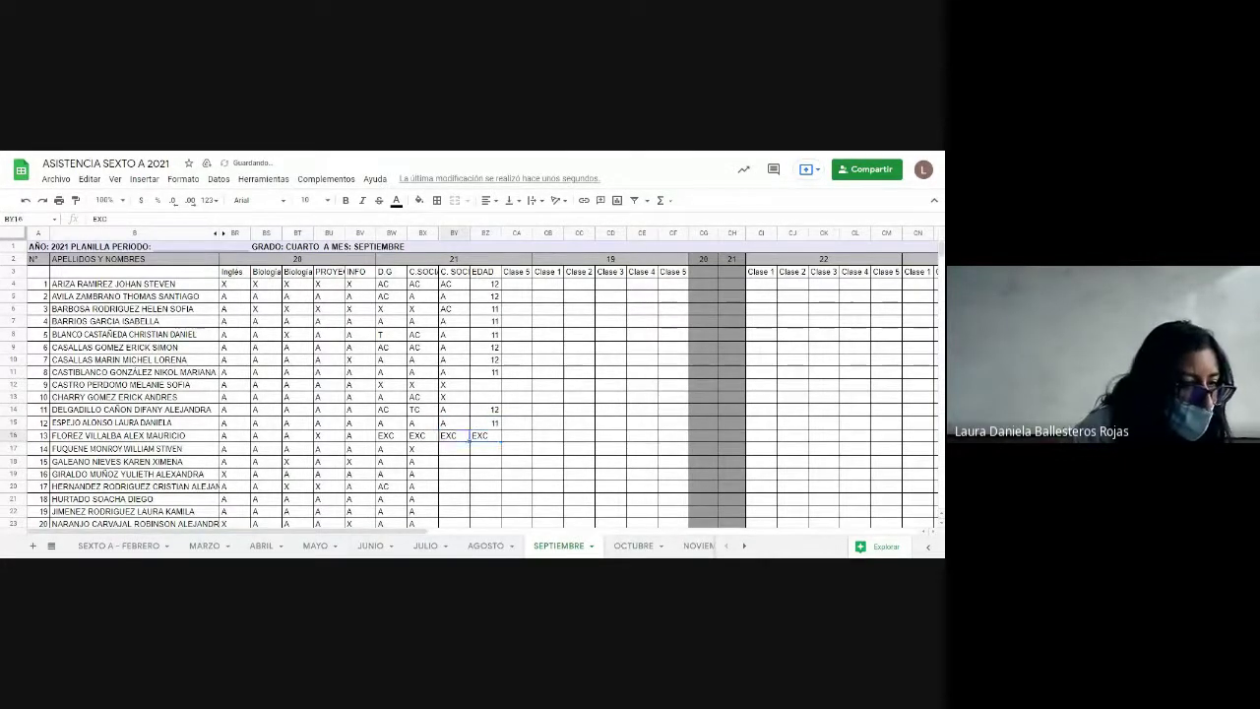
Step: Mark student number 14 with X under C. SOCIALES, and record A and EDAD 12 for student number 15
key("Down")
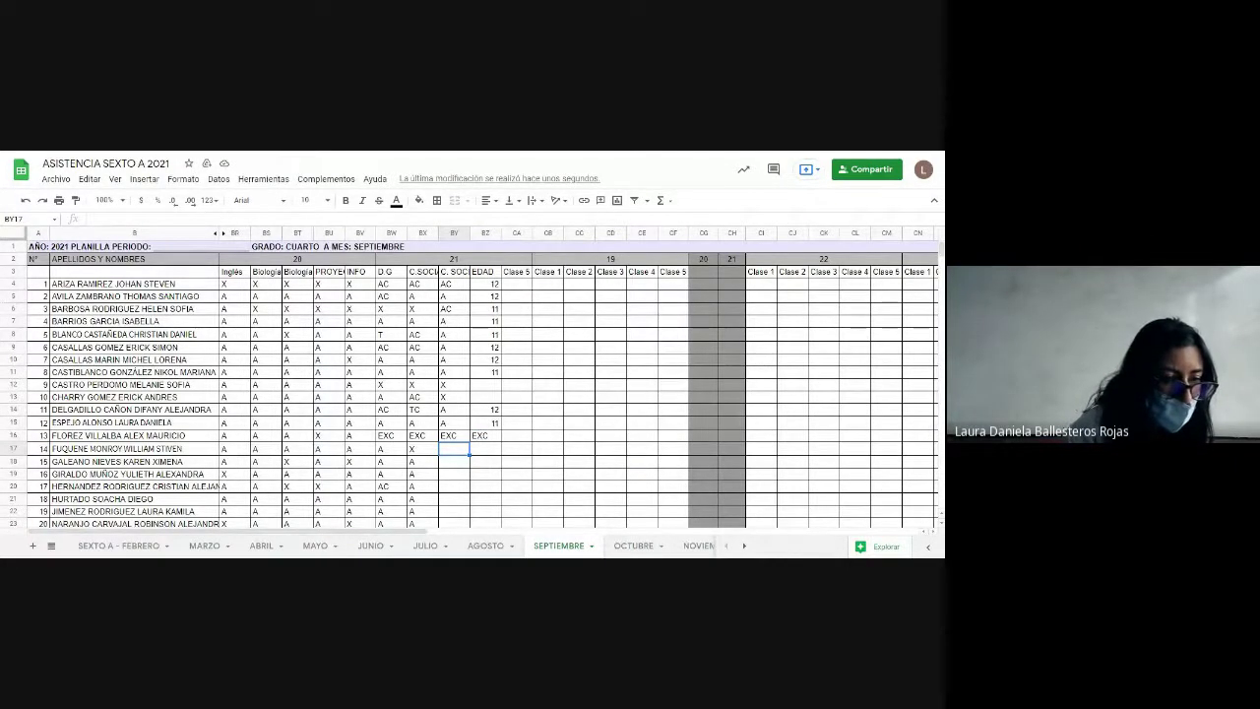
type("X")
key("Return")
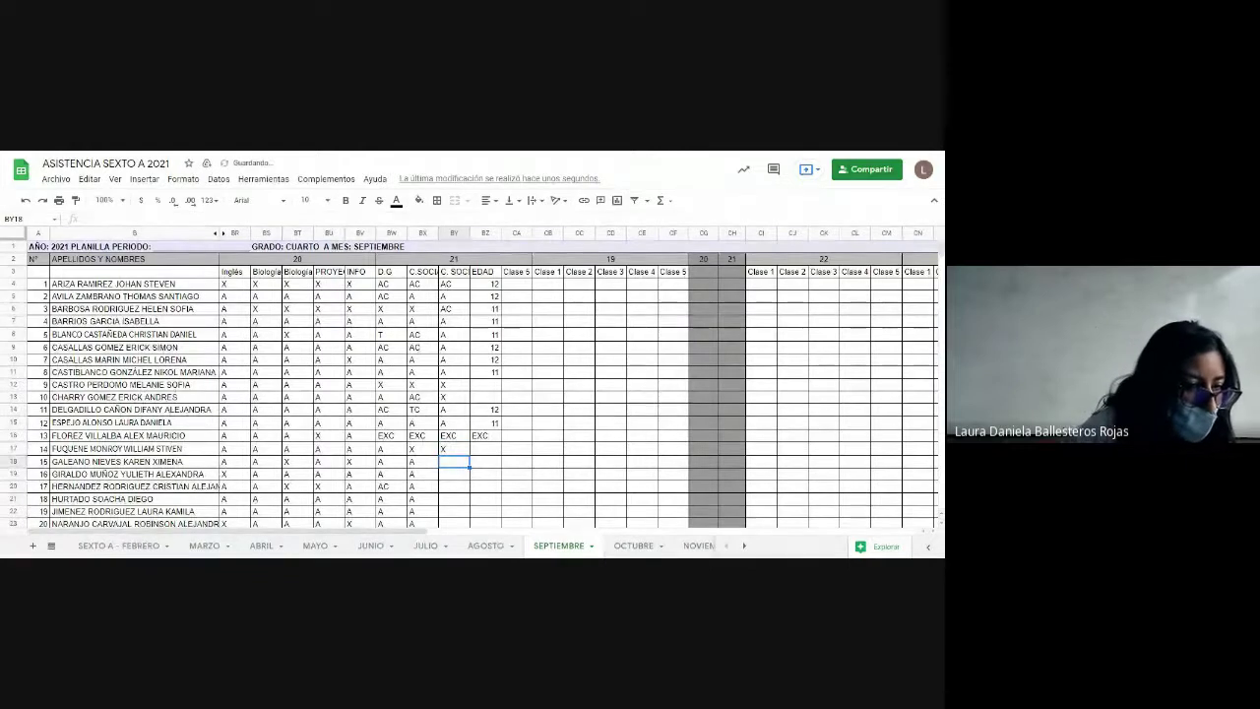
type("A")
key("Tab")
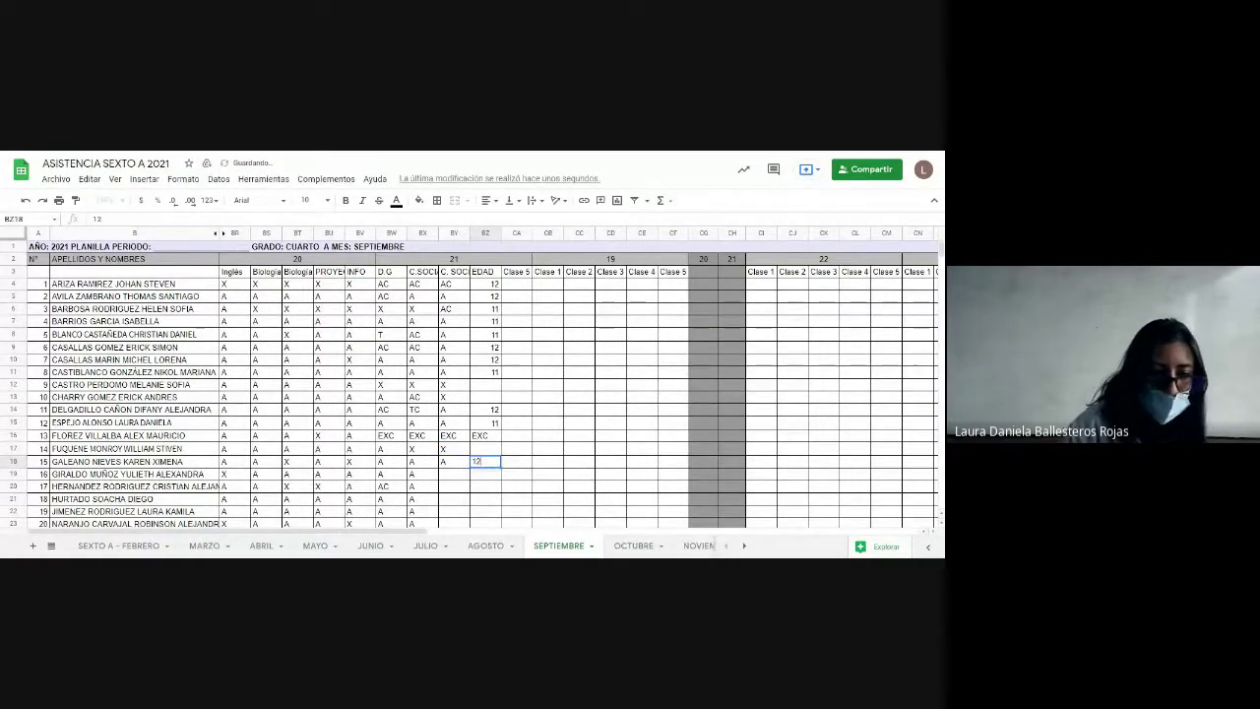
type("12")
key("Return")
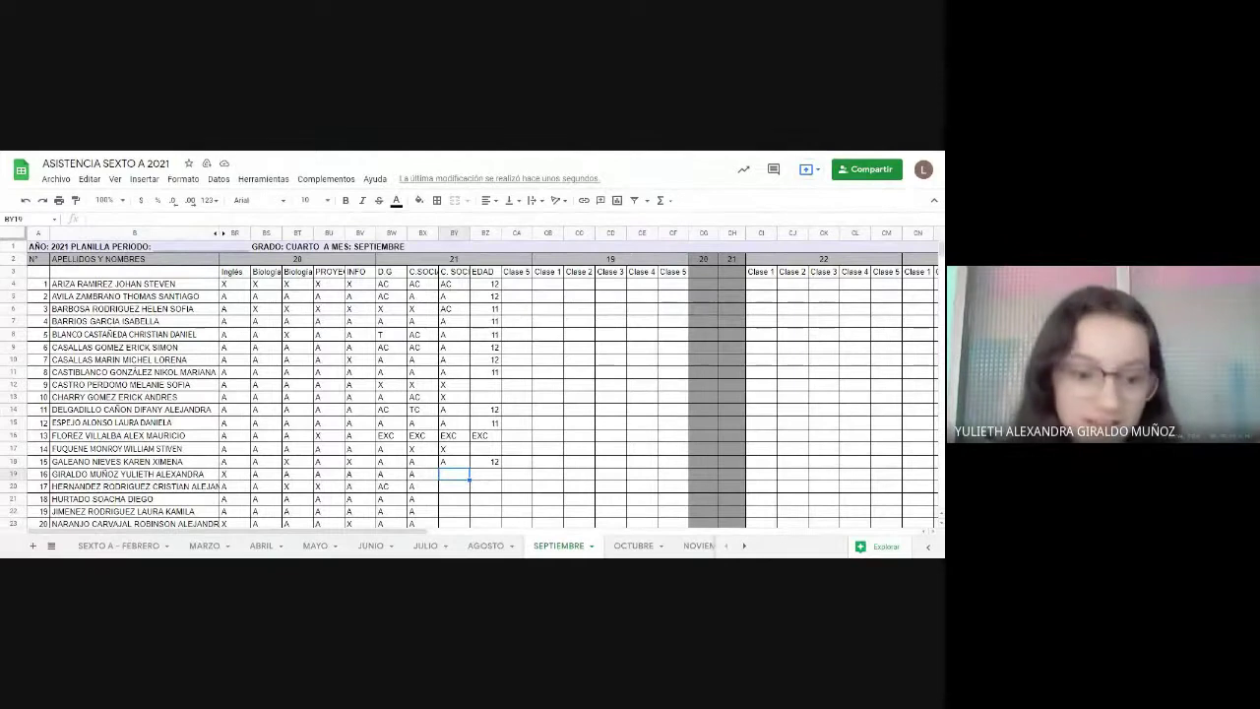
Step: Enter 11 under EDAD and A under C. SOCIALES for student number 16
left_click(485, 474)
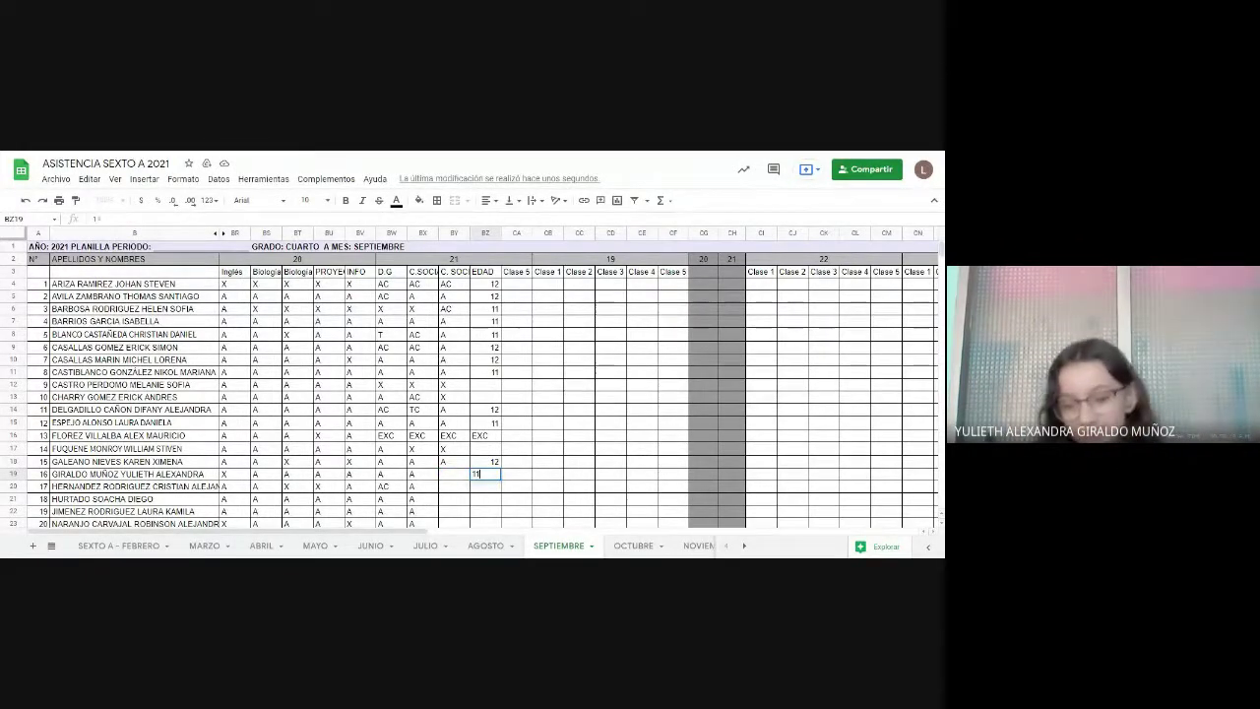
type("11")
key("Return")
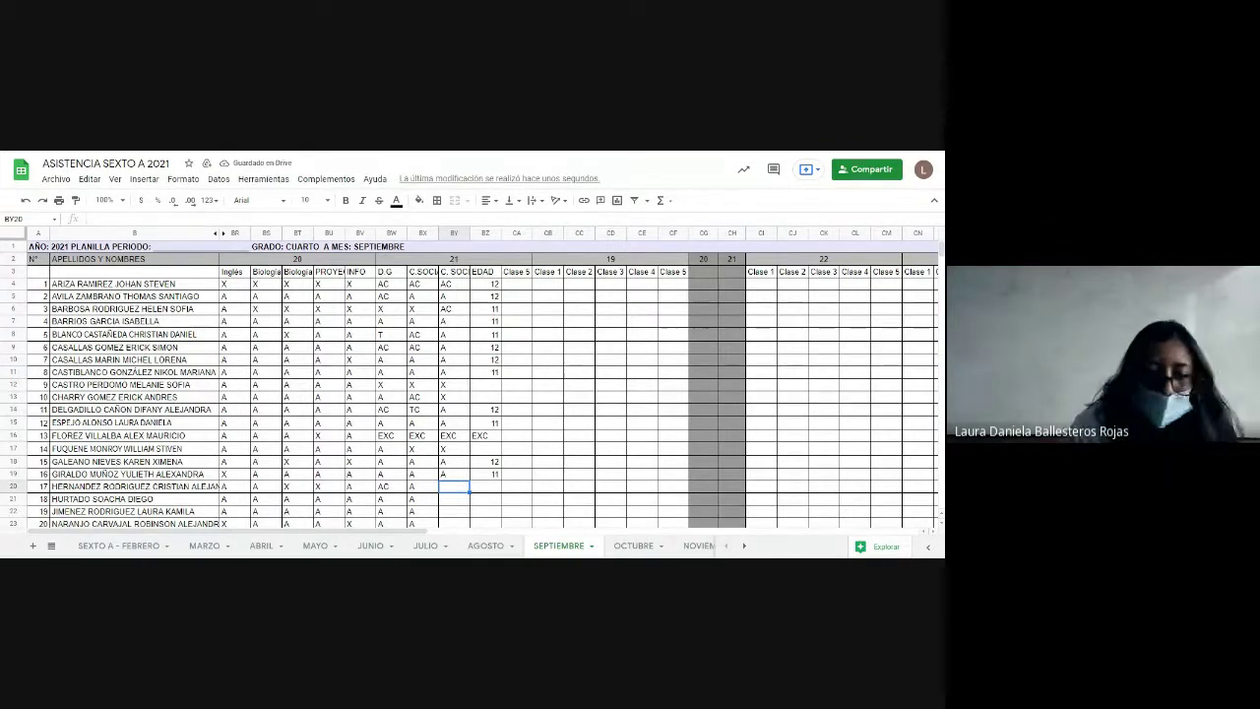
Step: Record A under C. SOCIALES and 12 under EDAD for students number 17 and 18
type("A")
key("Tab")
type("12")
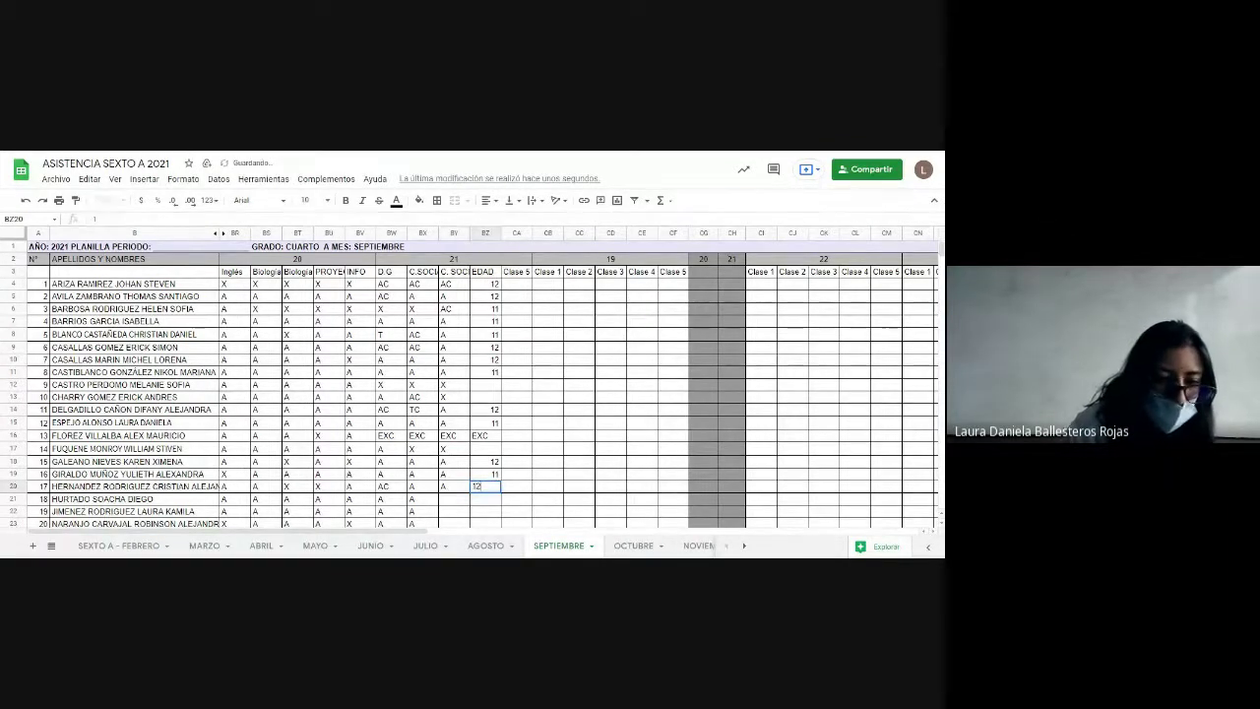
key("Return")
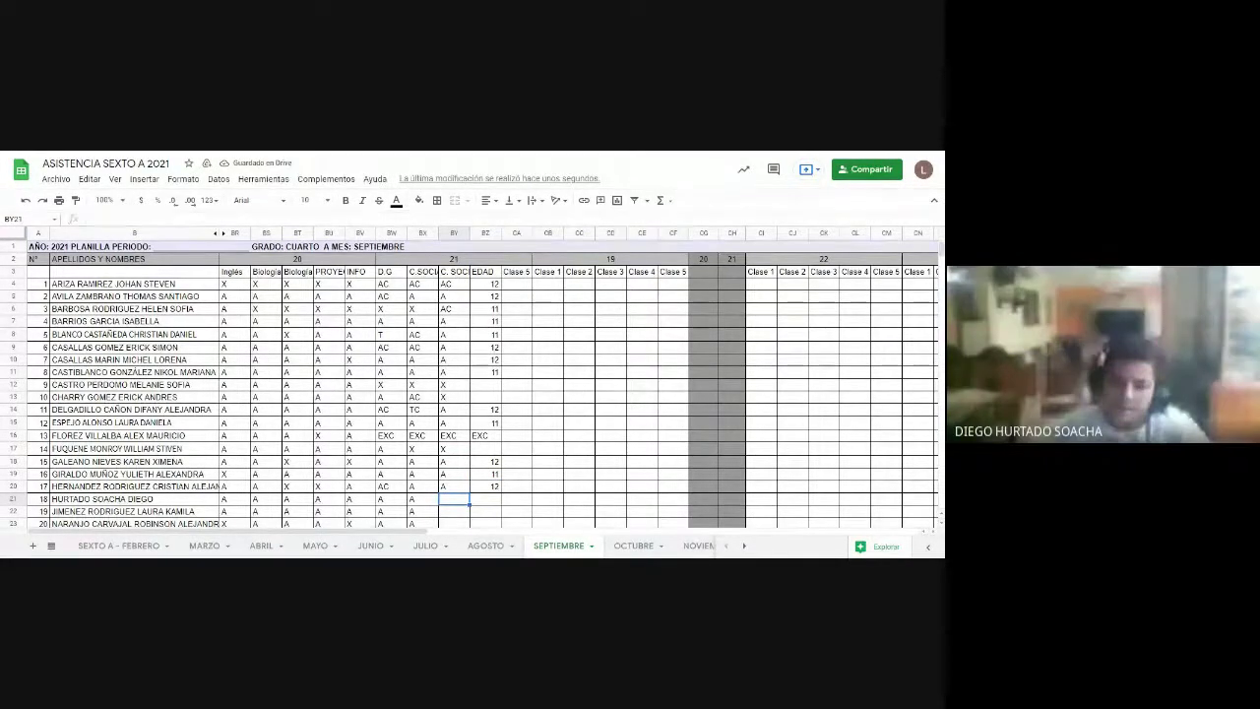
type("A")
key("Return")
left_click(486, 499)
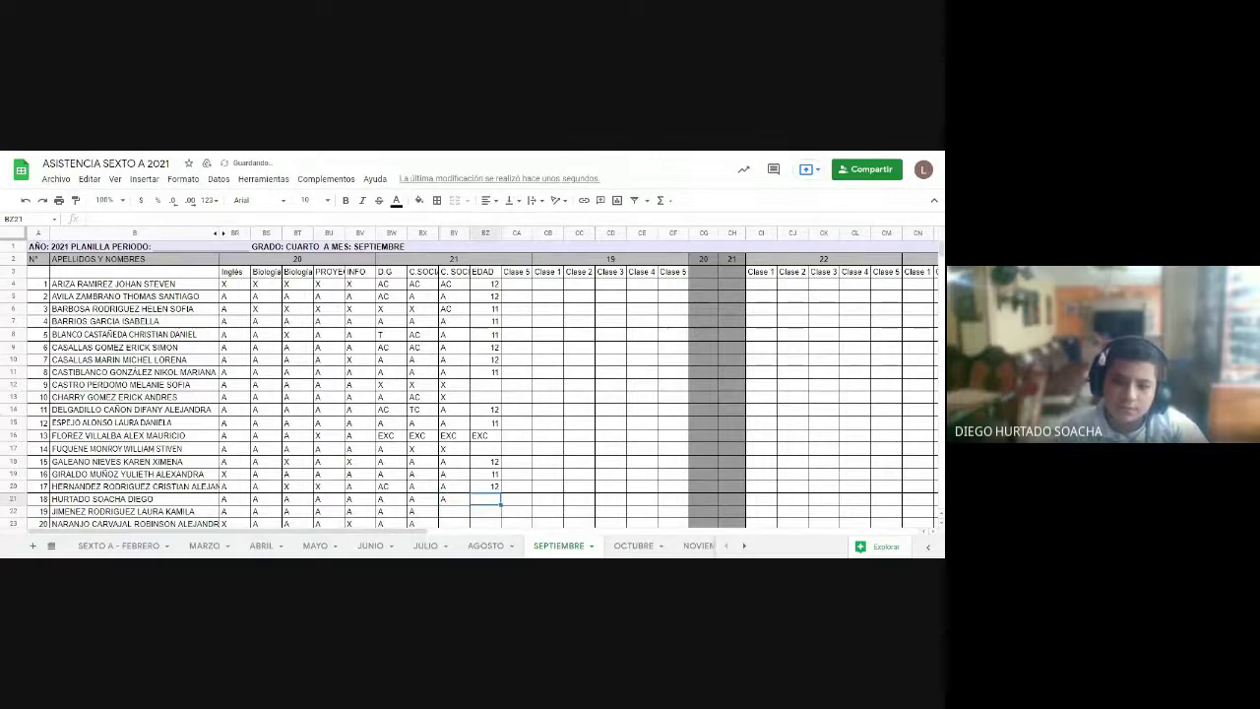
type("12")
Step: Record A under C. SOCIALES and 11 under EDAD for student number 19
left_click(454, 511)
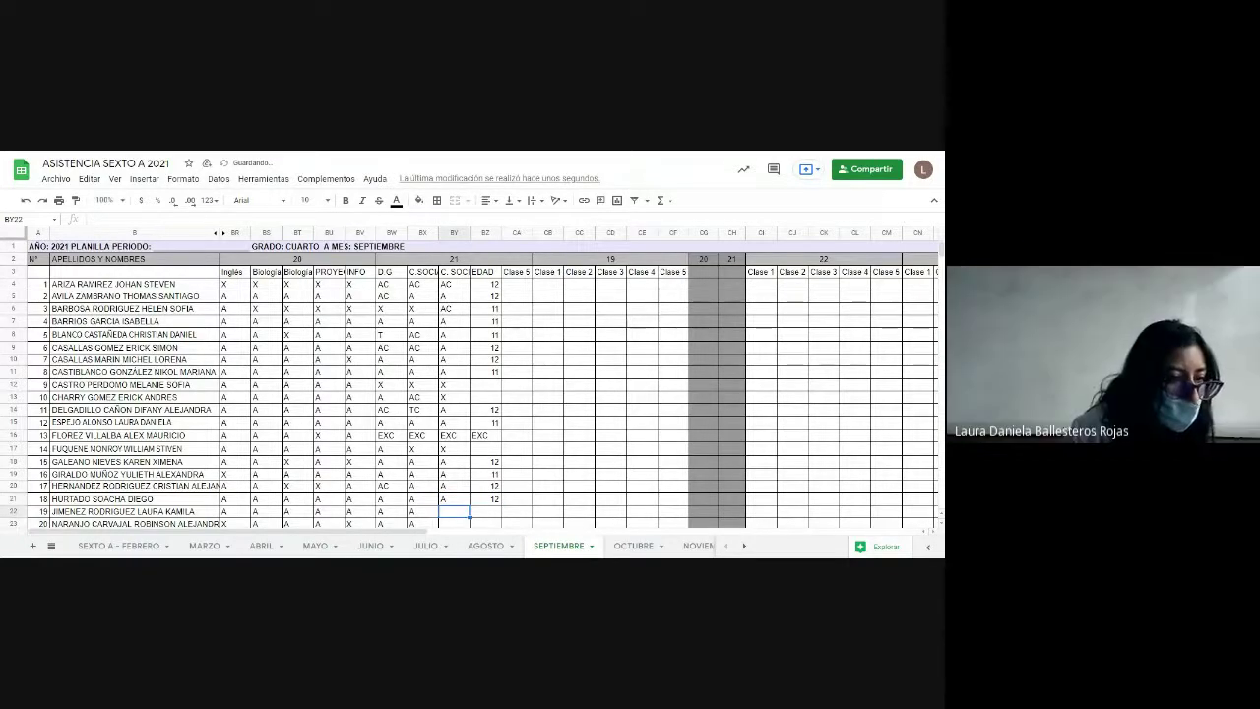
type("A")
left_click(485, 511)
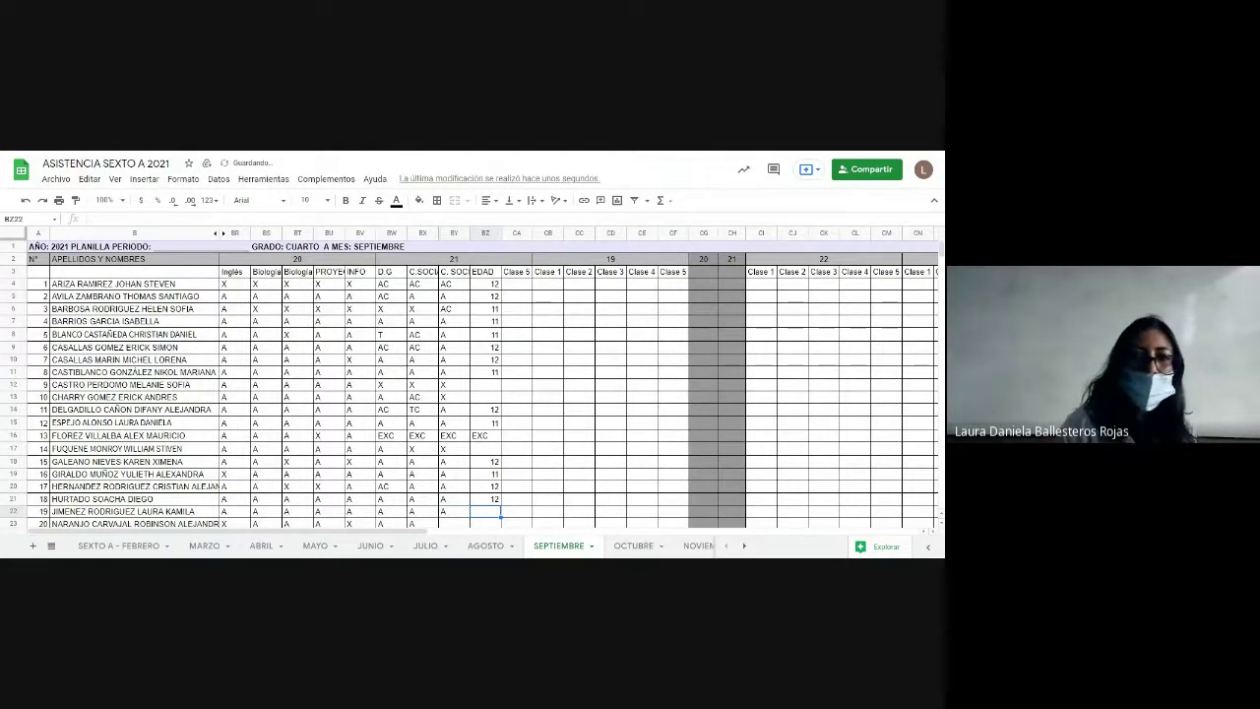
type("11")
Step: Mark student number 20 with X in the C. SOCIALES column, leaving EDAD blank
left_click(454, 524)
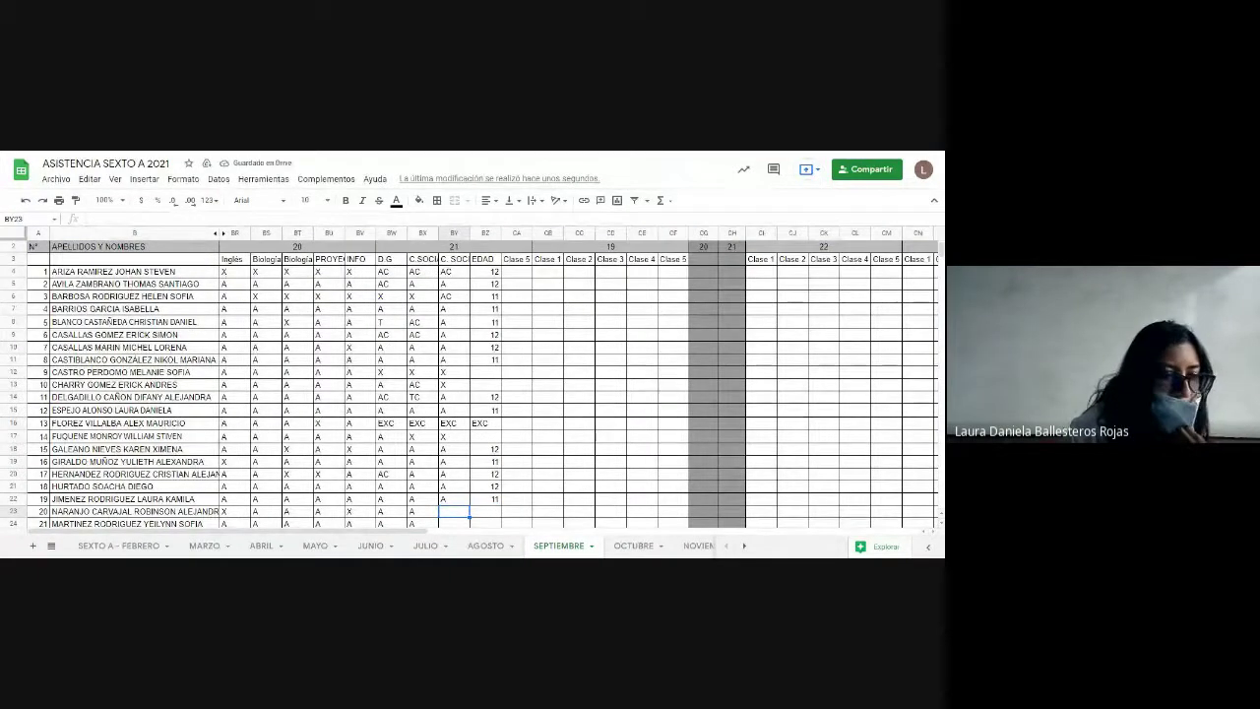
type("A")
left_click(485, 511)
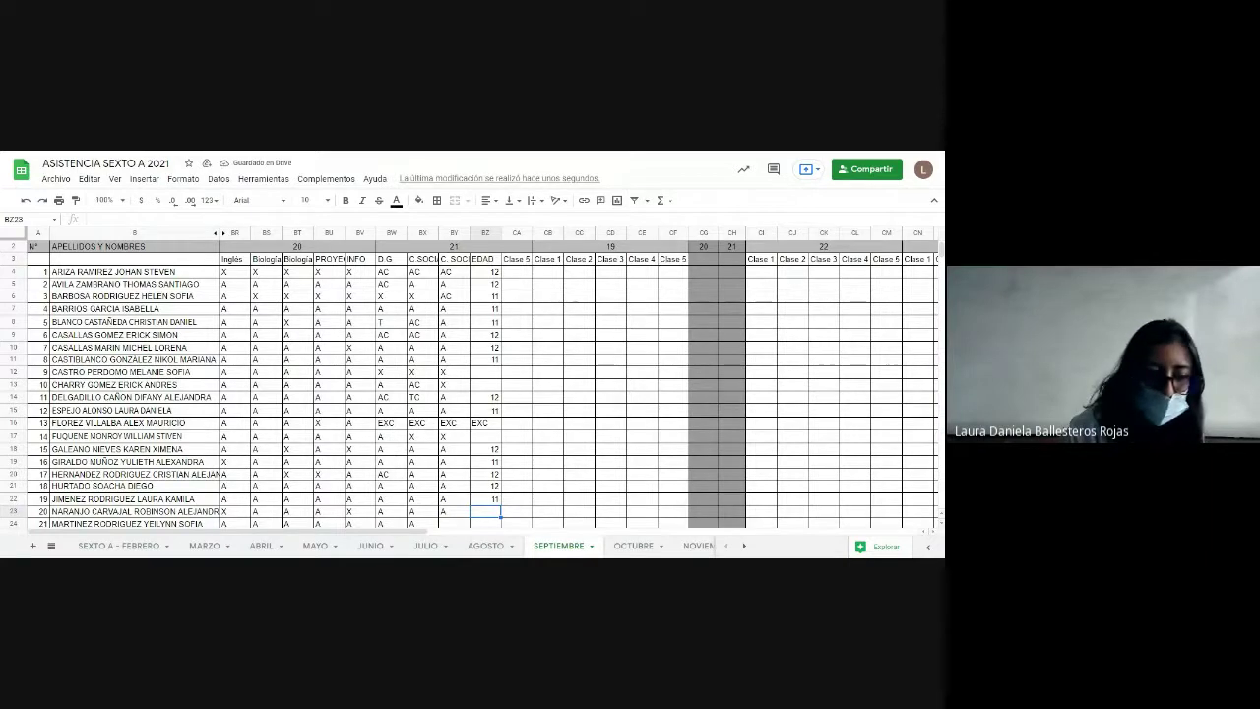
key("Left")
type("X")
key("Return")
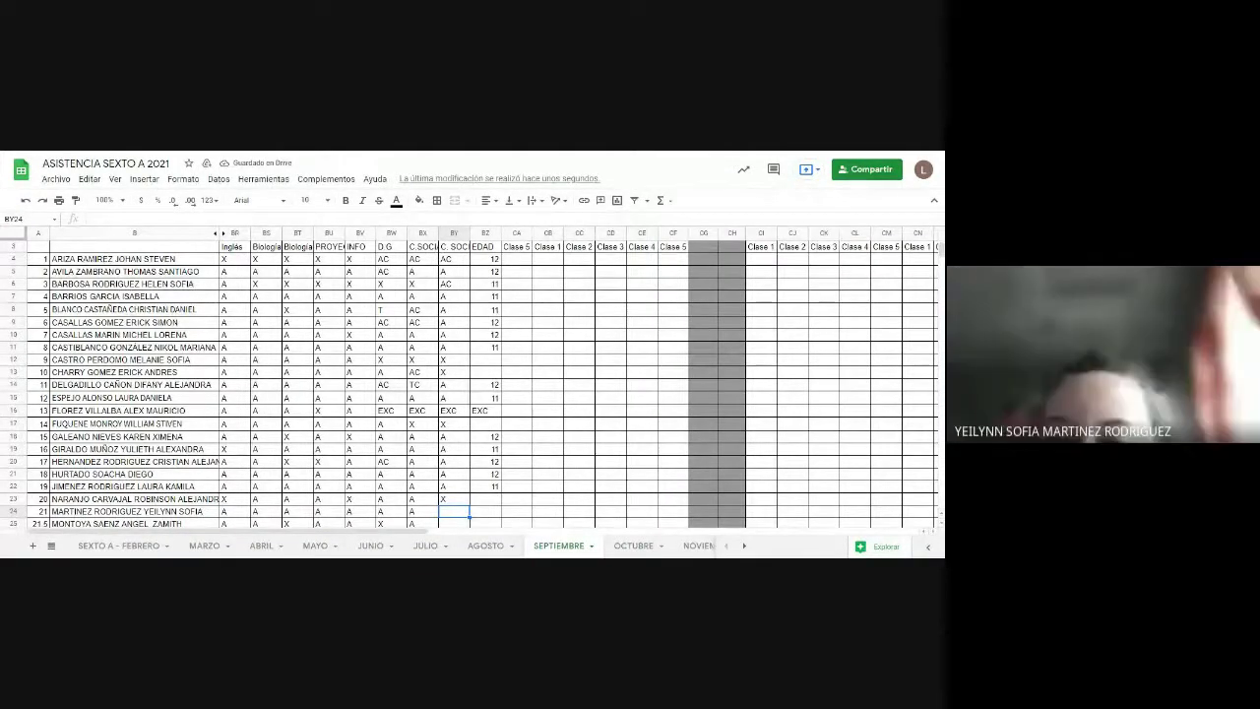
Step: Record A under C. SOCIALES and 11 under EDAD for student number 21
type("A")
key("Tab")
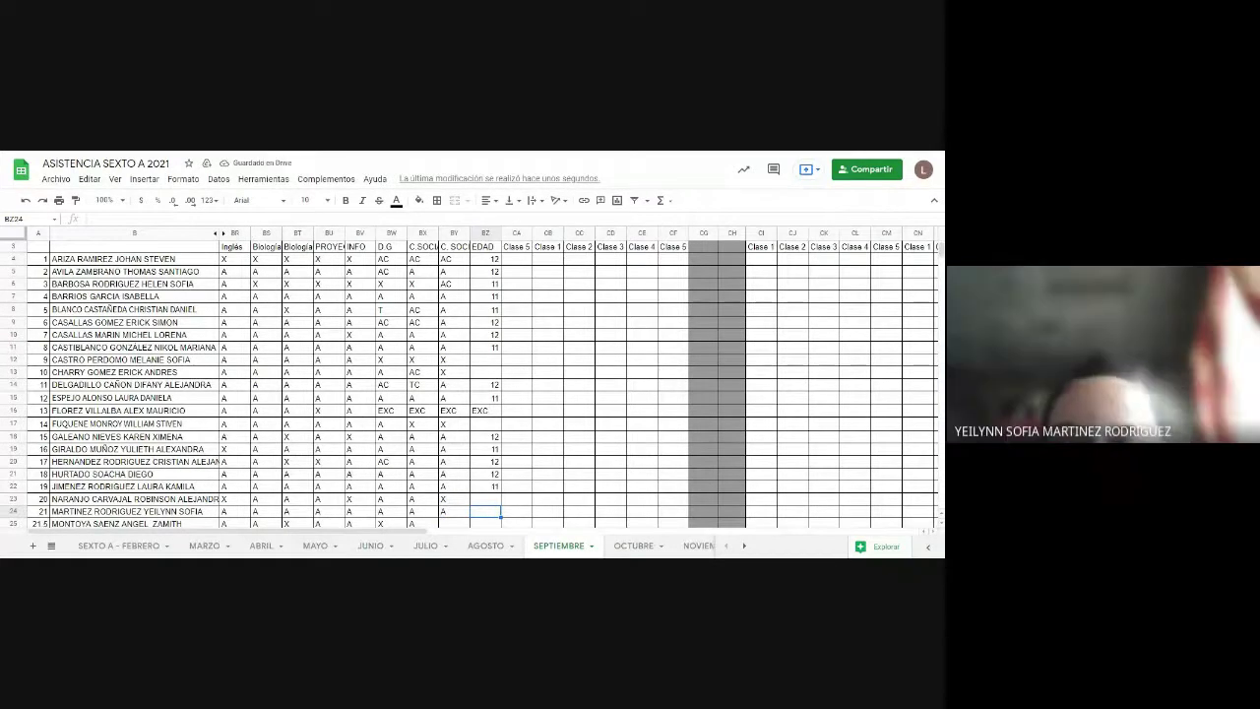
type("11")
key("Return")
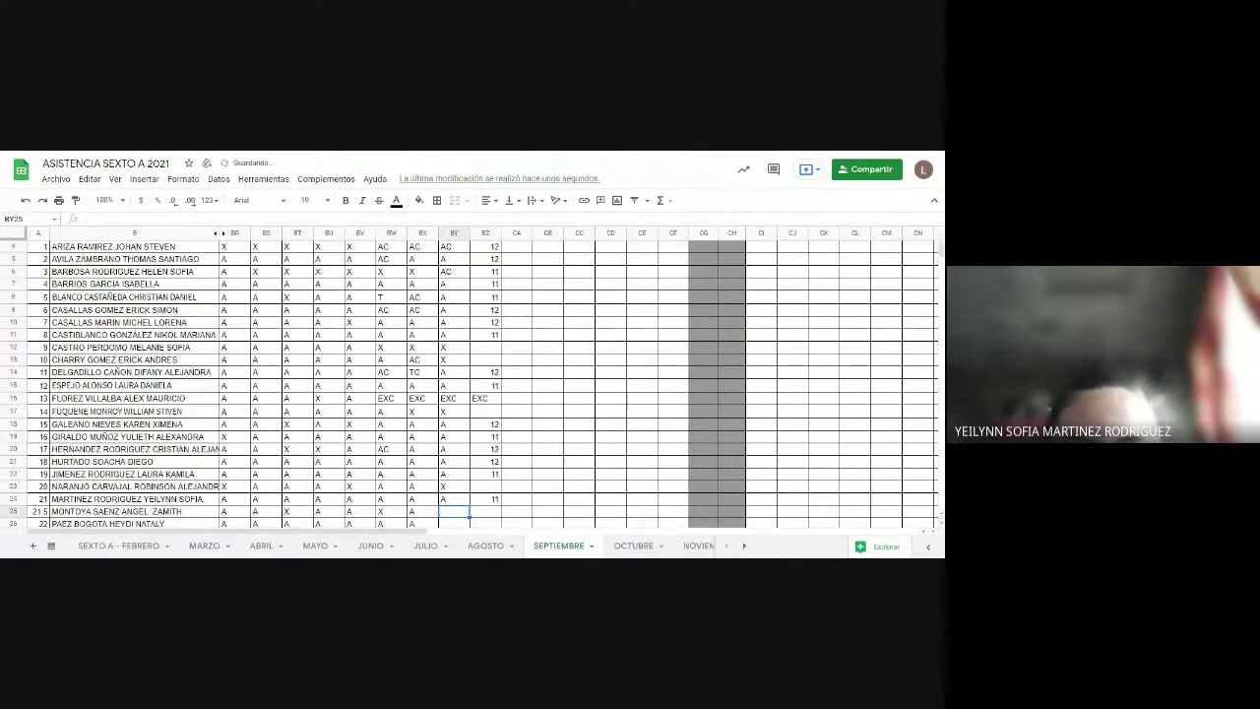
Step: Mark student number 21.5 with X in the C. SOCIALES column, leaving EDAD blank
type("A")
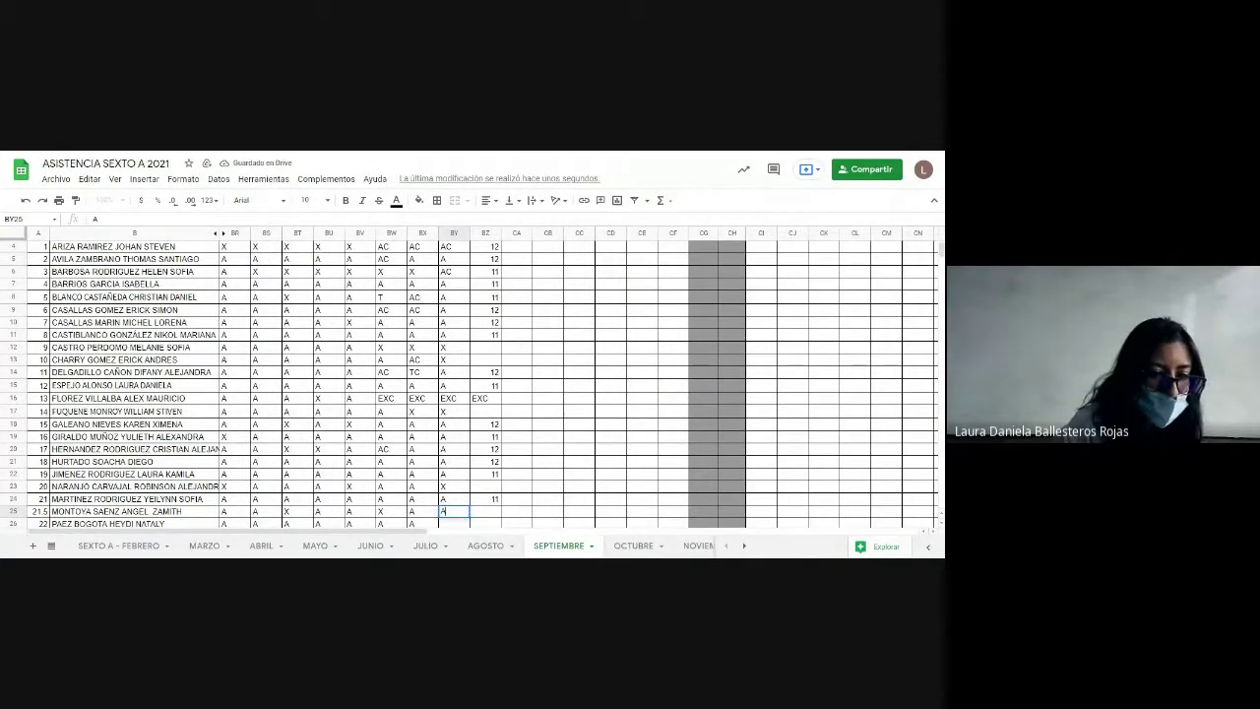
key("Tab")
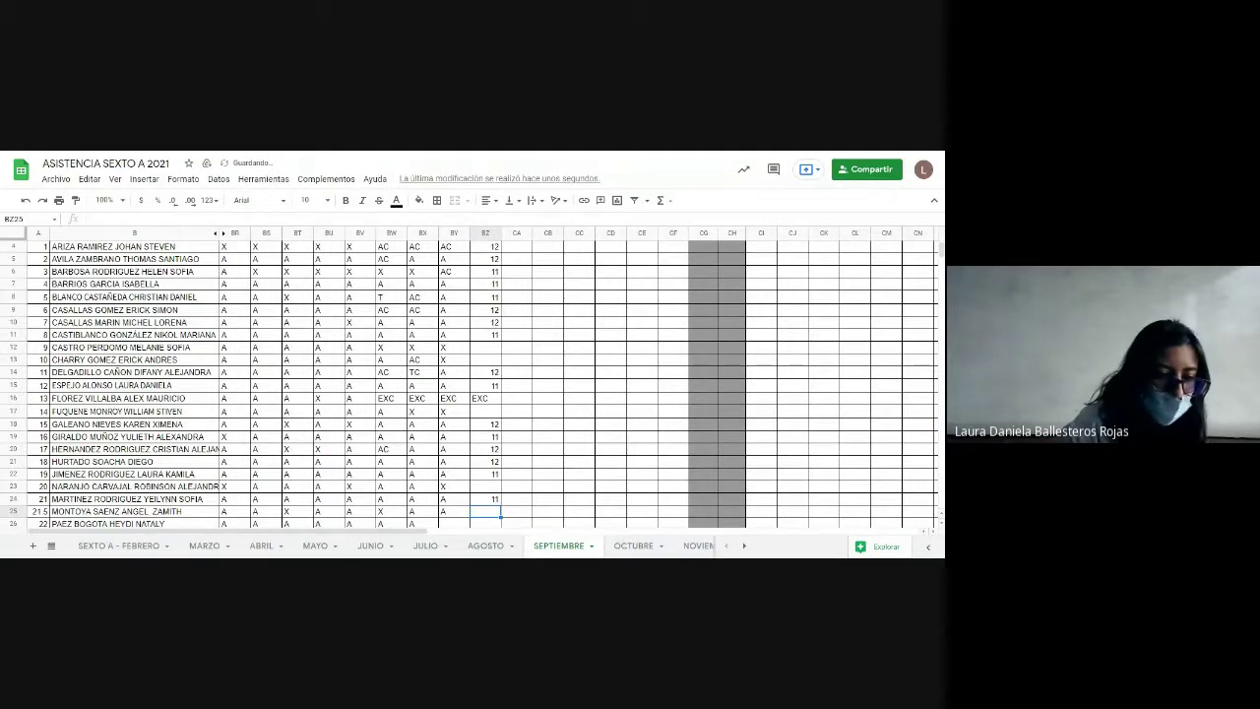
key("Left")
type("X")
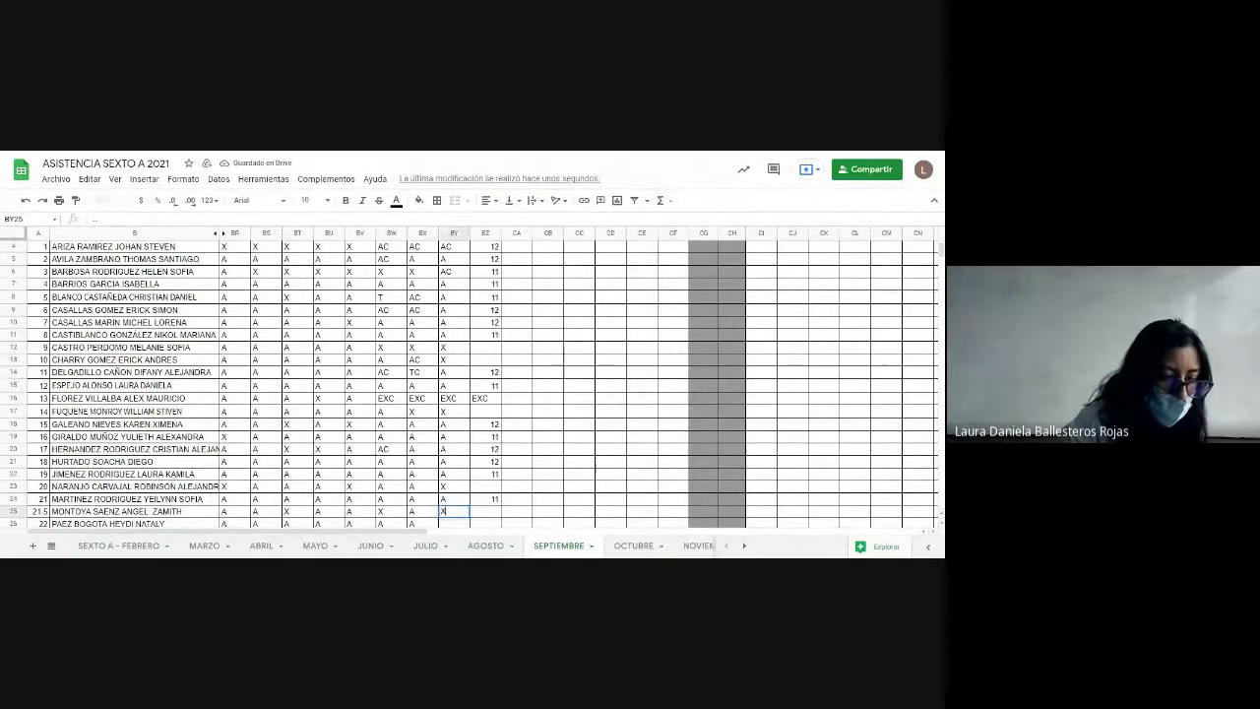
key("Return")
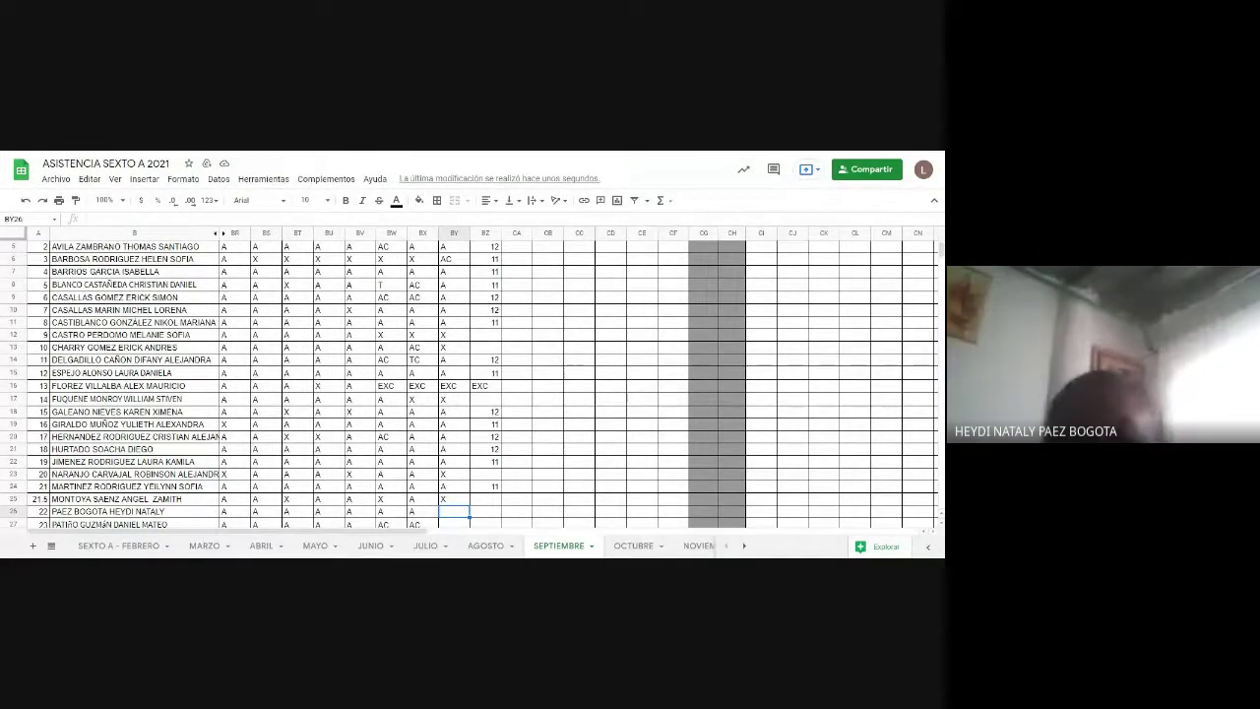
Step: Record A under C. SOCIALES and 11 under EDAD for students number 22, 23 and 24
type("A")
key("Tab")
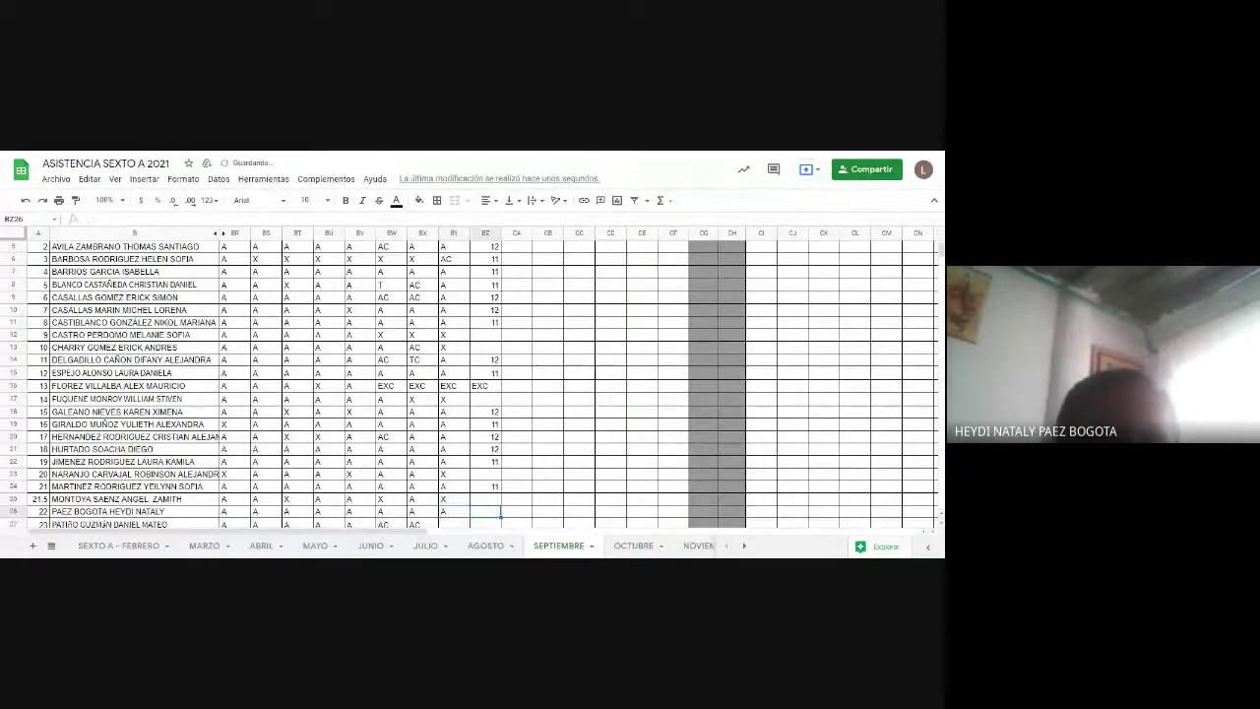
type("11")
key("Return")
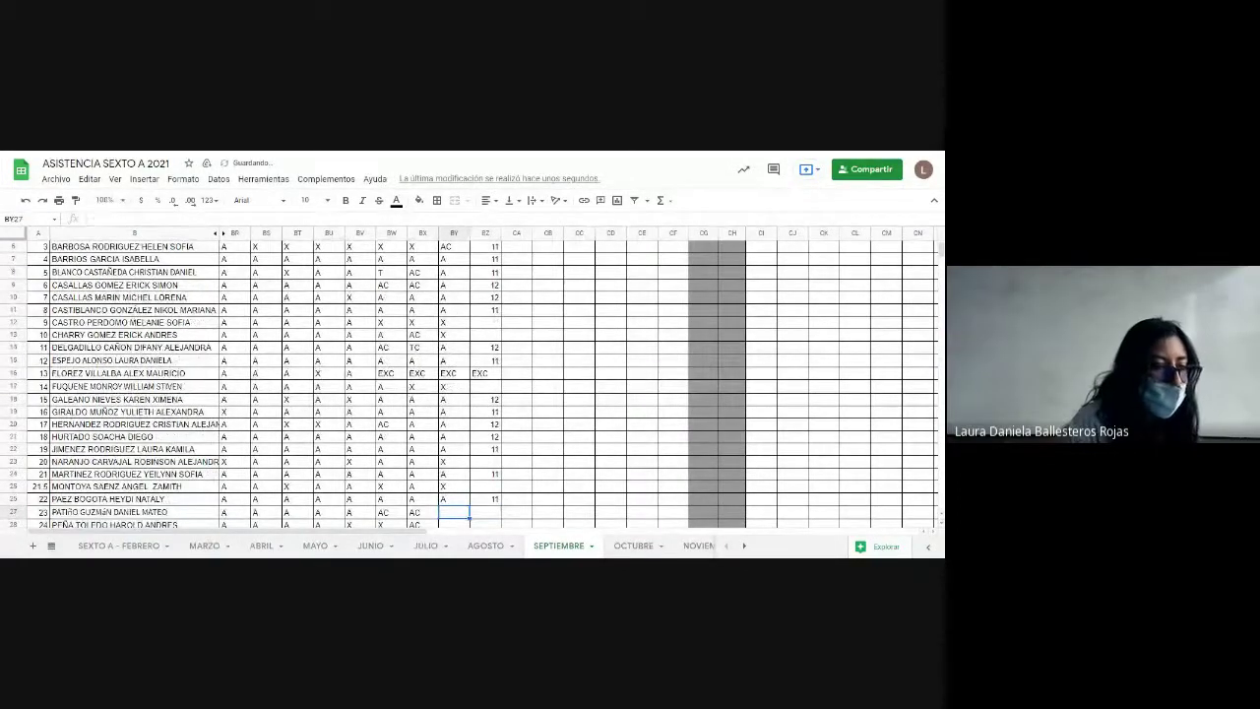
type("A")
key("Tab")
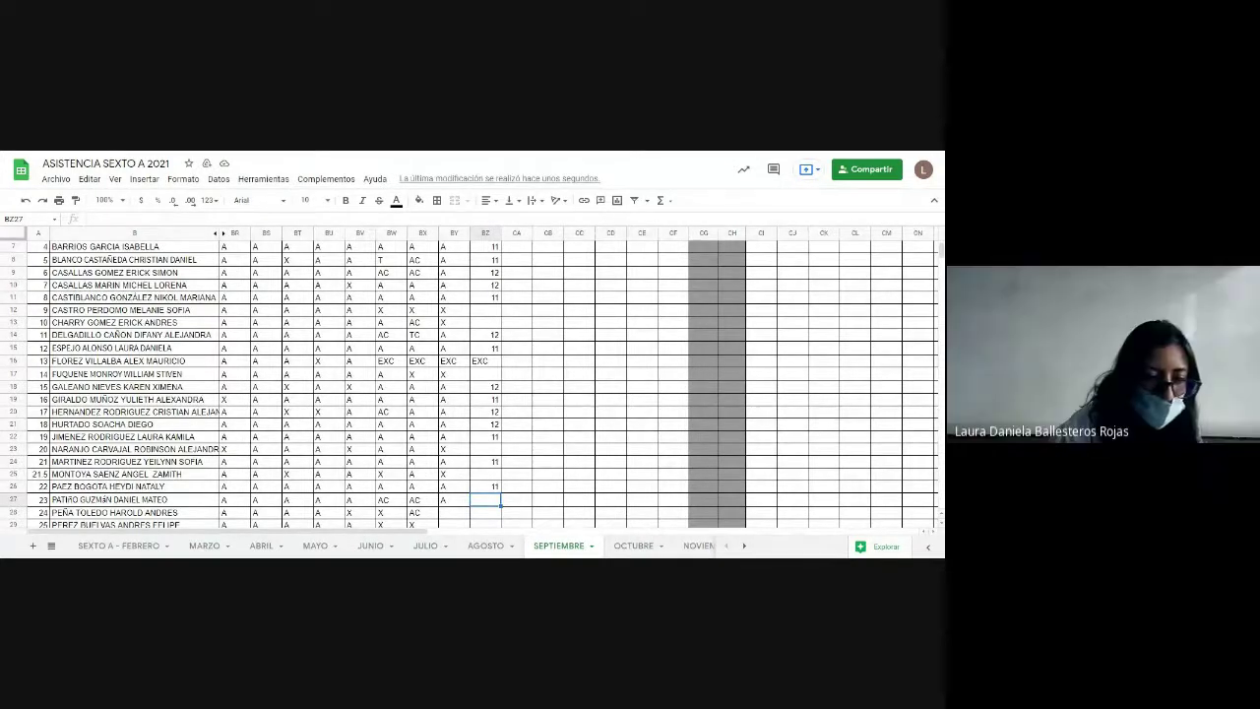
type("11")
key("Return")
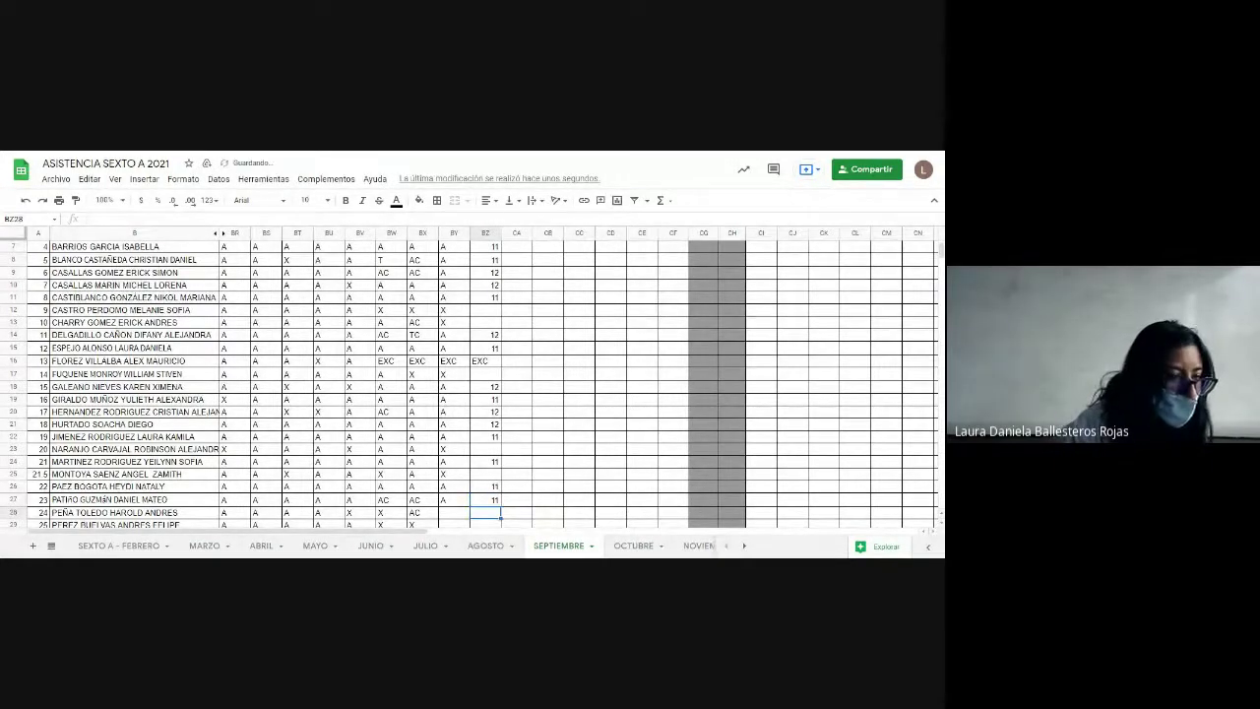
type("A")
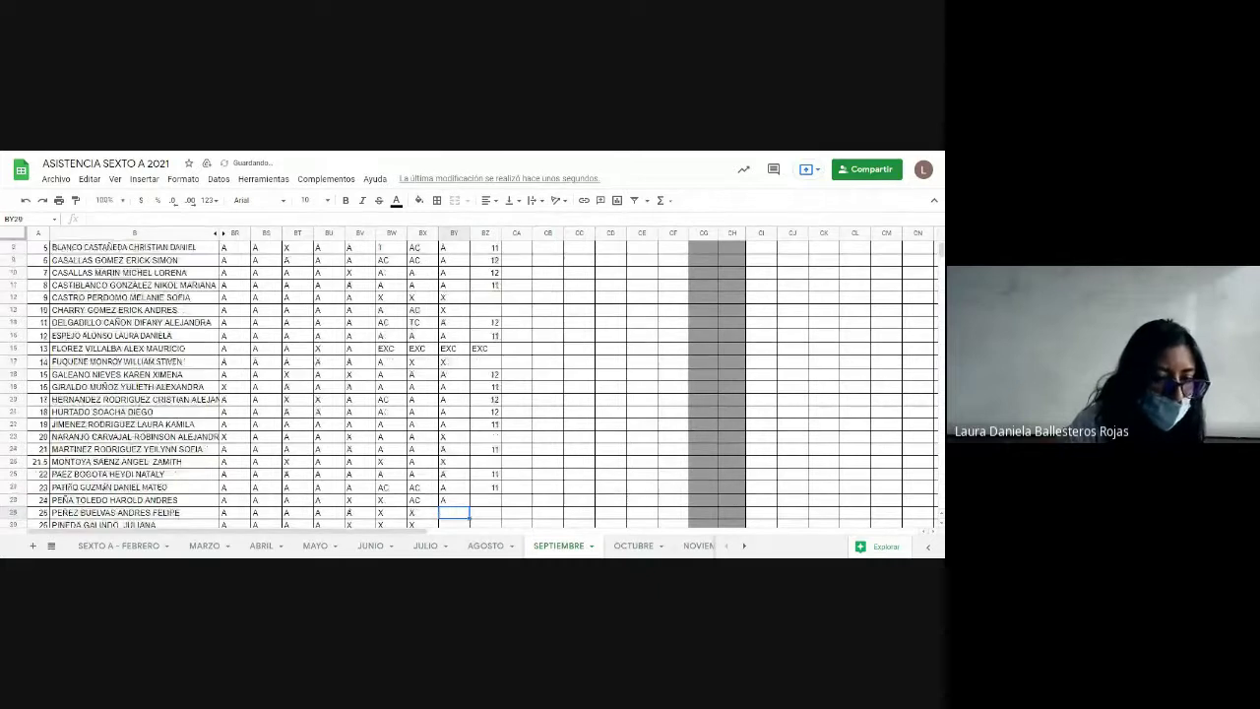
key("Tab")
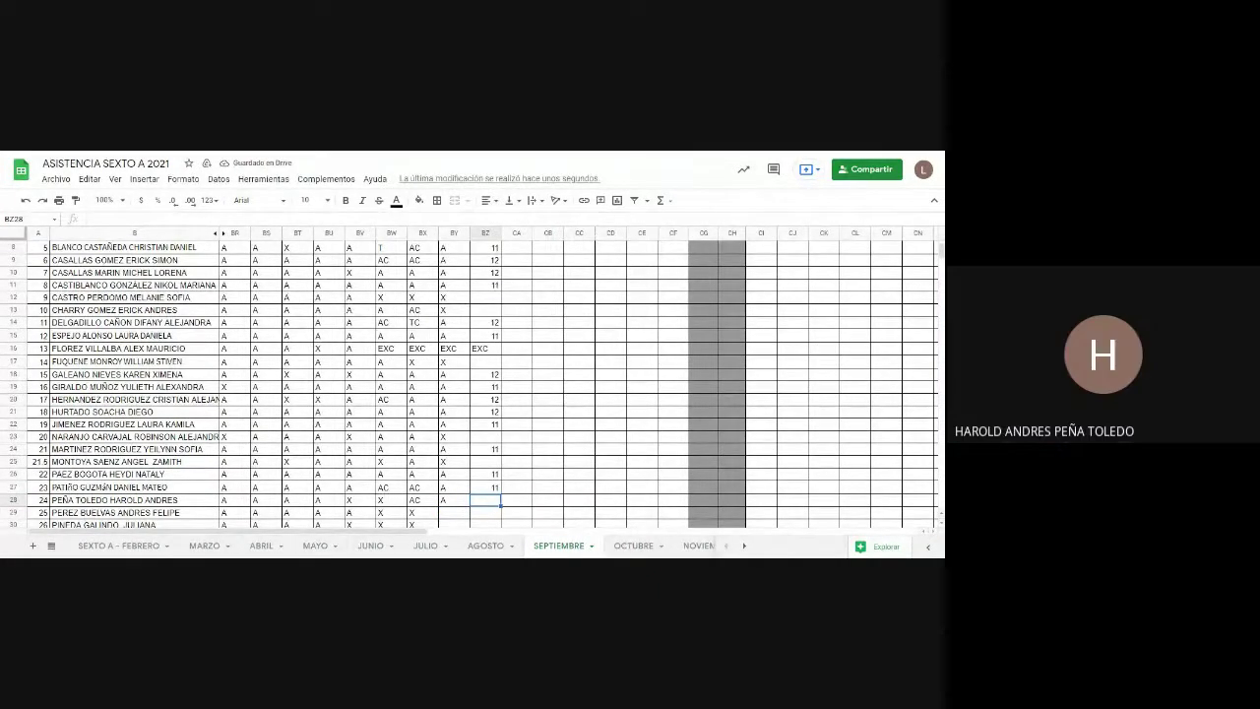
type("11")
key("Return")
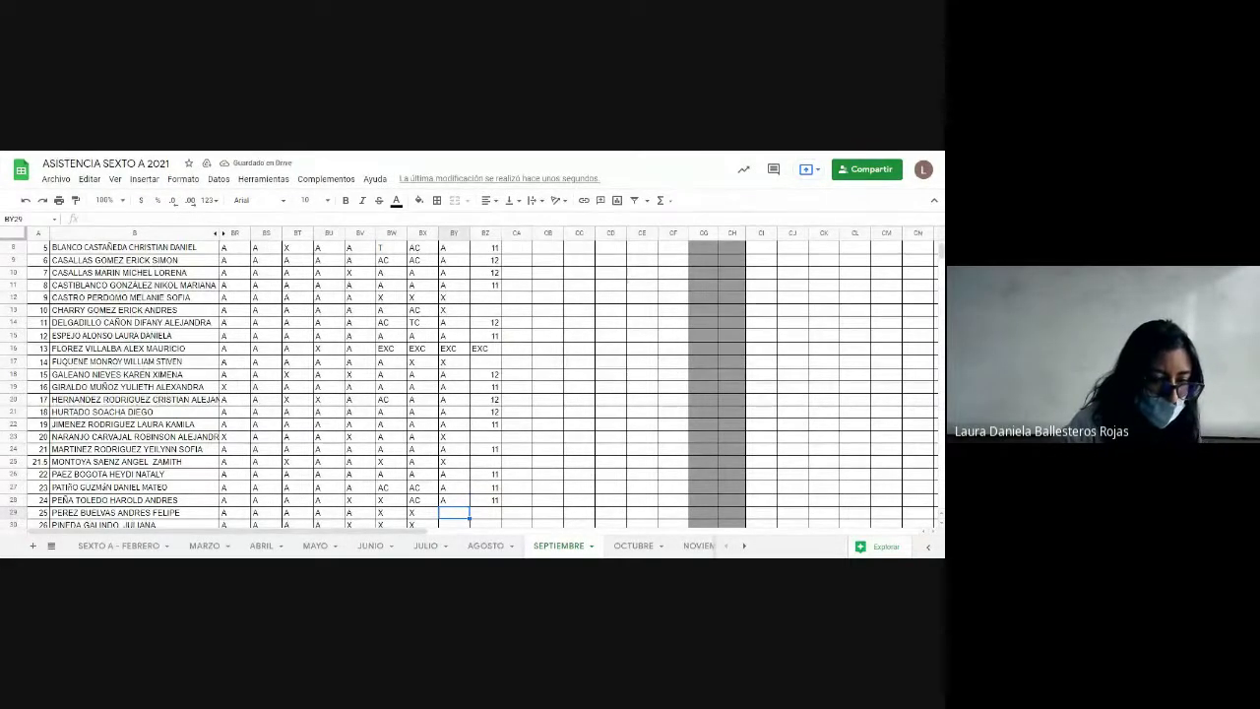
Step: Mark student number 25 with X in the C. SOCIALES column, leaving EDAD blank
type("X")
key("Tab")
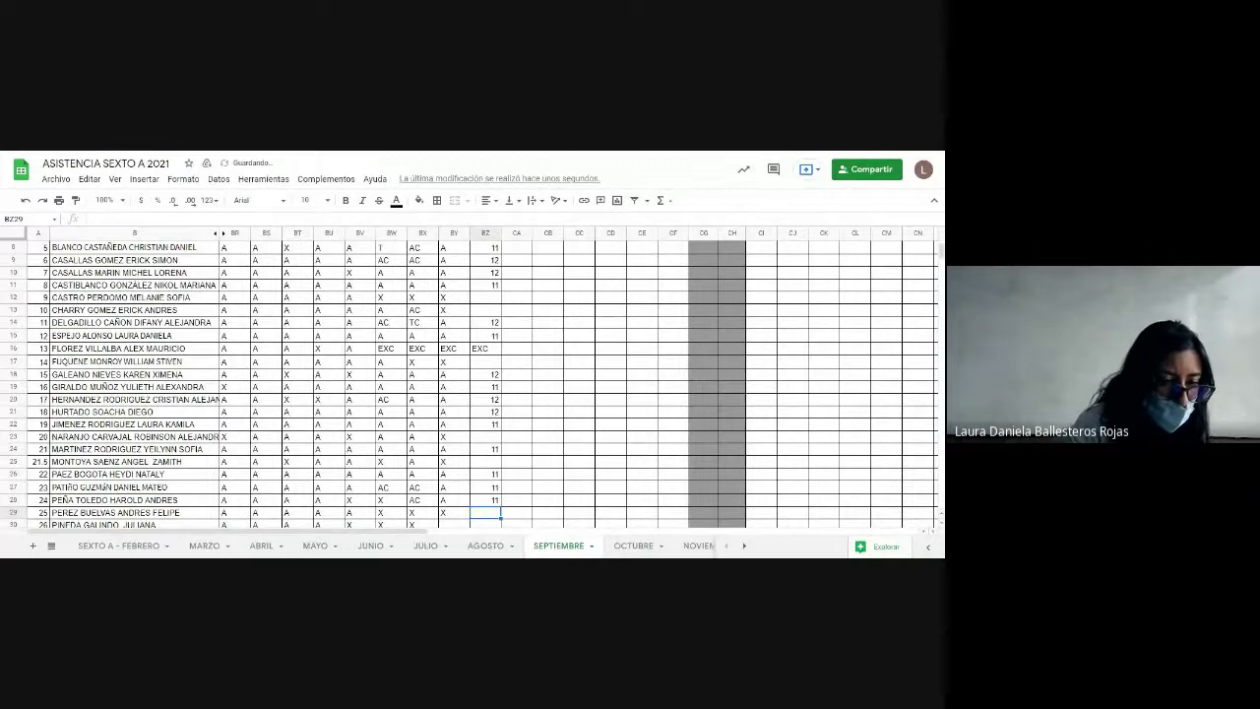
key("Return")
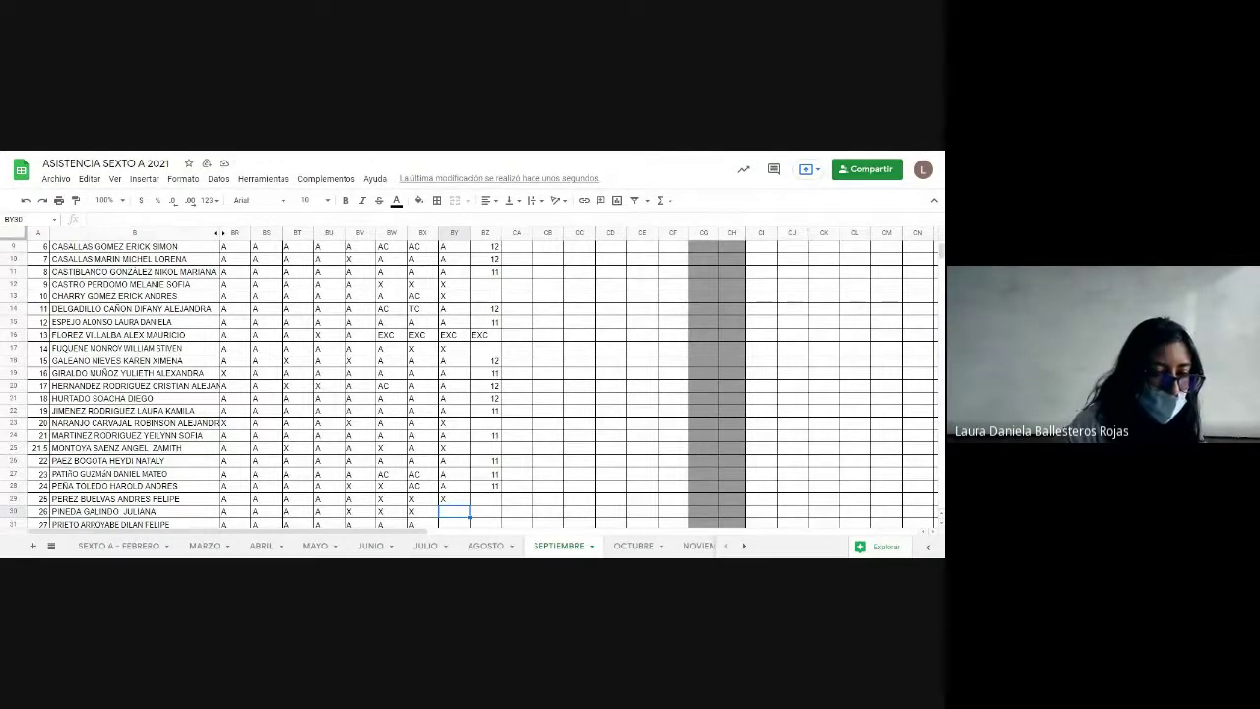
Step: Record A under C. SOCIALES and 13 under EDAD for student number 26
type("X")
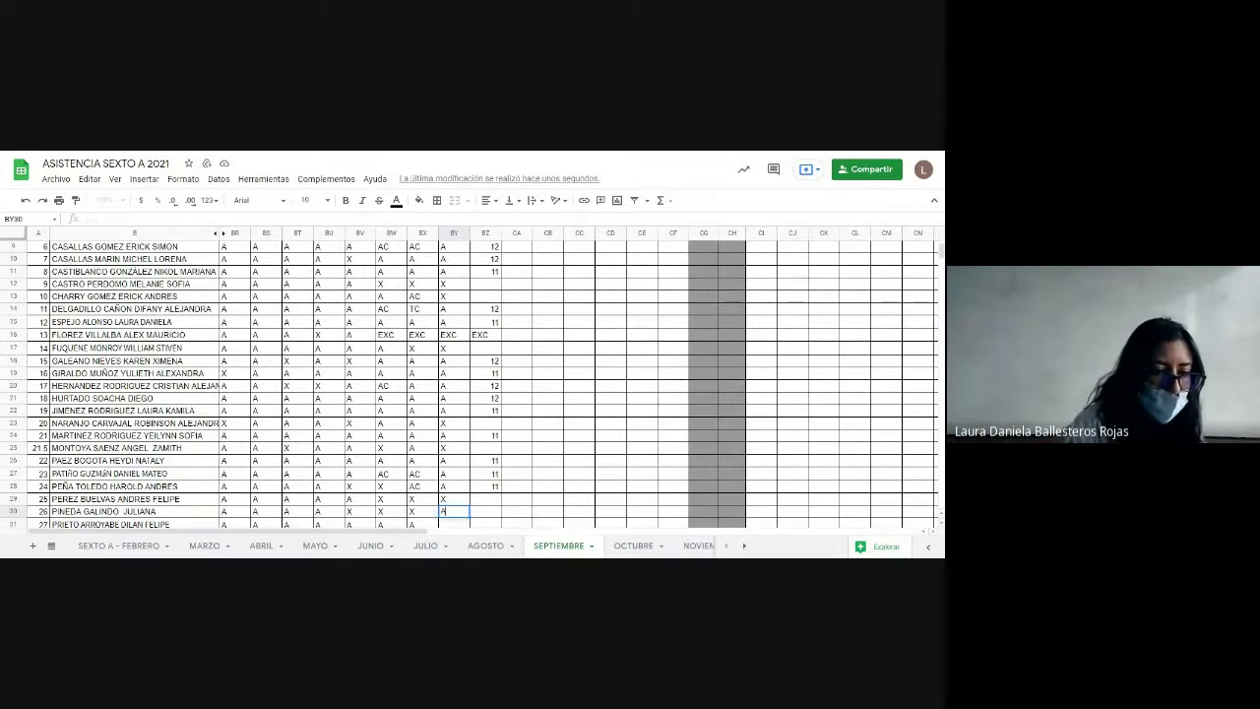
key("Tab")
type("13")
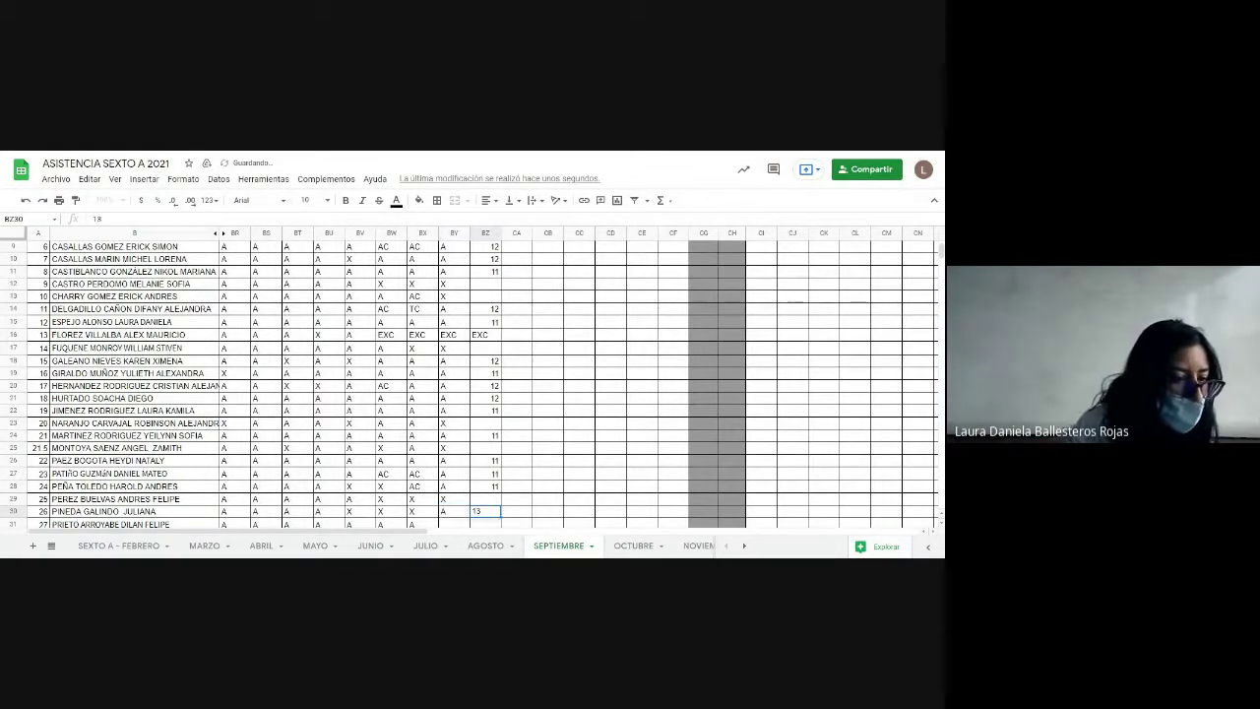
key("Return")
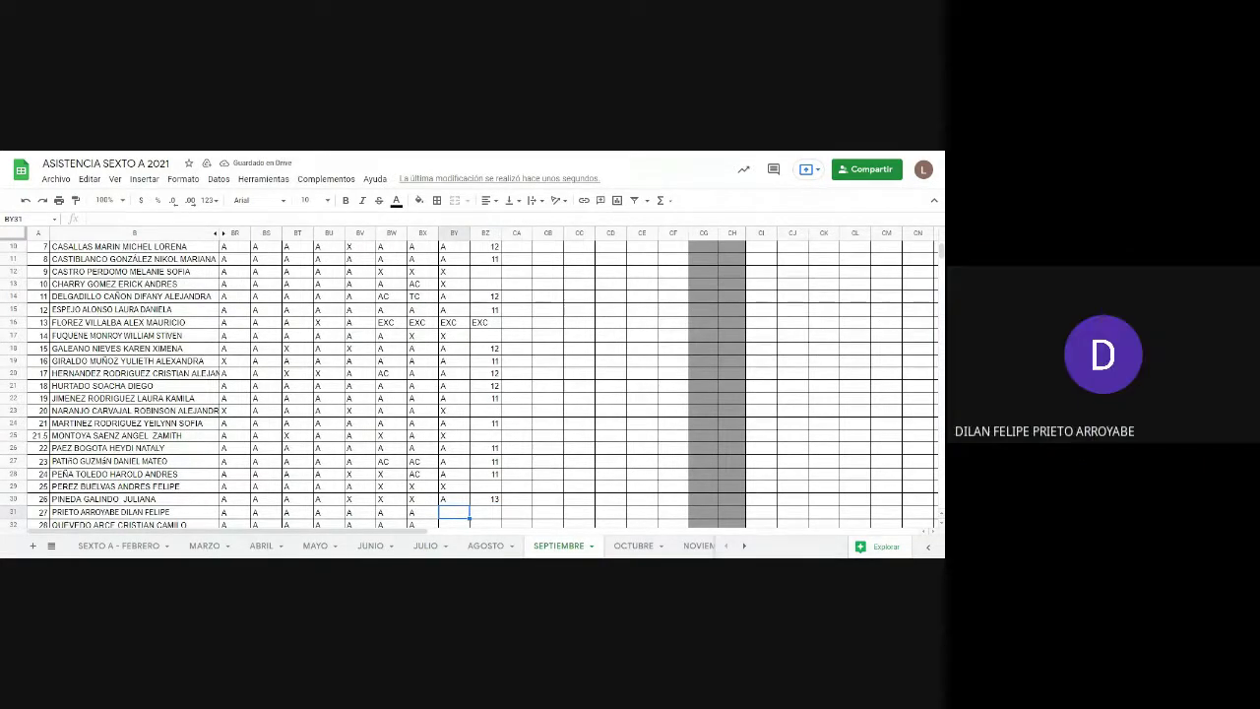
Step: Record A under C. SOCIALES and 11 under EDAD for students number 27, 28 and 29
type("A")
key("Tab")
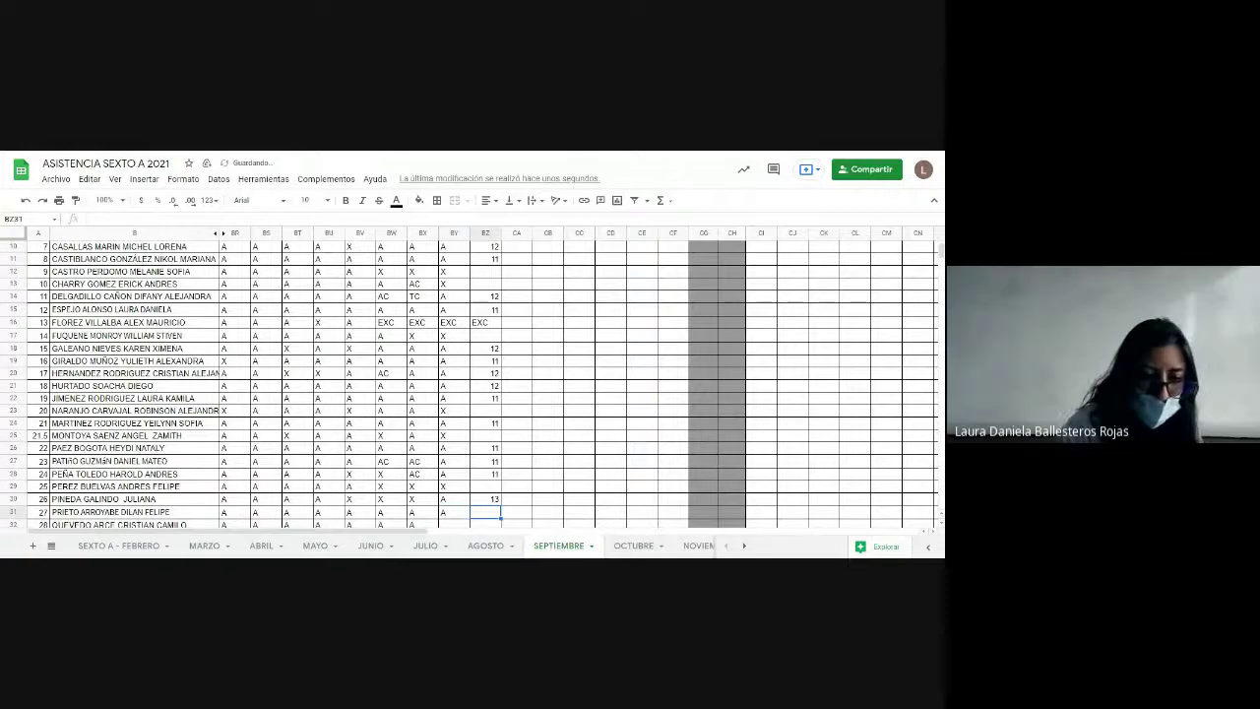
type("11")
key("Return")
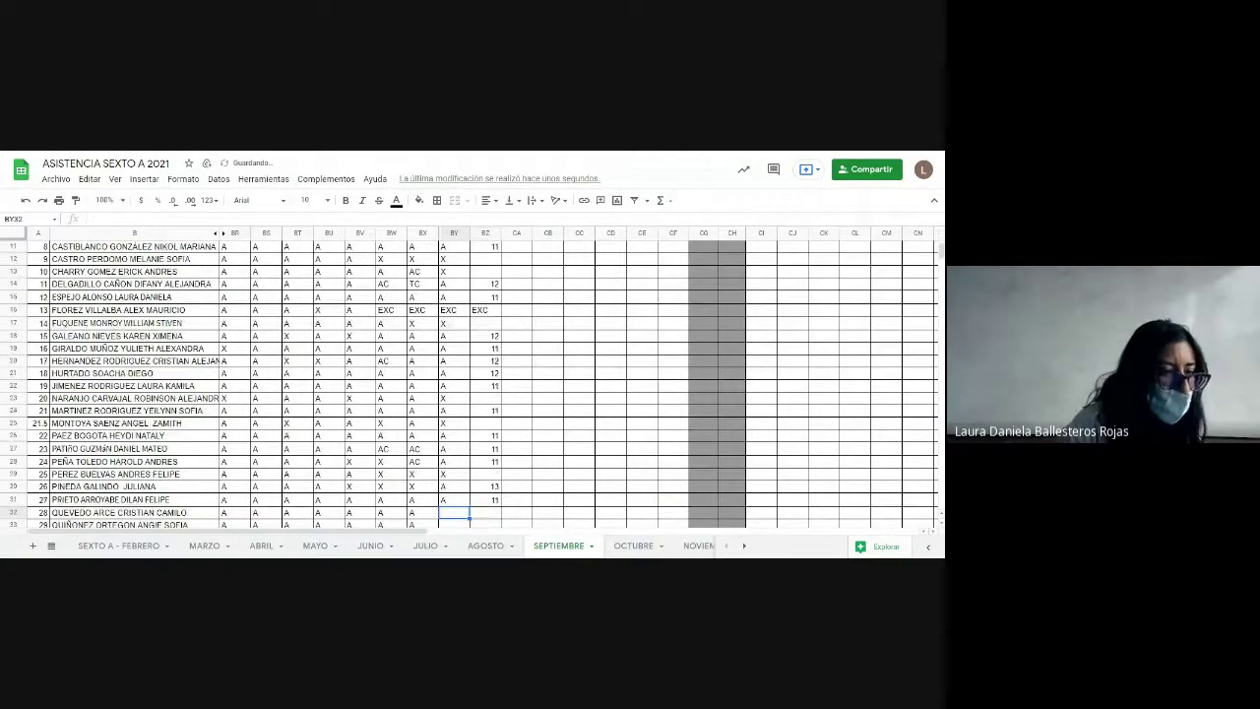
type("A")
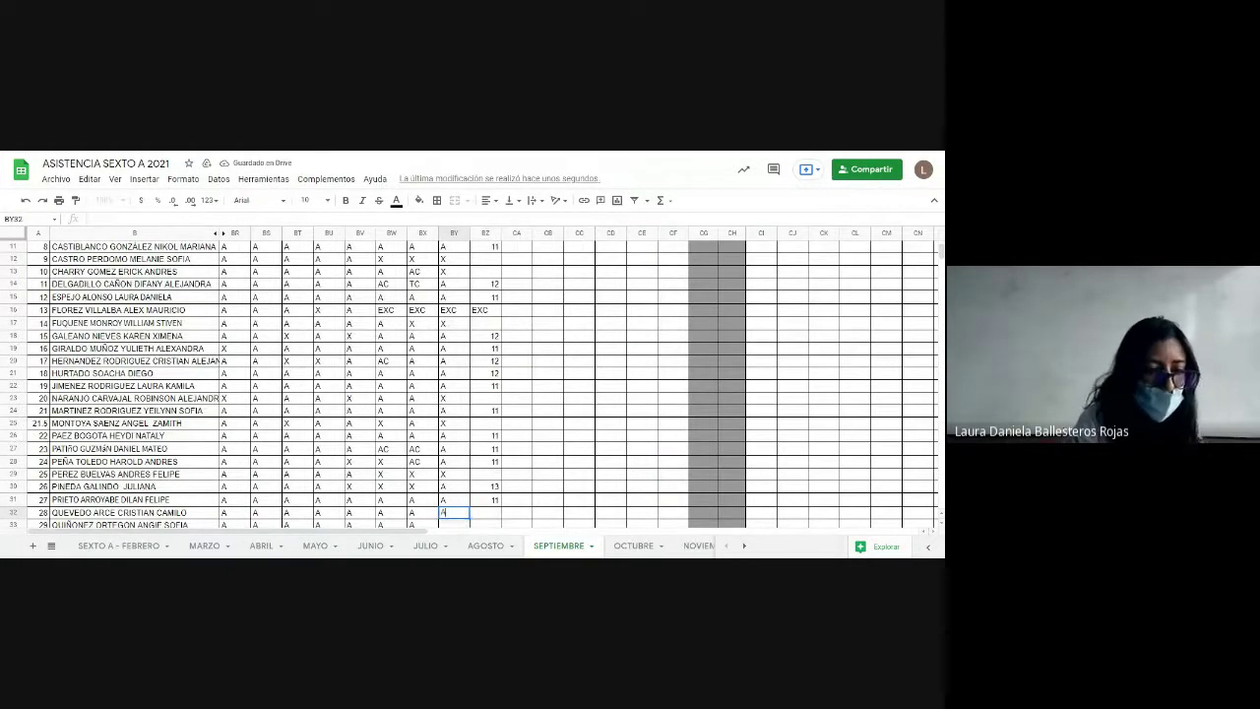
key("Tab")
type("11")
key("Return")
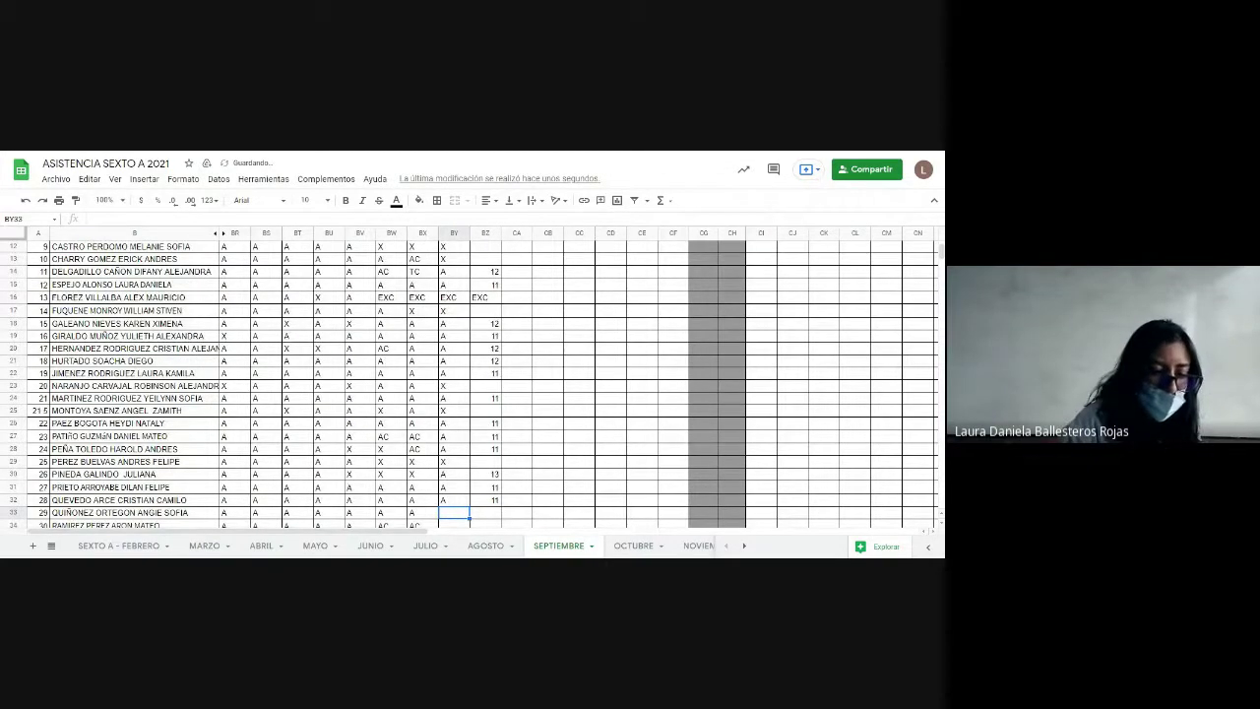
type("A")
key("Tab")
type("11")
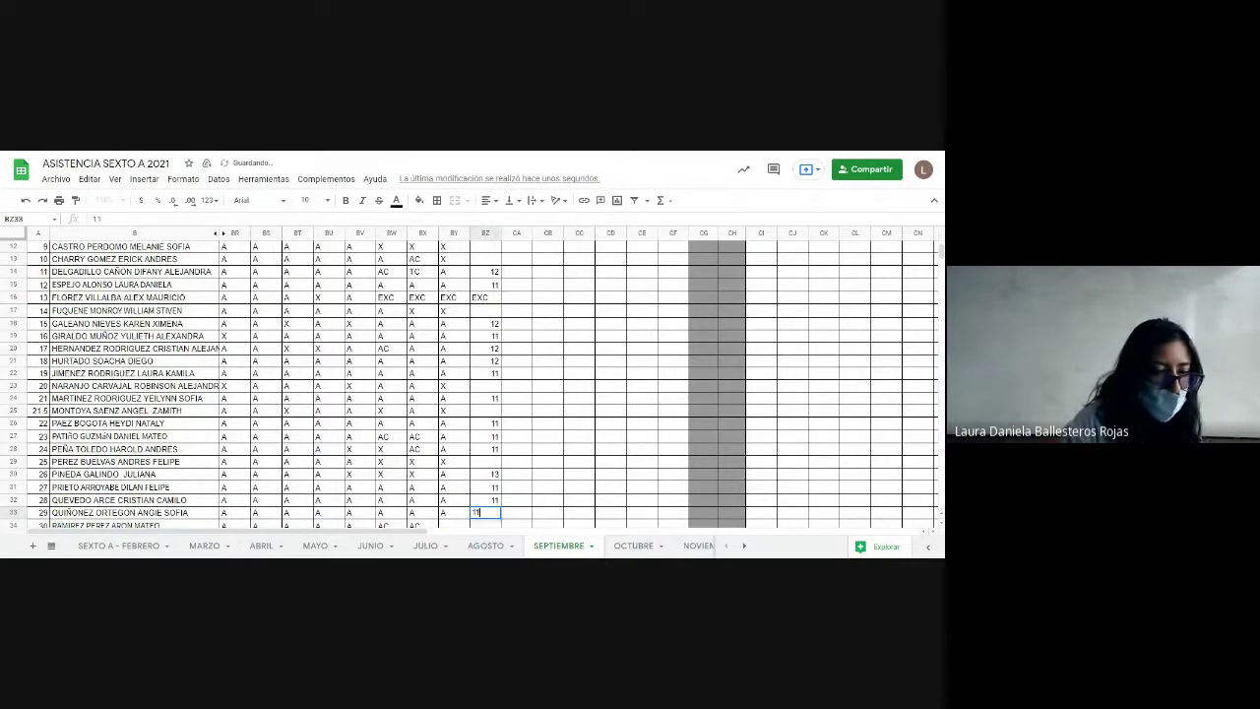
key("Return")
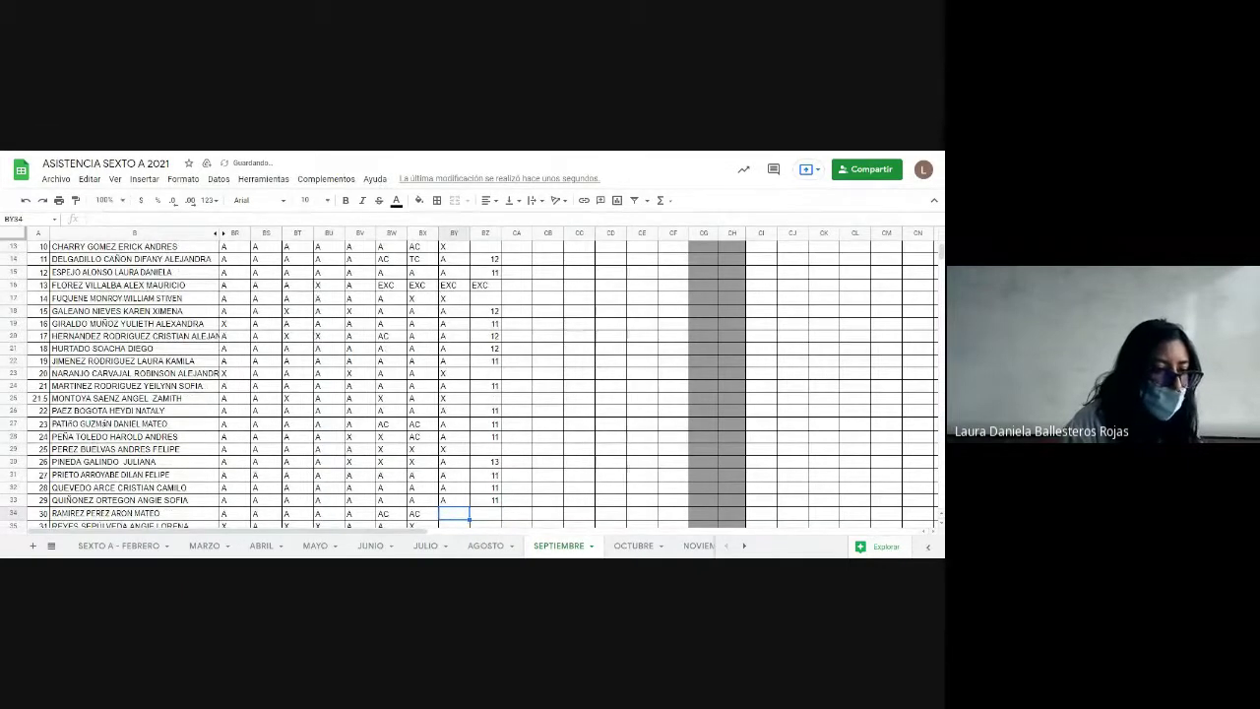
Step: Mark student number 30 with X in the C. SOCIALES column, leaving EDAD blank
type("A")
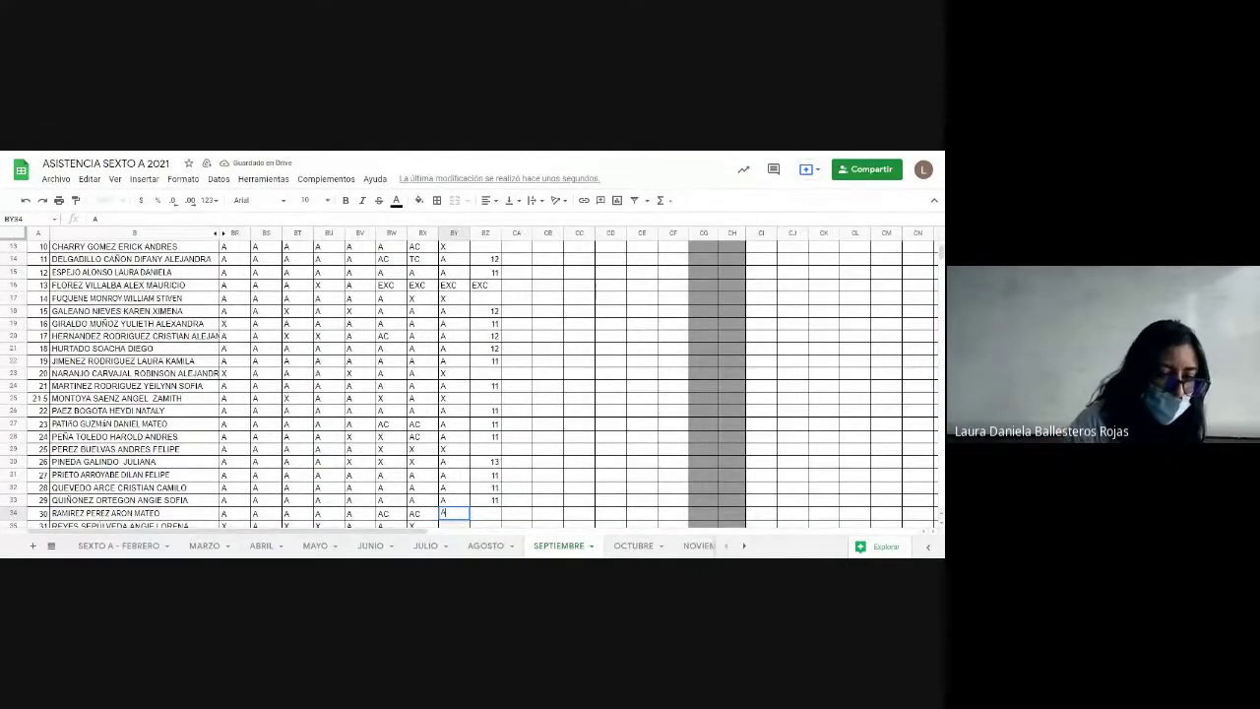
key("Tab")
key("shift+Tab")
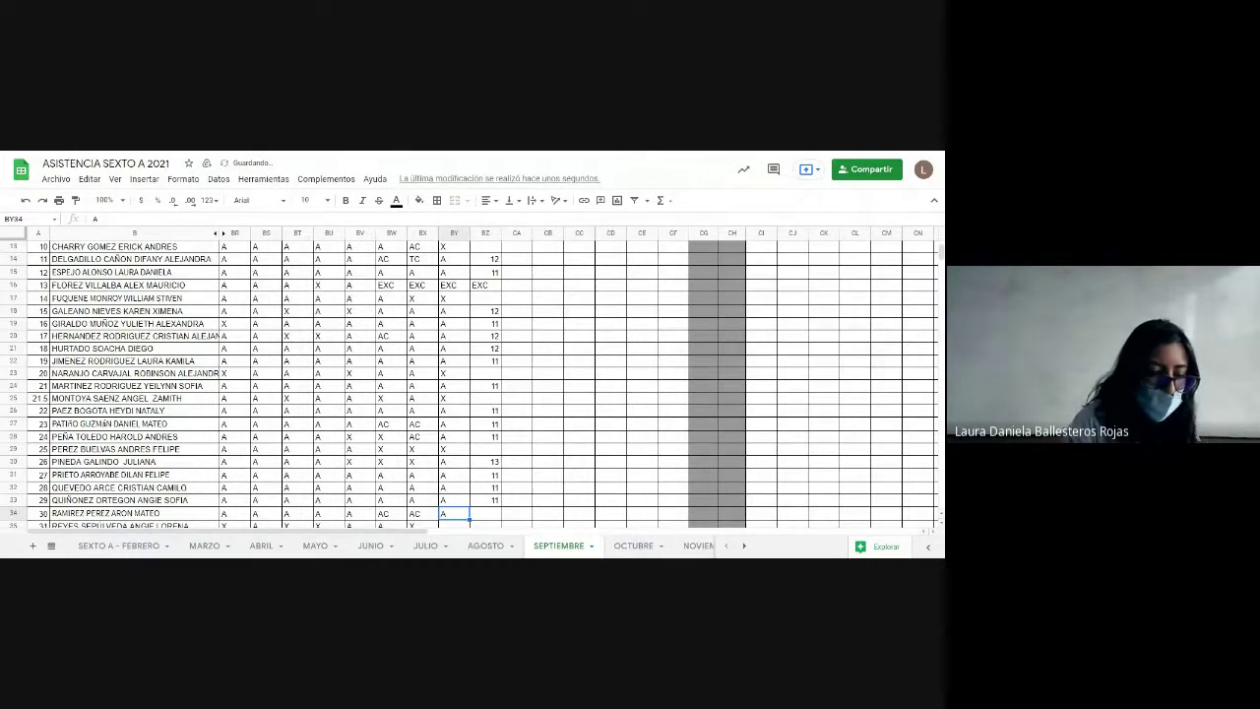
type("X")
key("Return")
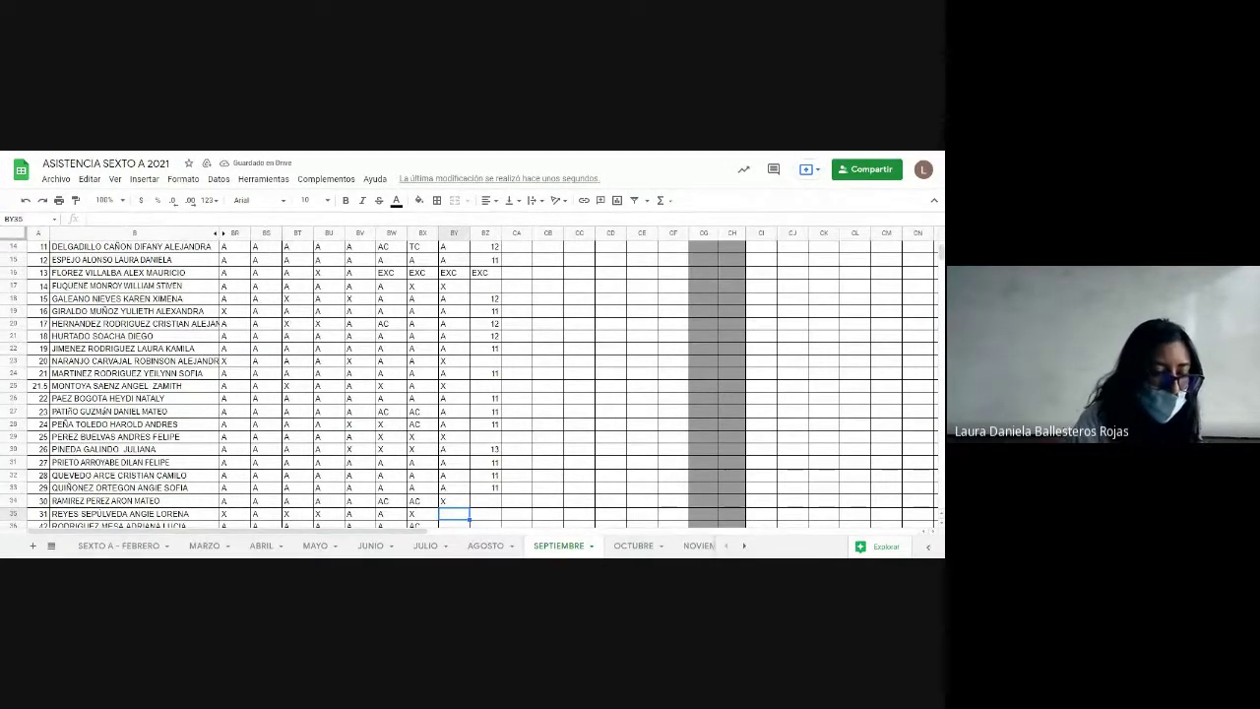
Step: Record A under C. SOCIALES and 11 under EDAD for student number 31
type("X")
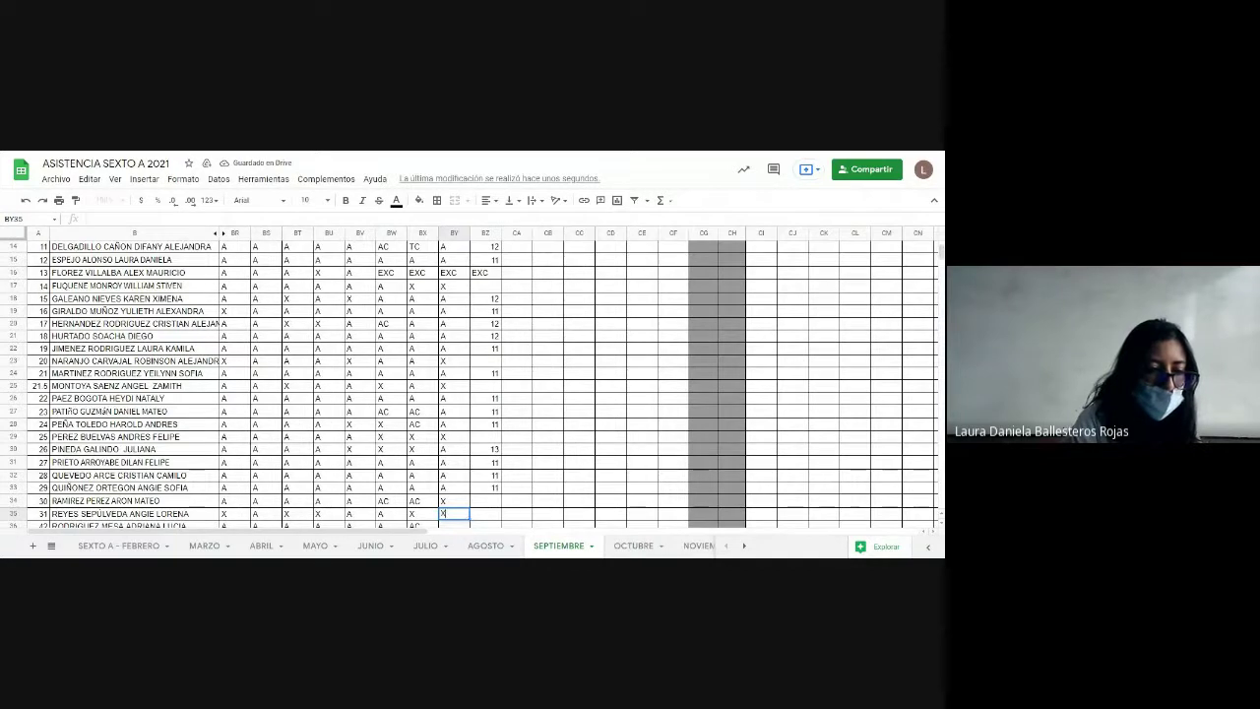
key("Return")
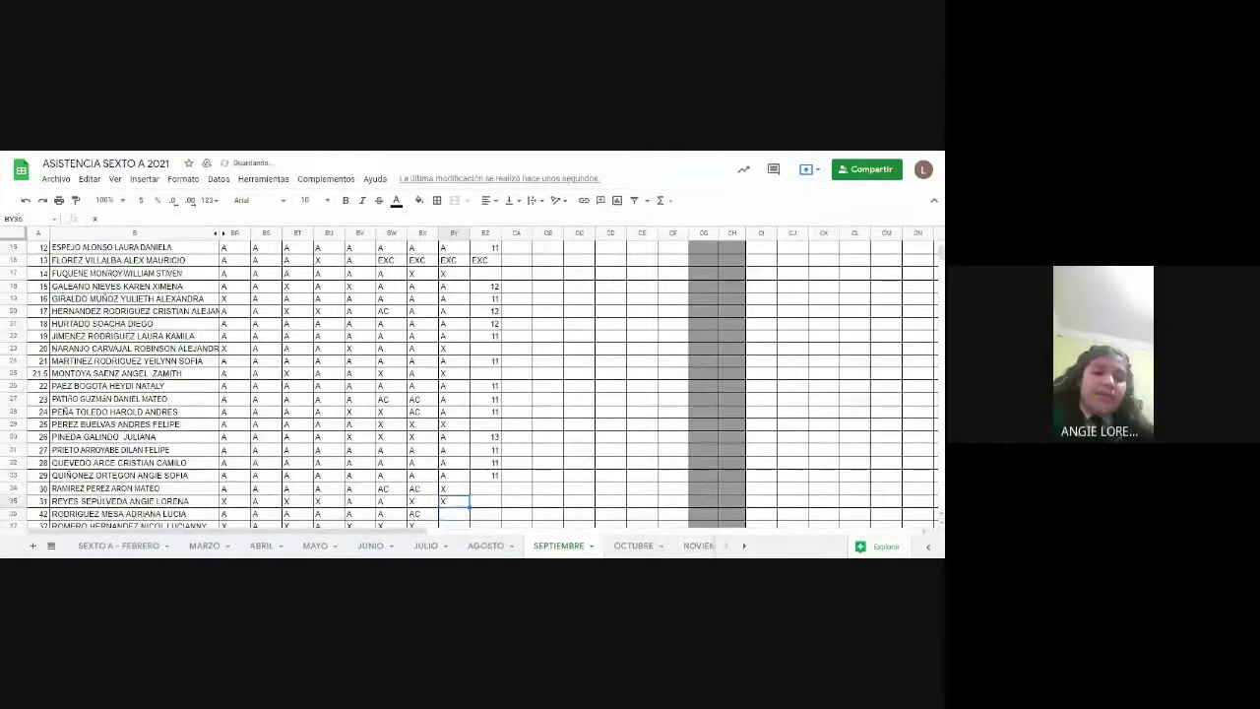
type("A")
key("Tab")
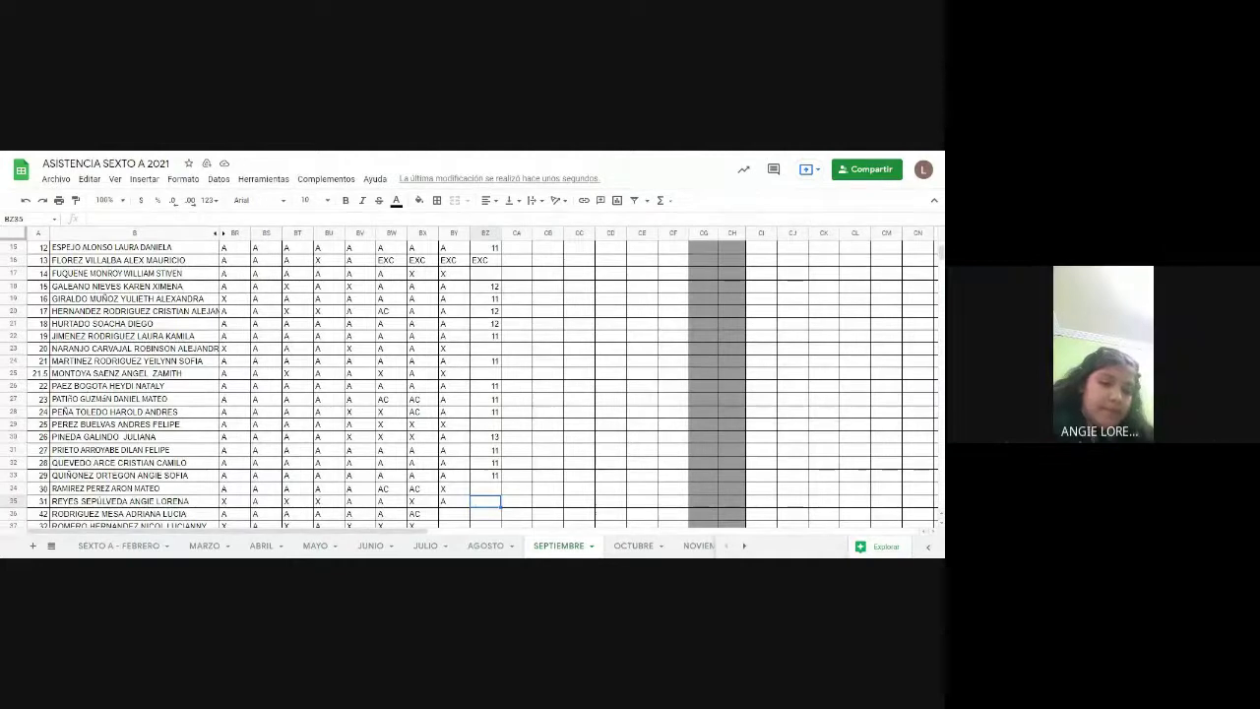
key("Return")
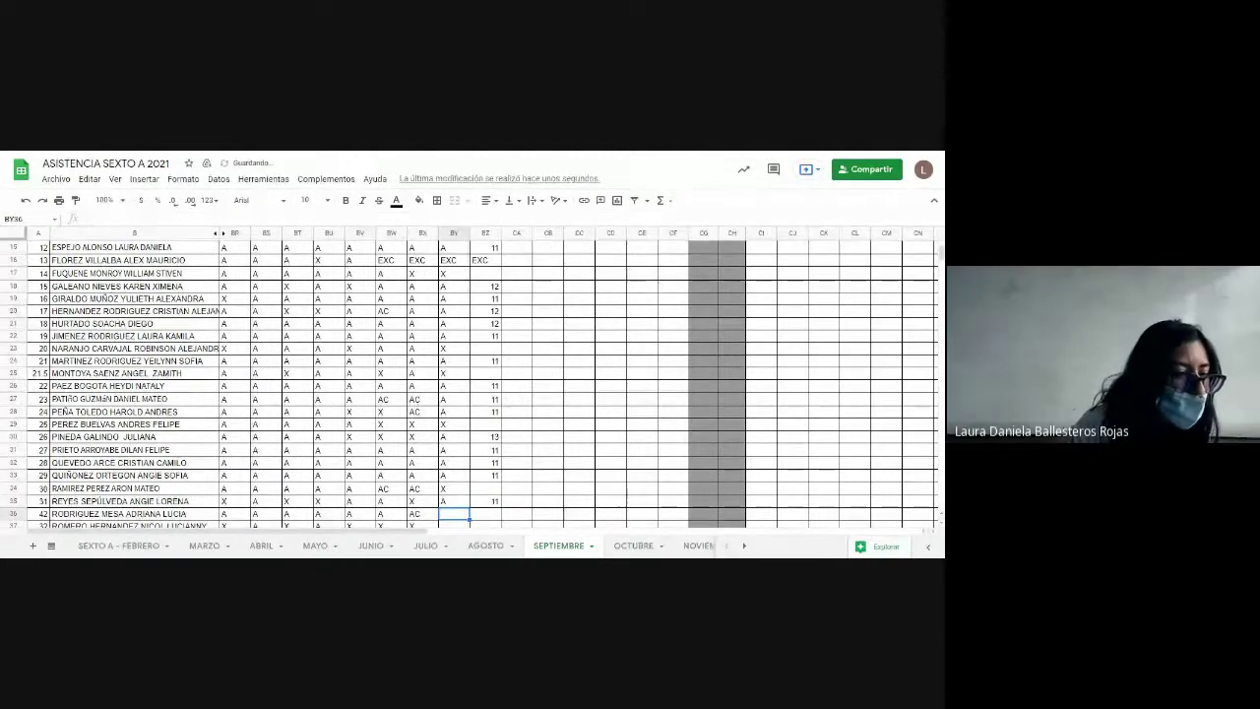
Step: Record A under C. SOCIALES and 12 under EDAD for student number 42
left_click(454, 524)
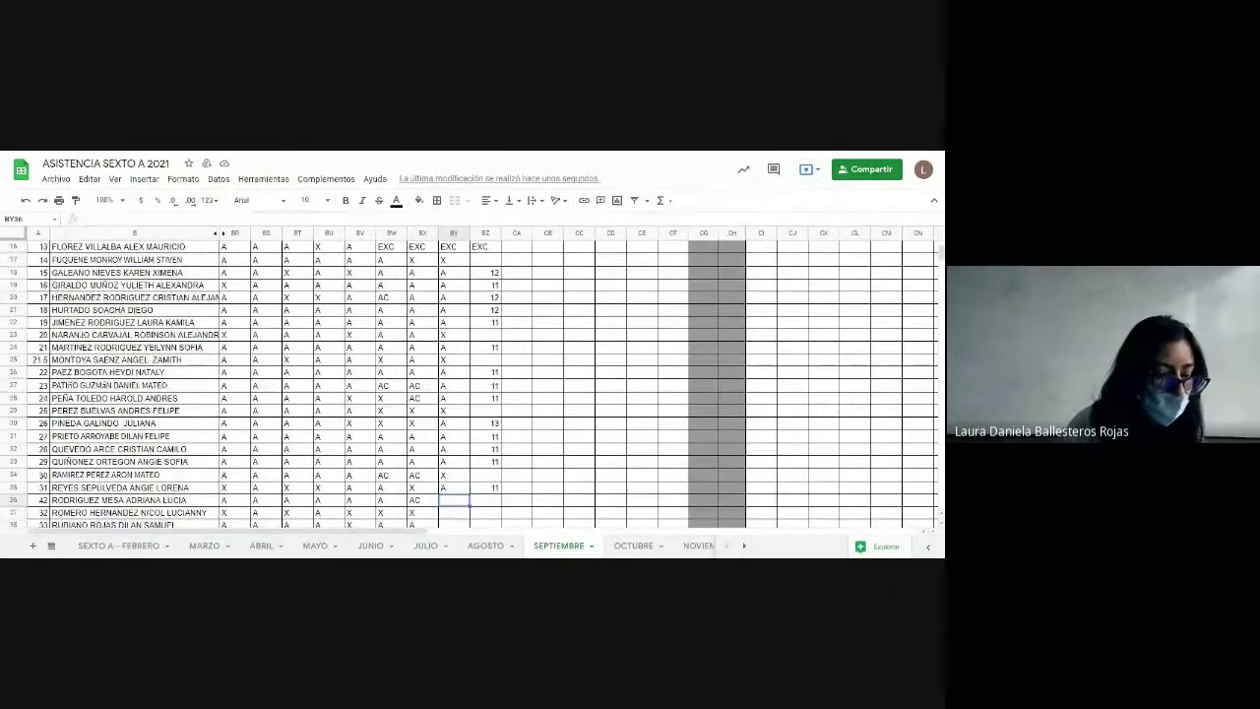
left_click(453, 499)
type("A")
key("Tab")
type("12")
key("Return")
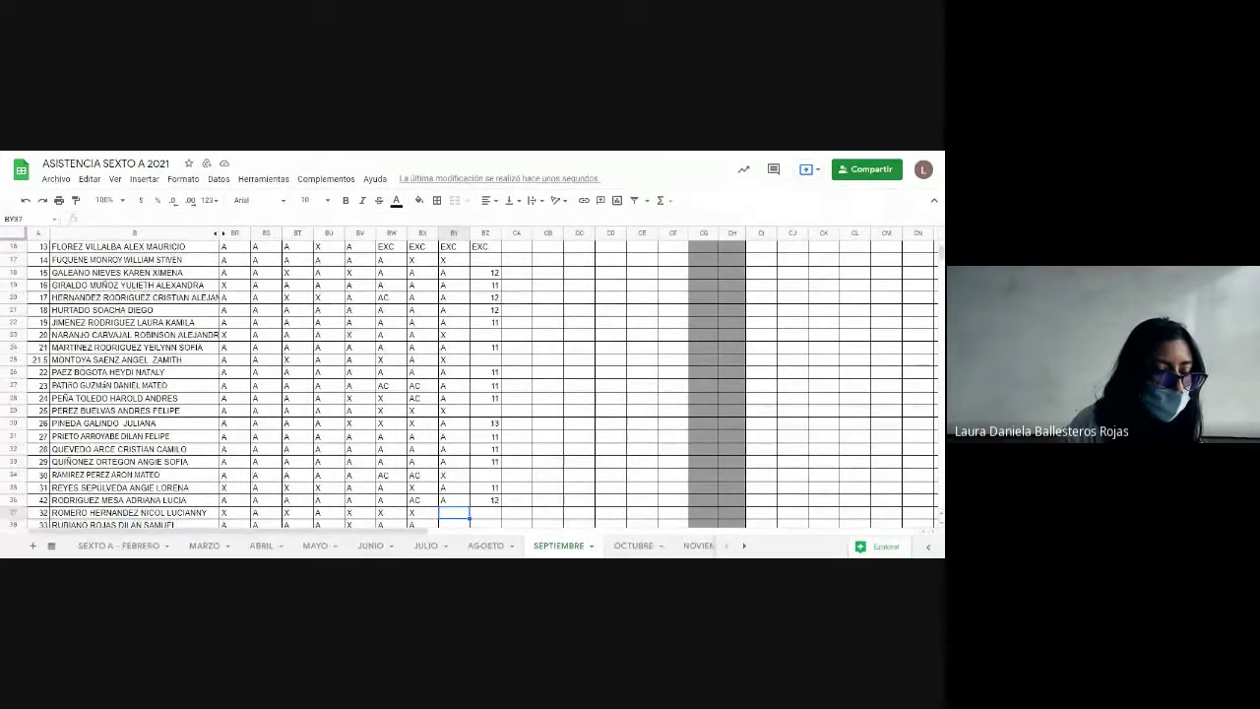
Step: Mark student number 32 with X in the C. SOCIALES column, leaving EDAD blank
type("X")
key("Return")
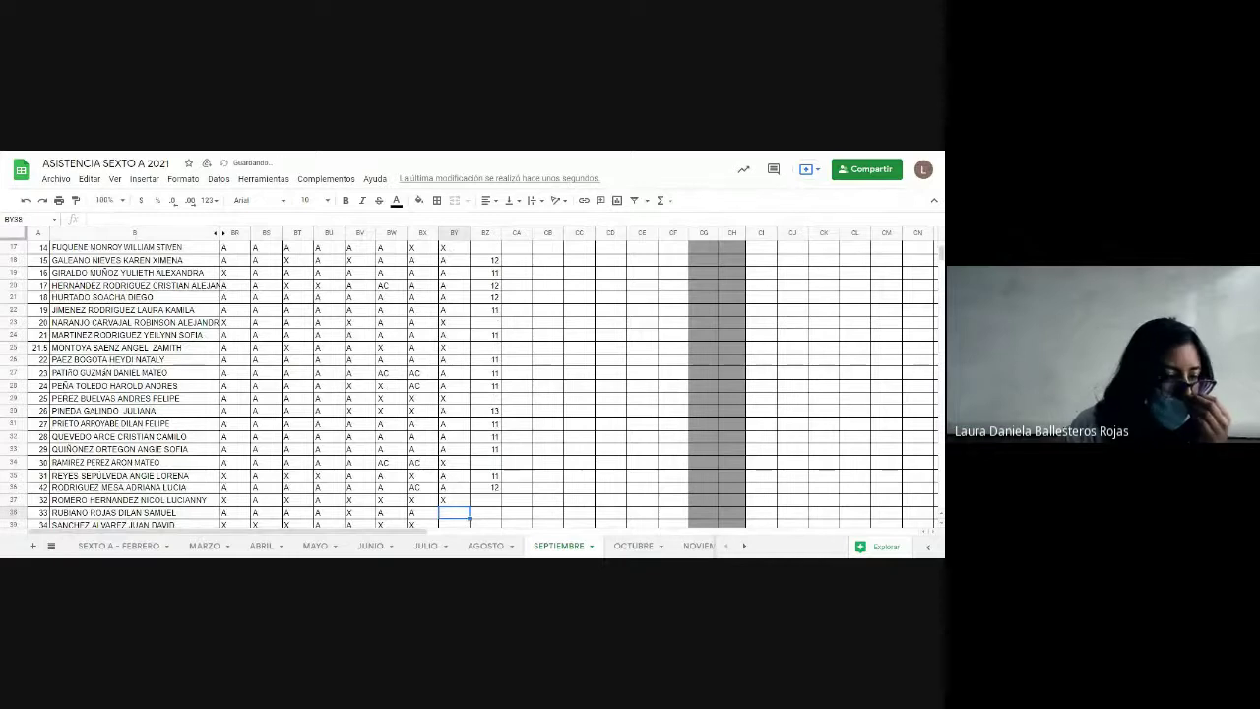
scroll(471, 384, "down", 2)
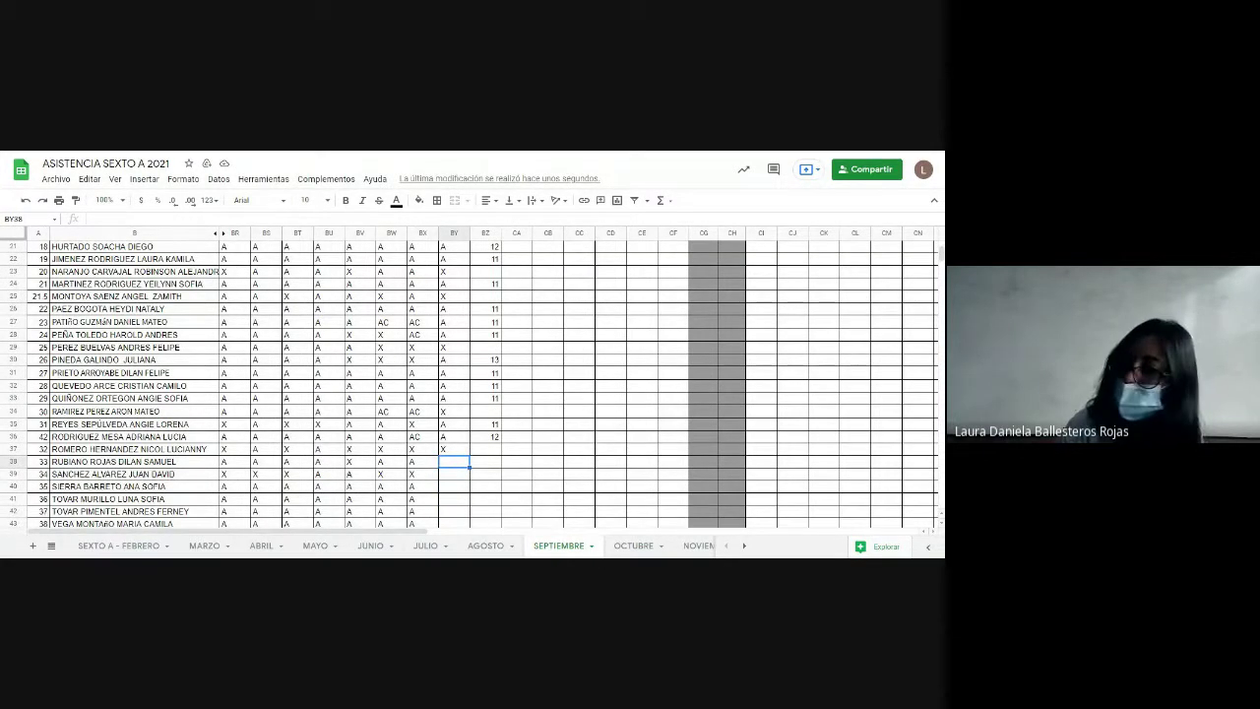
Step: Record A under C. SOCIALES and 11 under EDAD for student number 33
left_click(485, 460)
type("11")
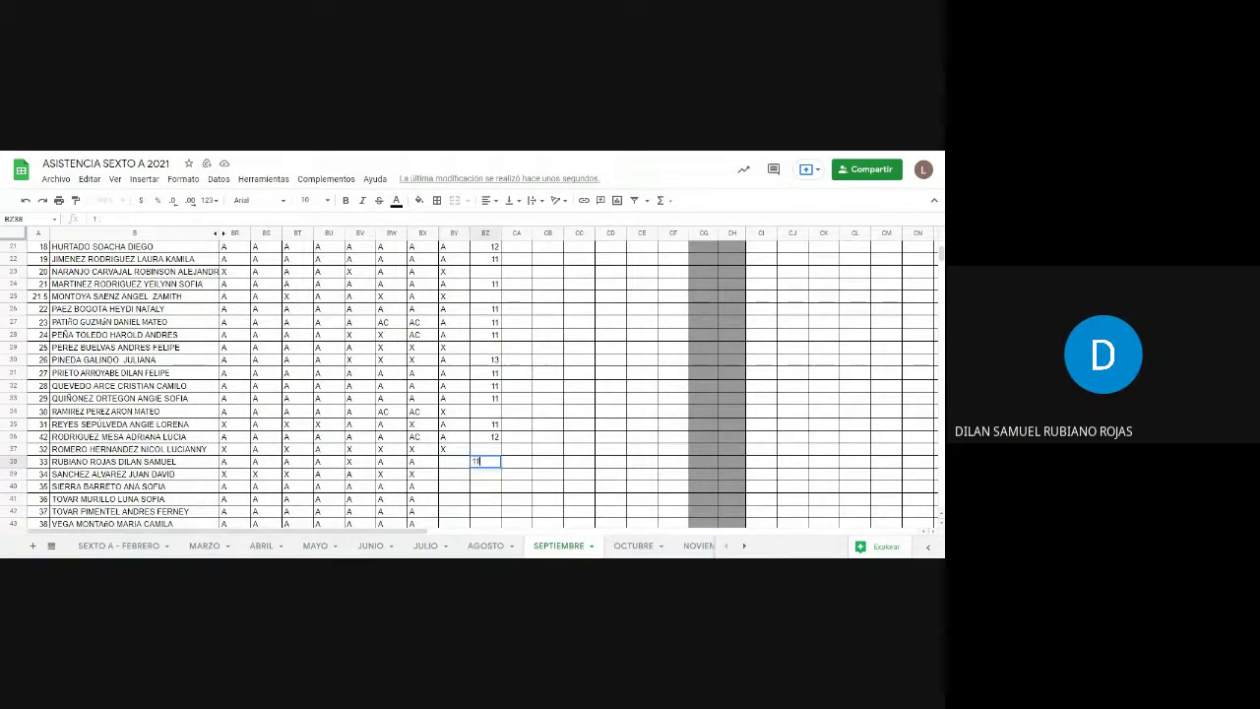
key("Left")
type("A")
key("Return")
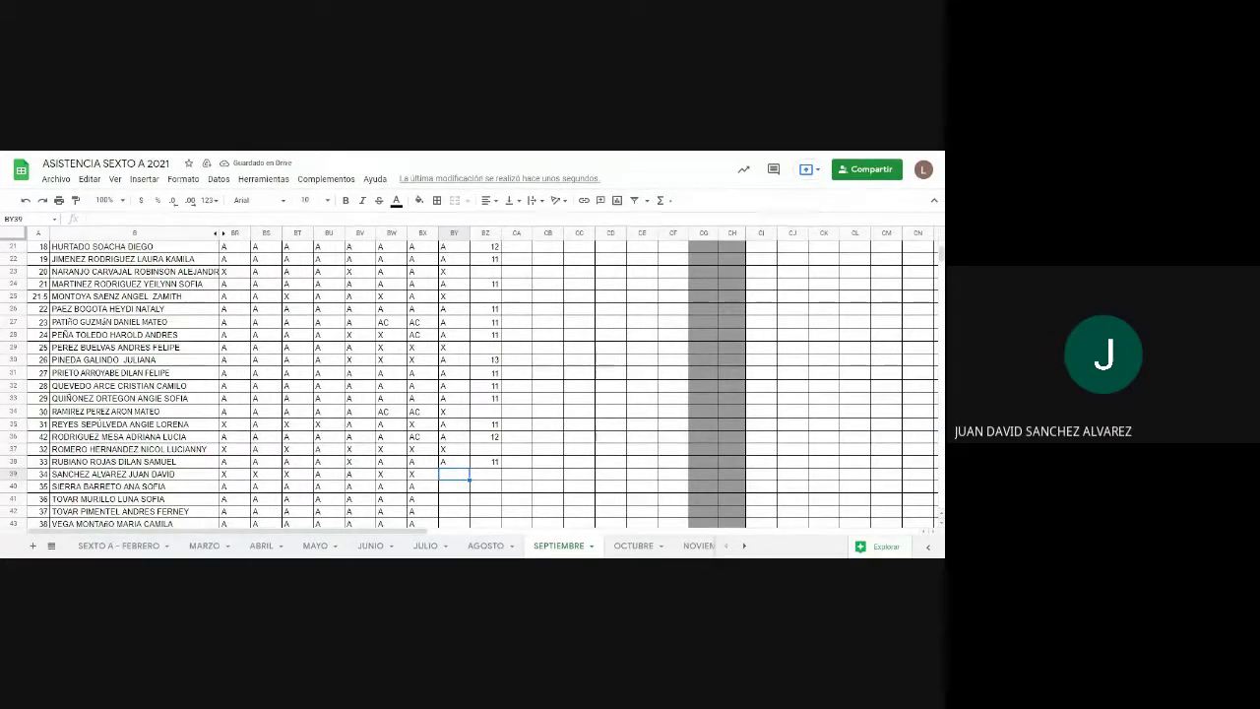
Step: Record A under C. SOCIALES and 14 under EDAD for student number 34, and set the preceding social studies class to AC
type("A")
key("Left")
type("A")
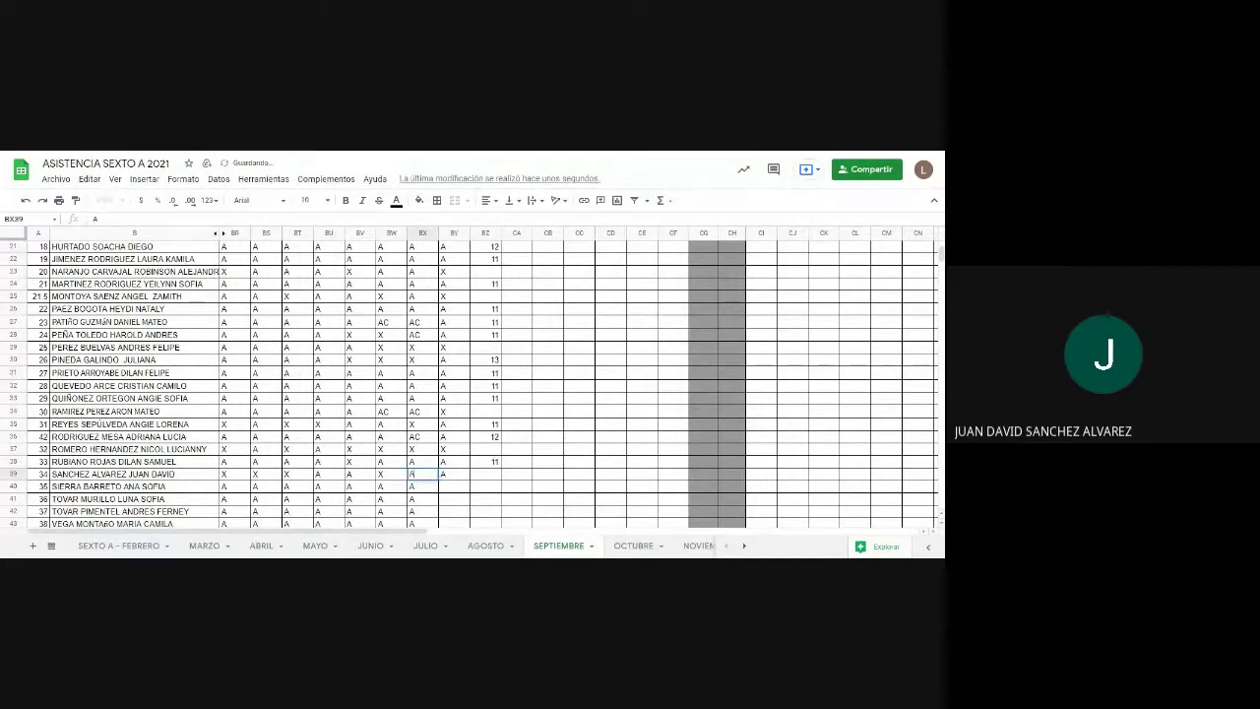
type("C")
key("Right")
key("Right")
type("1")
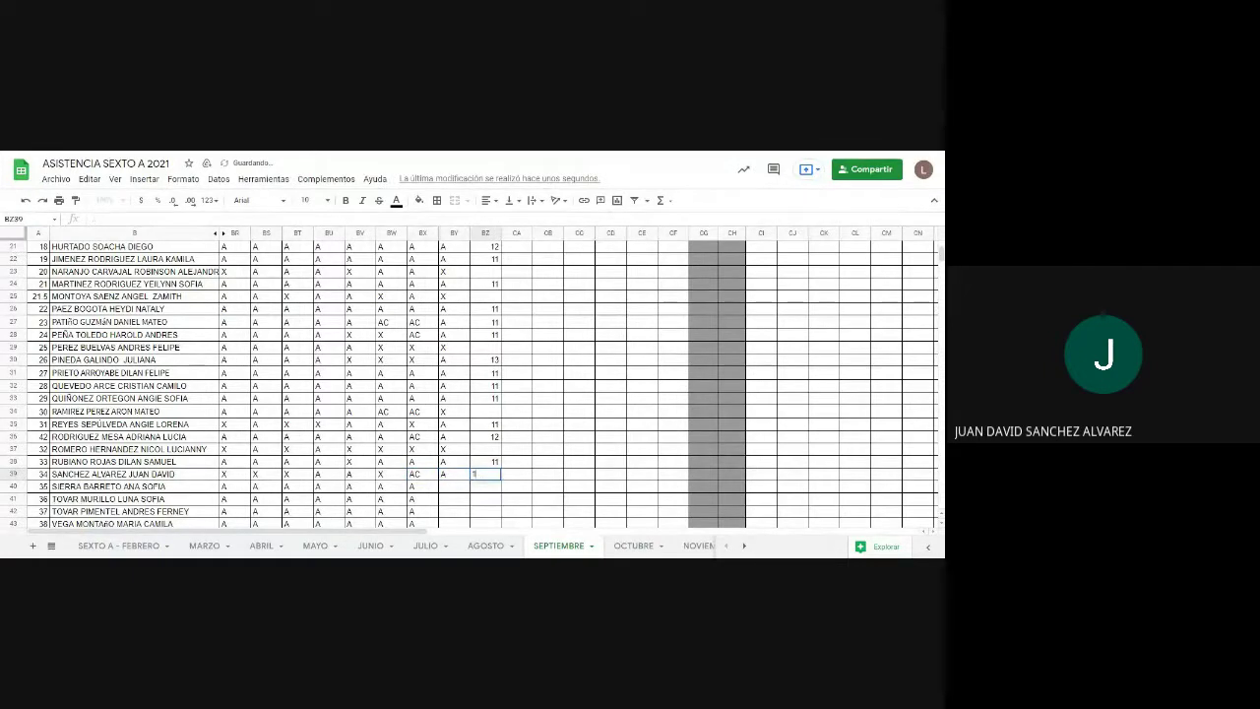
key("Return")
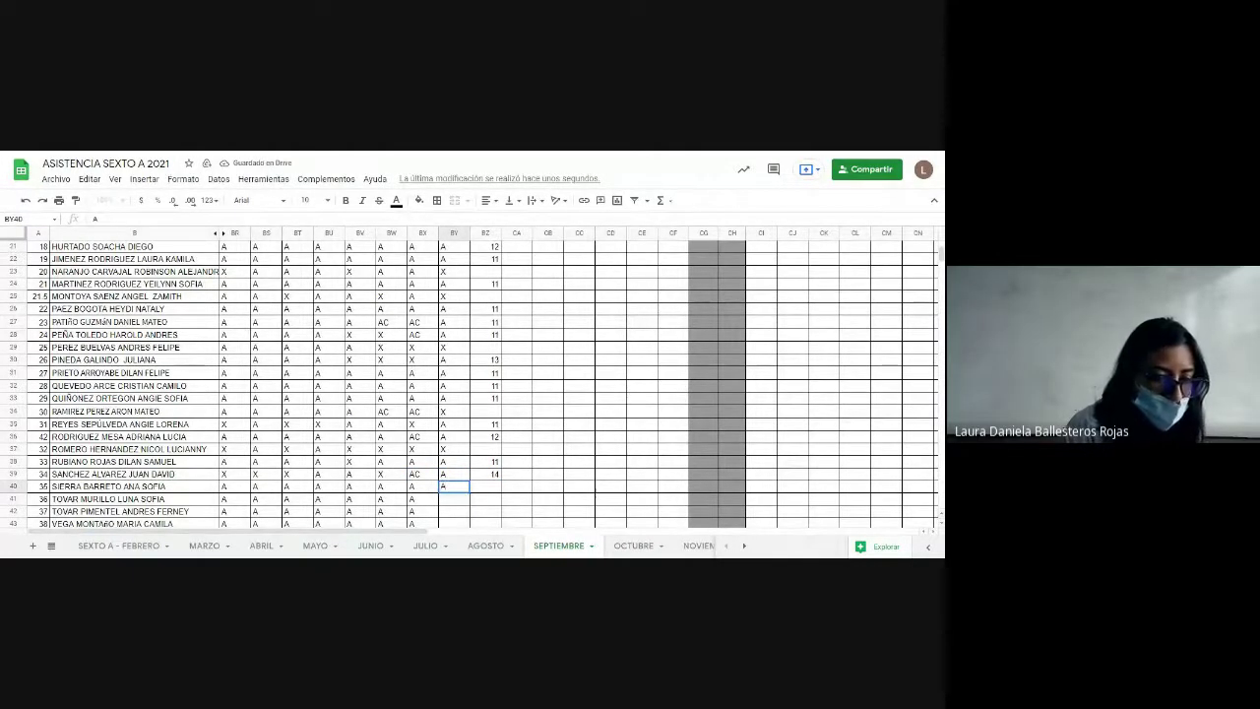
Step: Record A under C. SOCIALES and 11 under EDAD for student number 35
key("Tab")
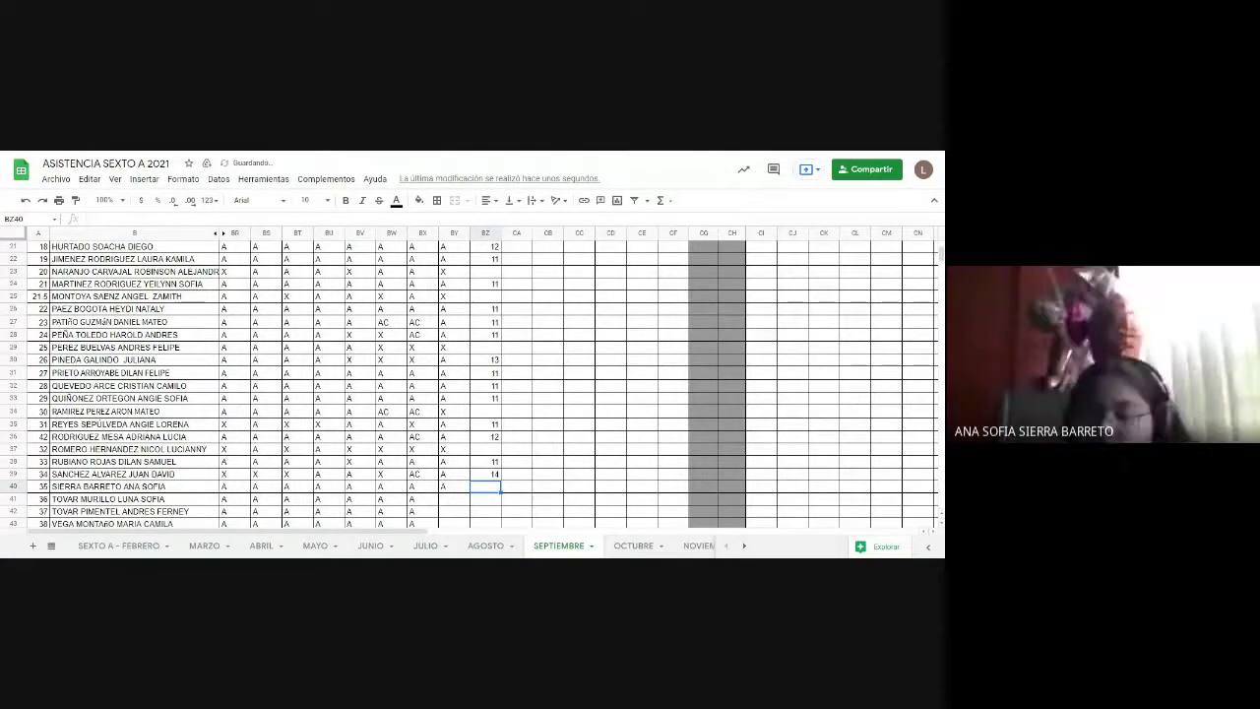
type("1")
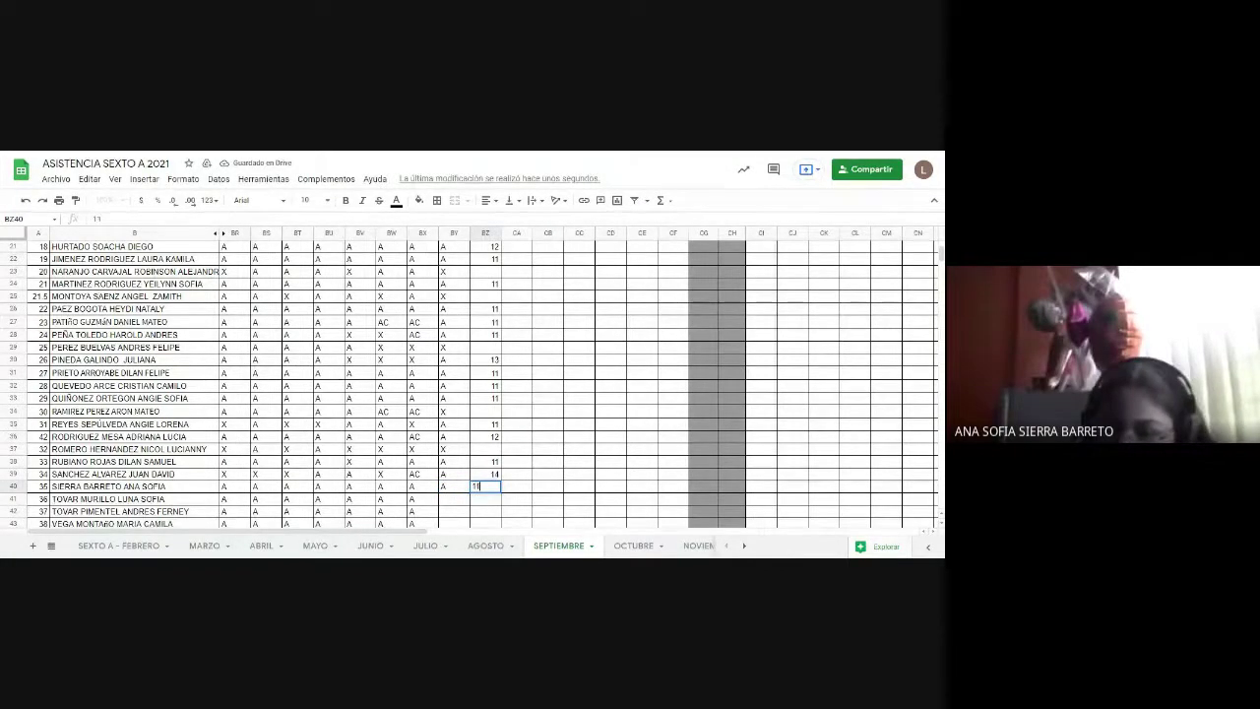
type("1")
key("Return")
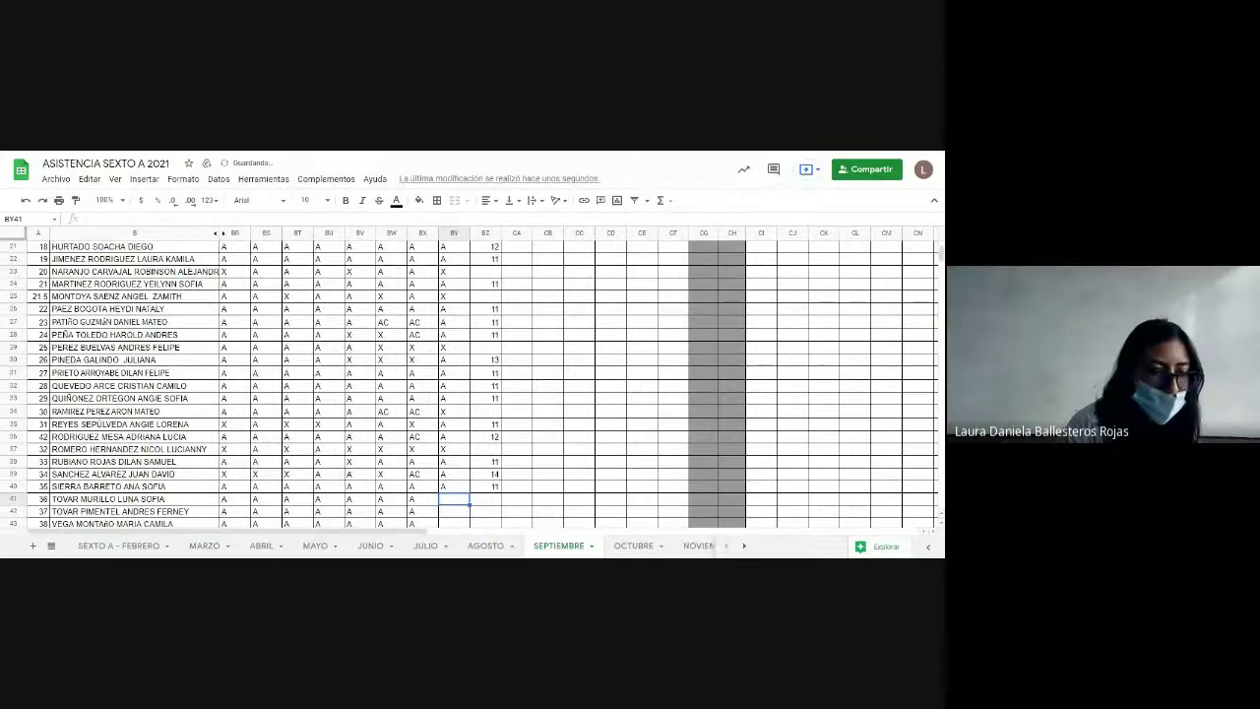
Step: Record A under C. SOCIALES and 11 under EDAD for student number 36
type("A")
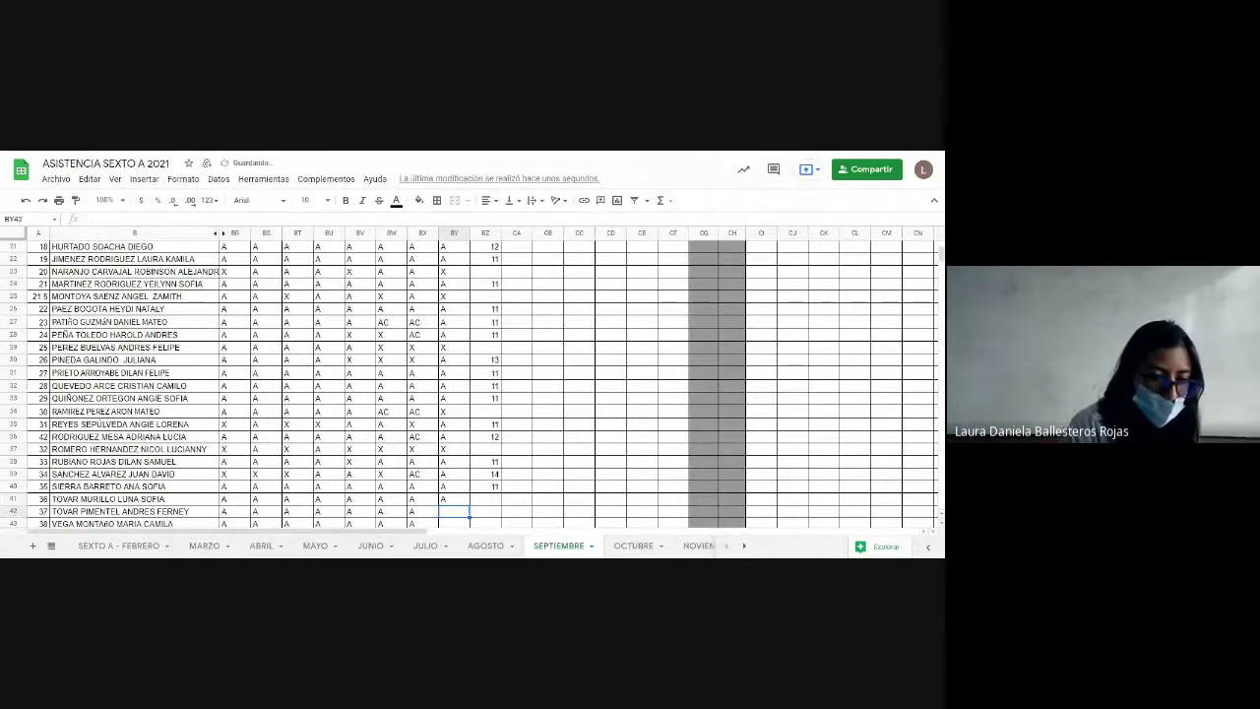
key("Tab")
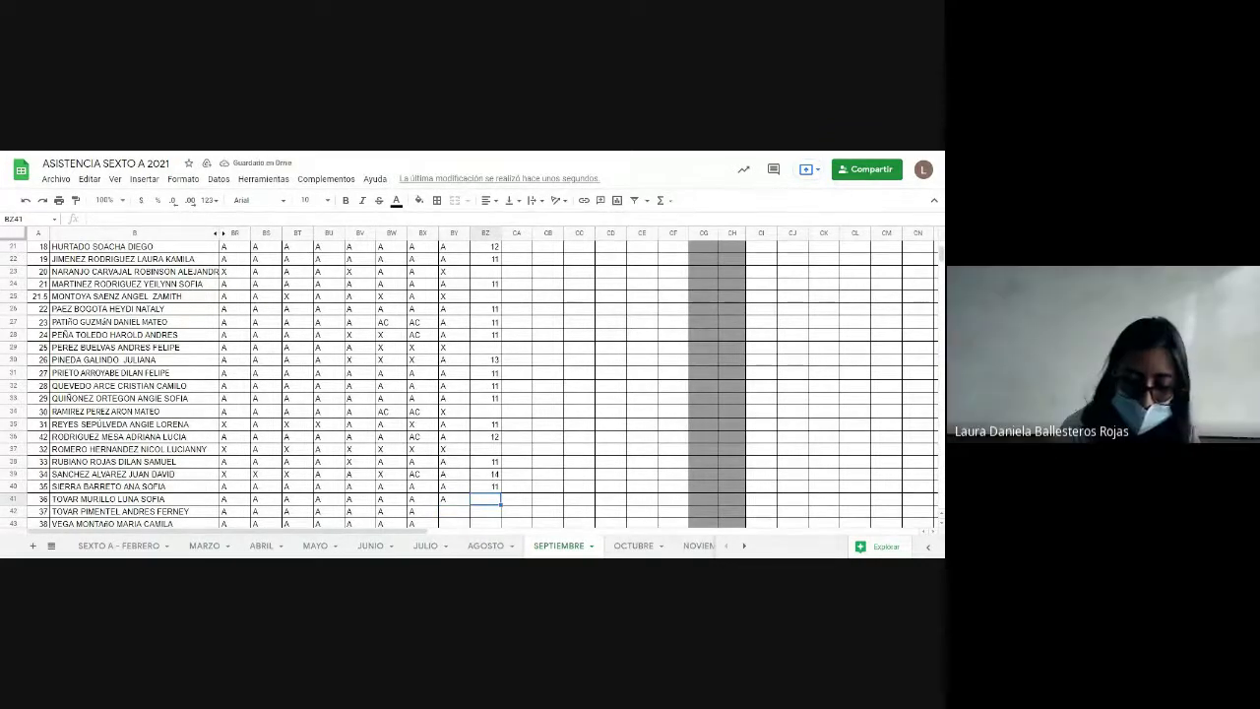
type("11")
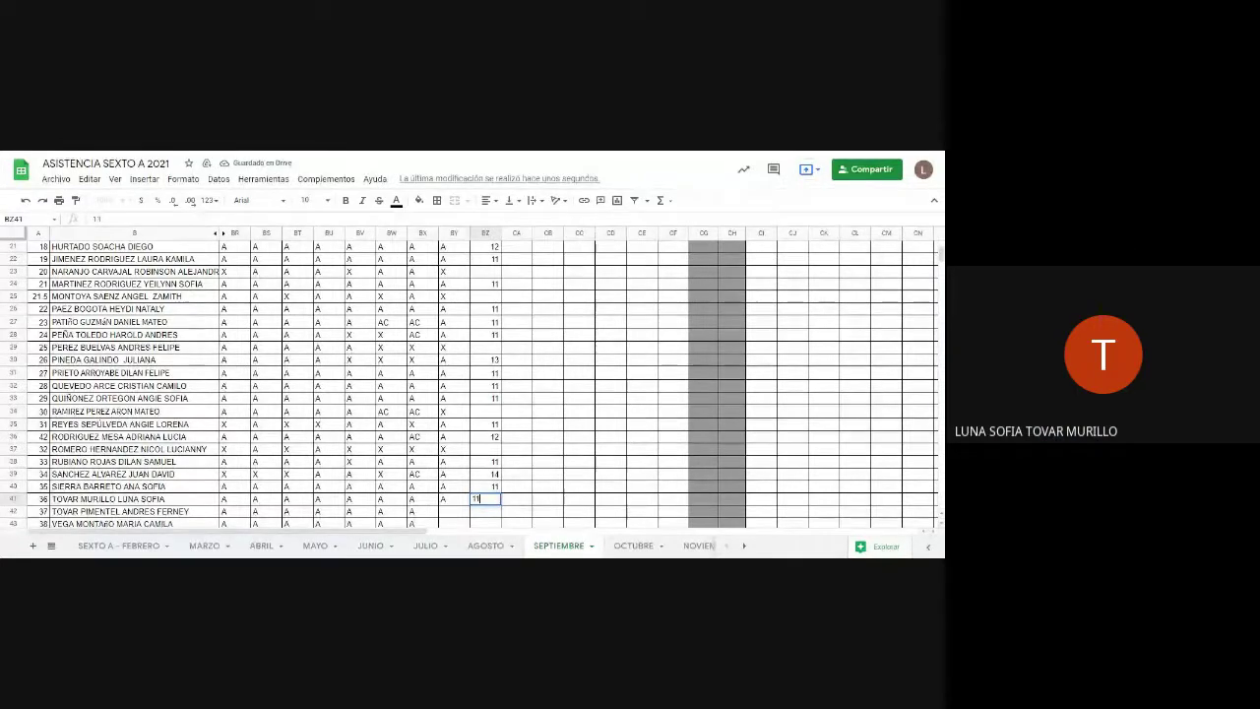
key("Return")
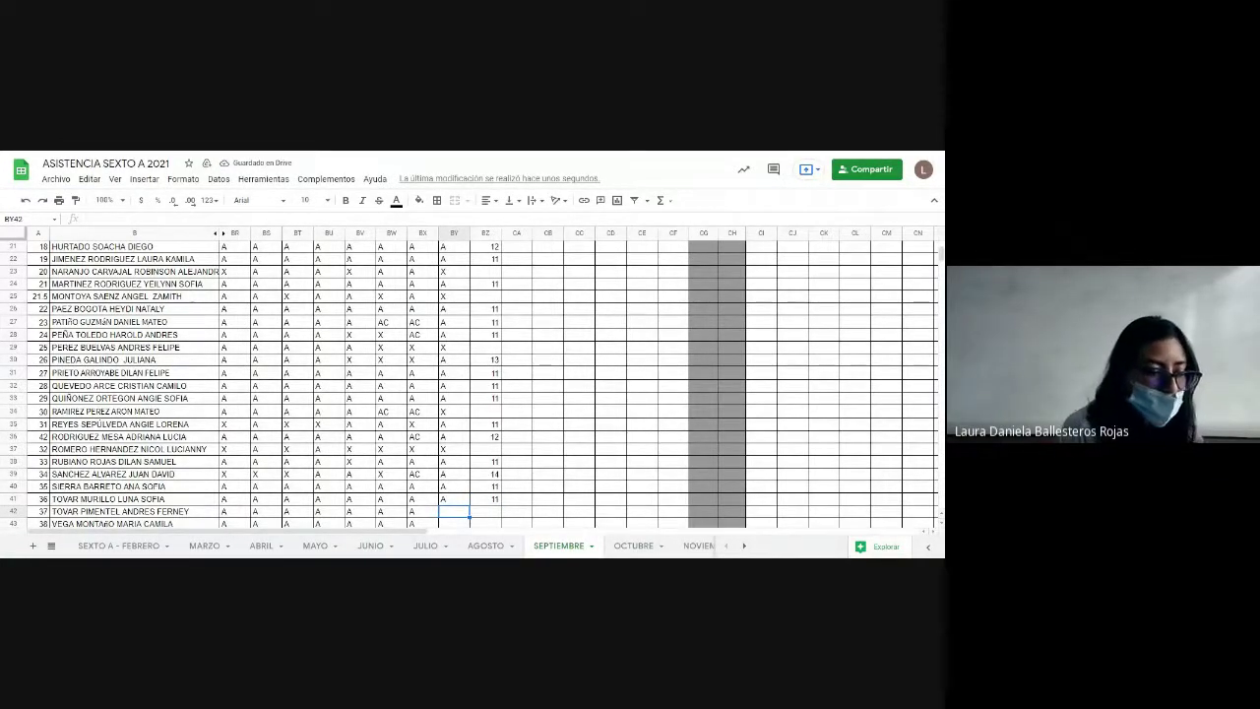
Step: Record A under C. SOCIALES and 13 under EDAD for student number 37
type("A")
key("Return")
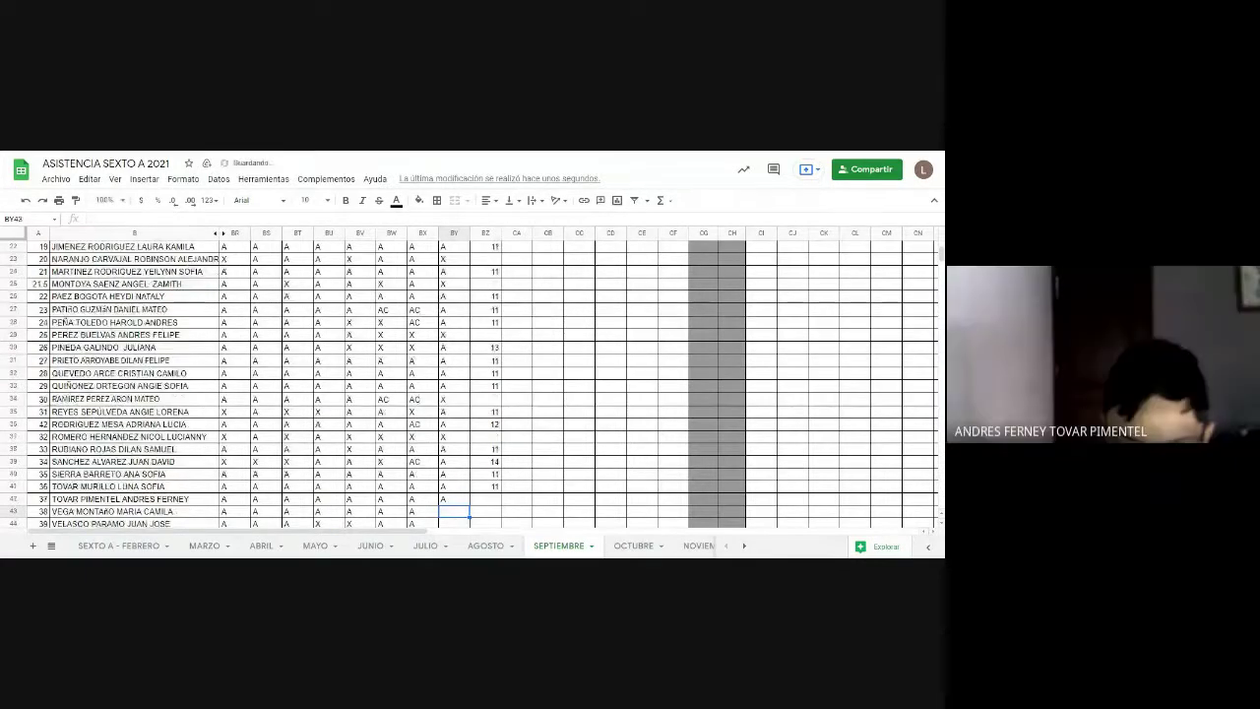
left_click(485, 499)
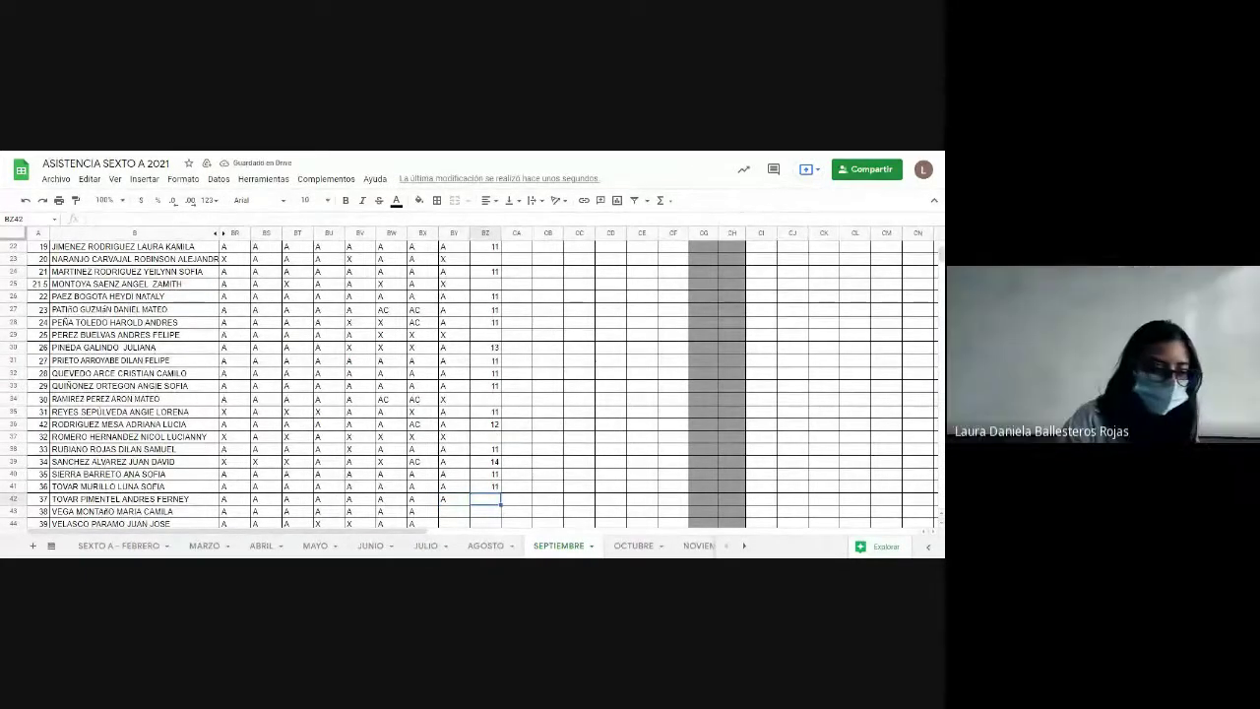
type("13")
key("Return")
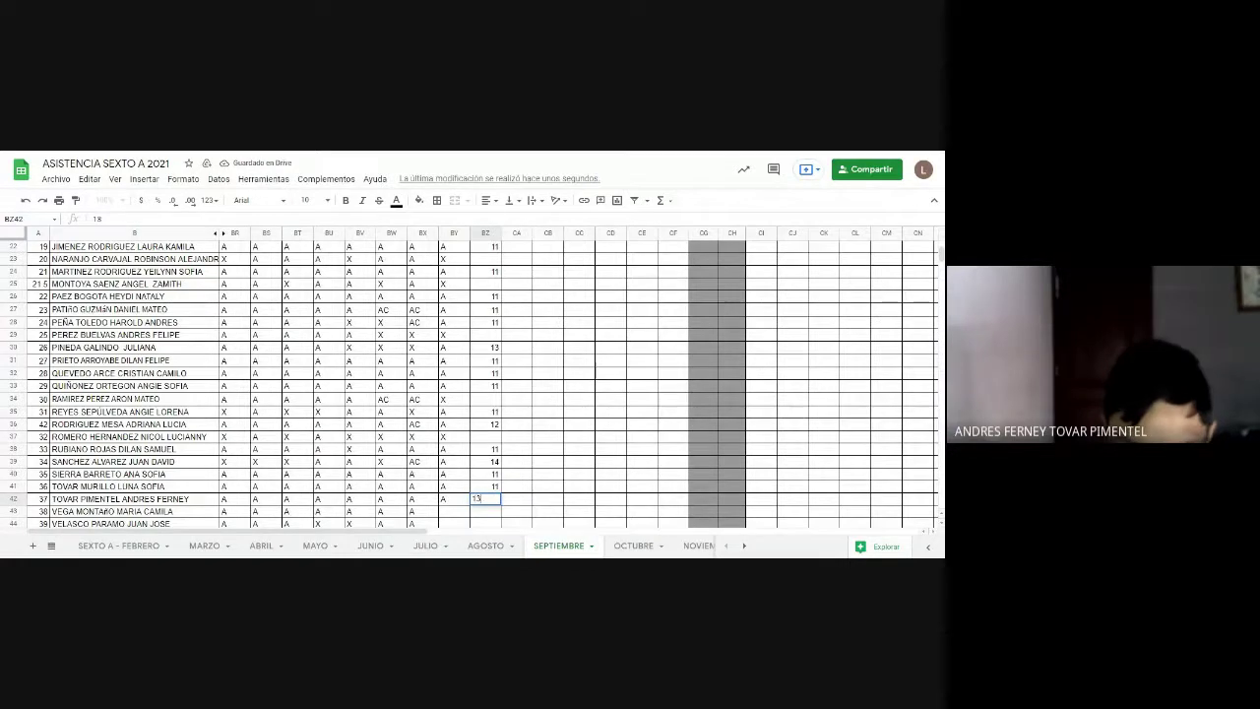
Step: Record A under C. SOCIALES and 11 under EDAD for student number 38
left_click(453, 512)
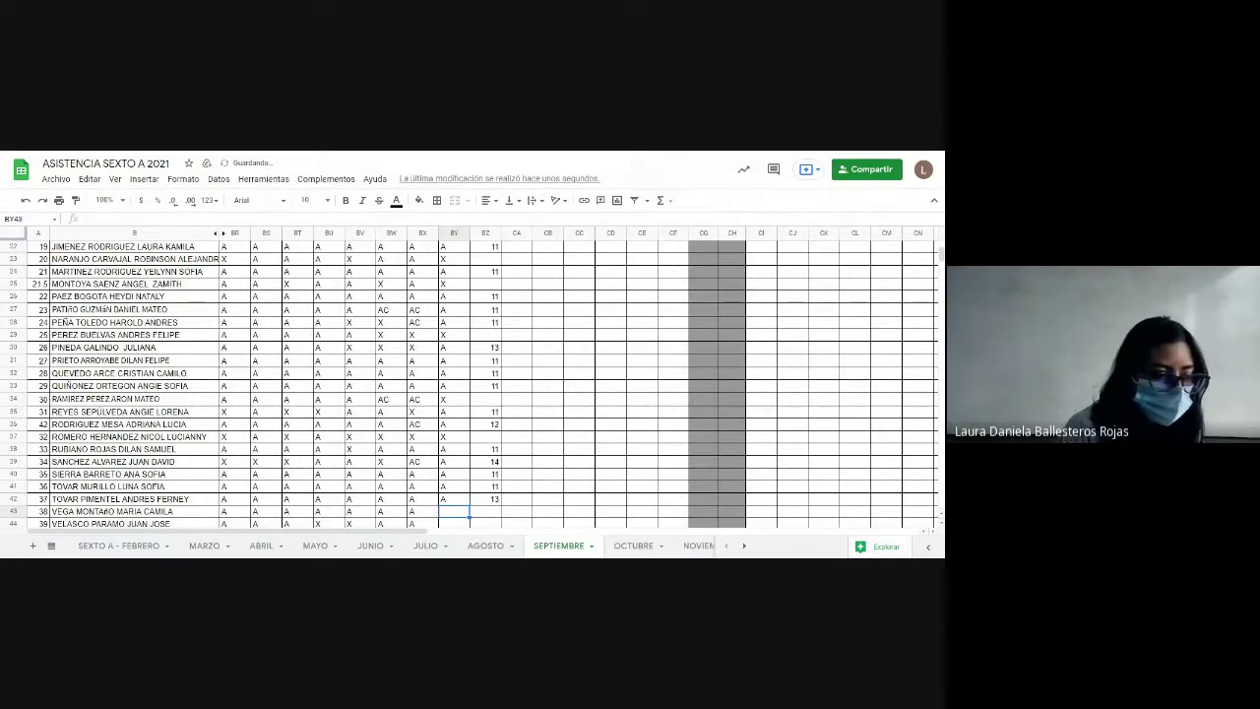
scroll(473, 384, "down", 1)
key("Tab")
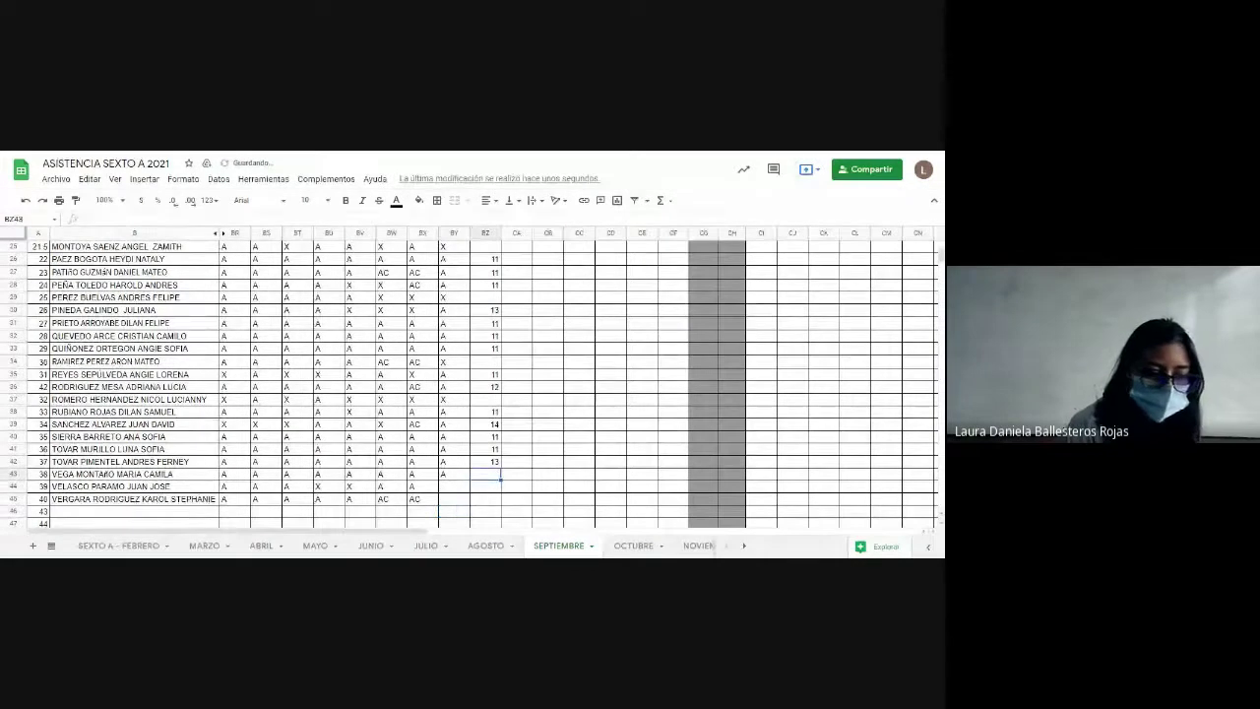
type("1")
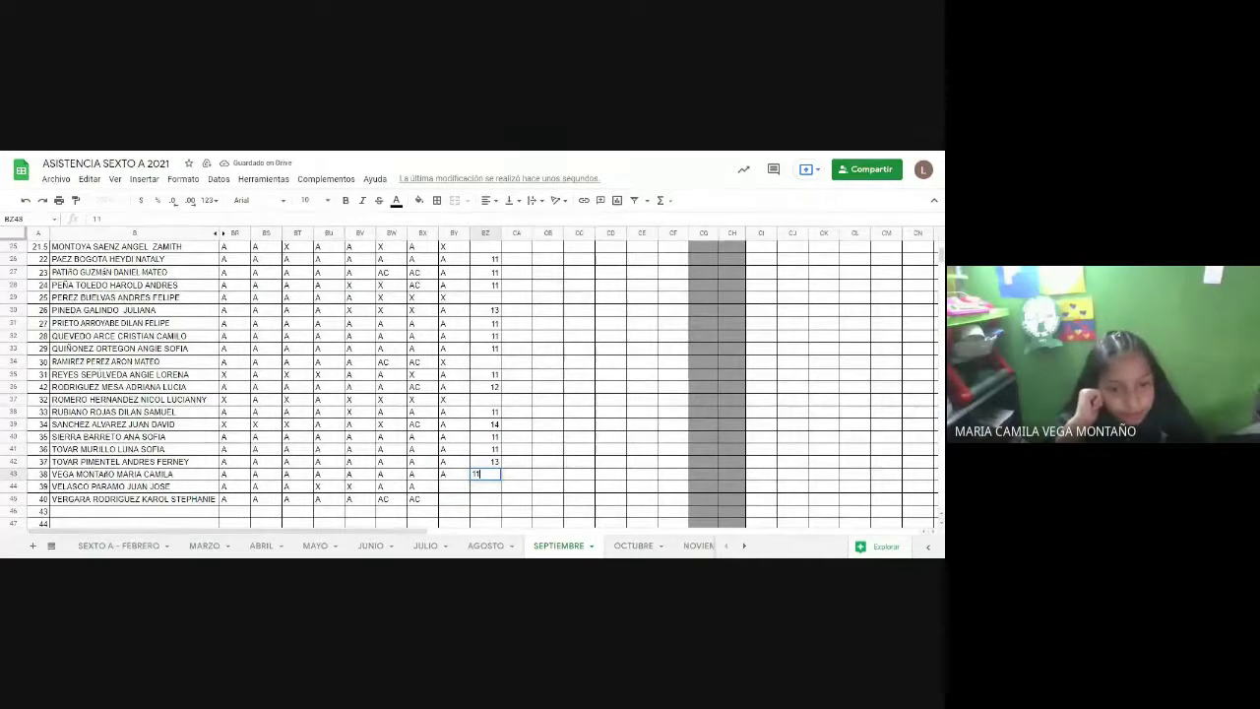
type("1")
key("Return")
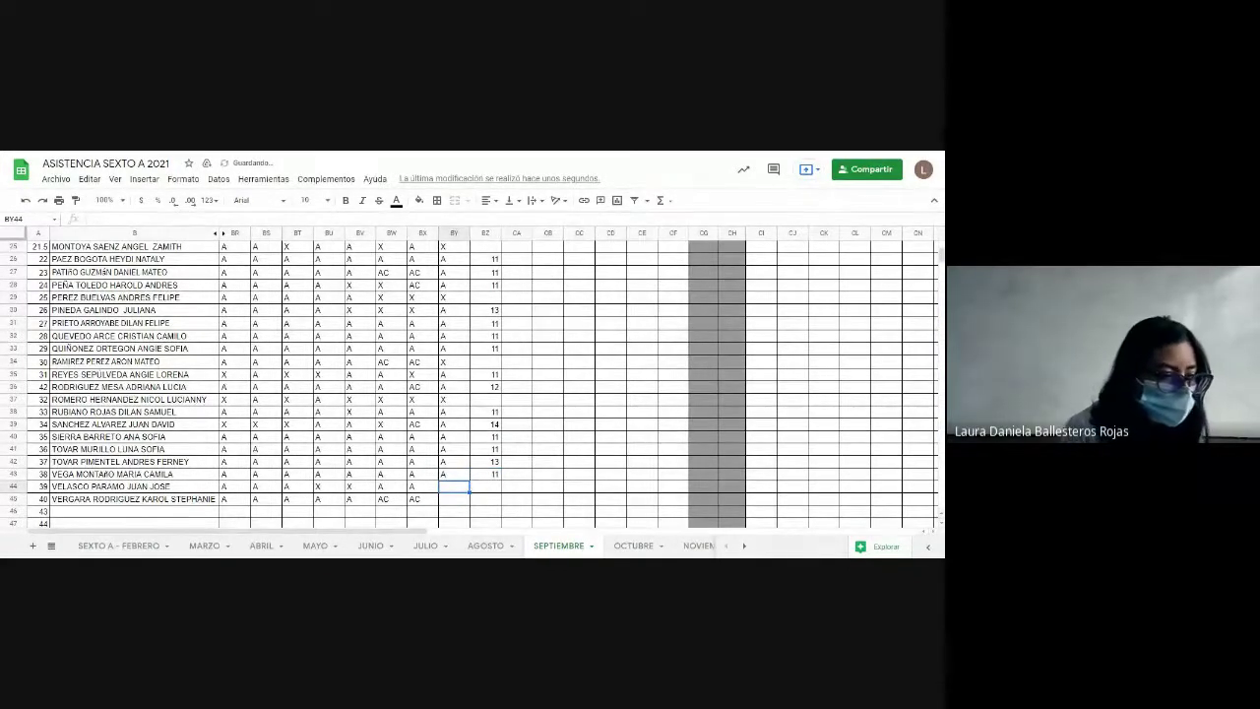
Step: Record A under C. SOCIALES and 12 under EDAD for student number 39
type("A")
key("Tab")
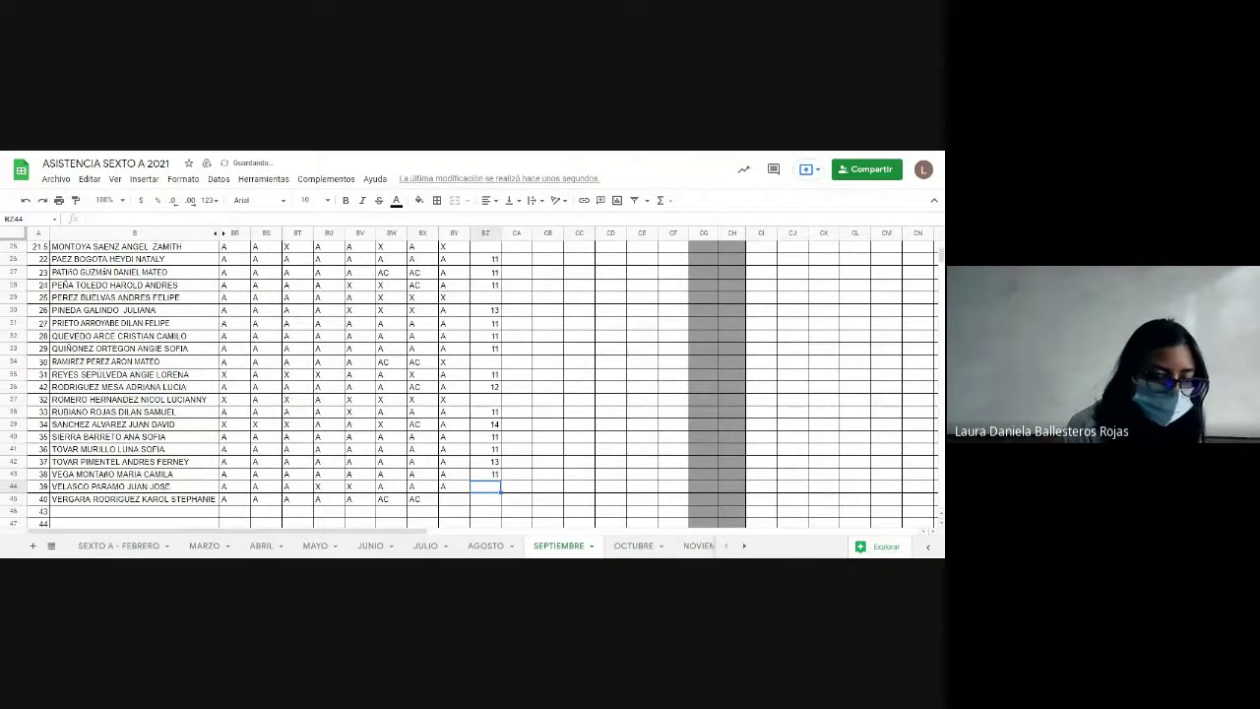
type("13")
key("Return")
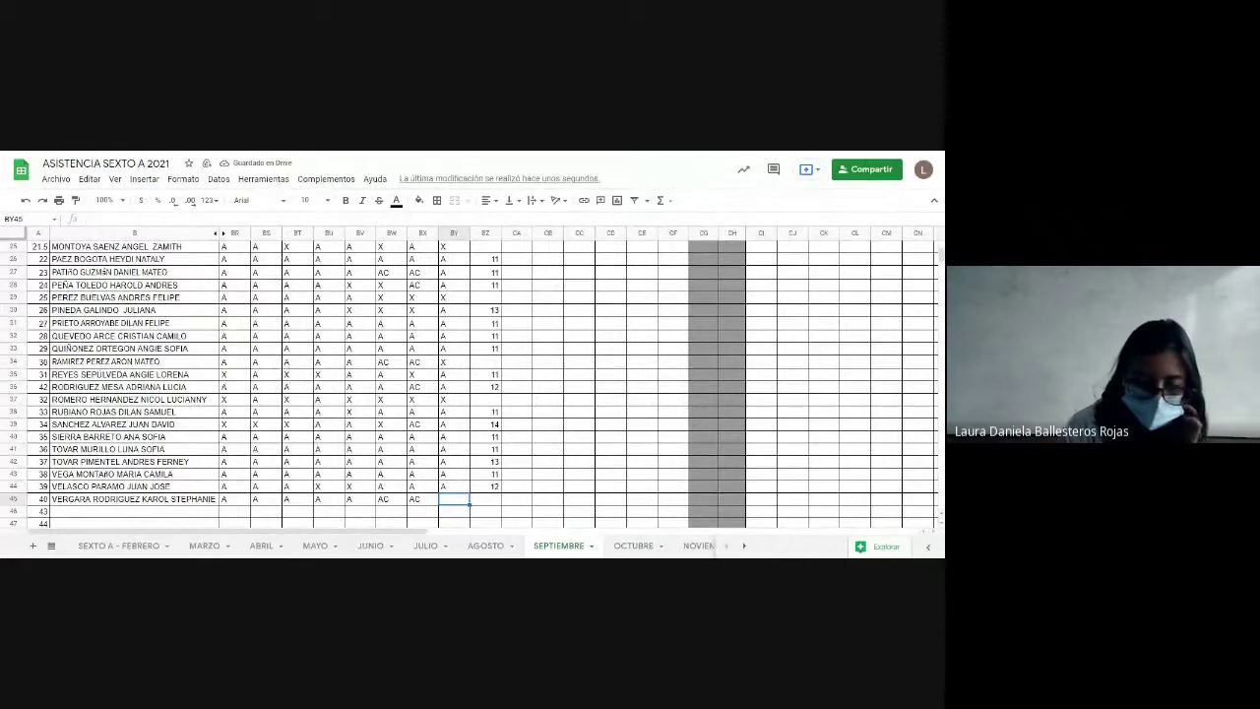
Step: Record A under C. SOCIALES and 12 under EDAD for student number 40, and enter 13 under EDAD for student number 9
key("Tab")
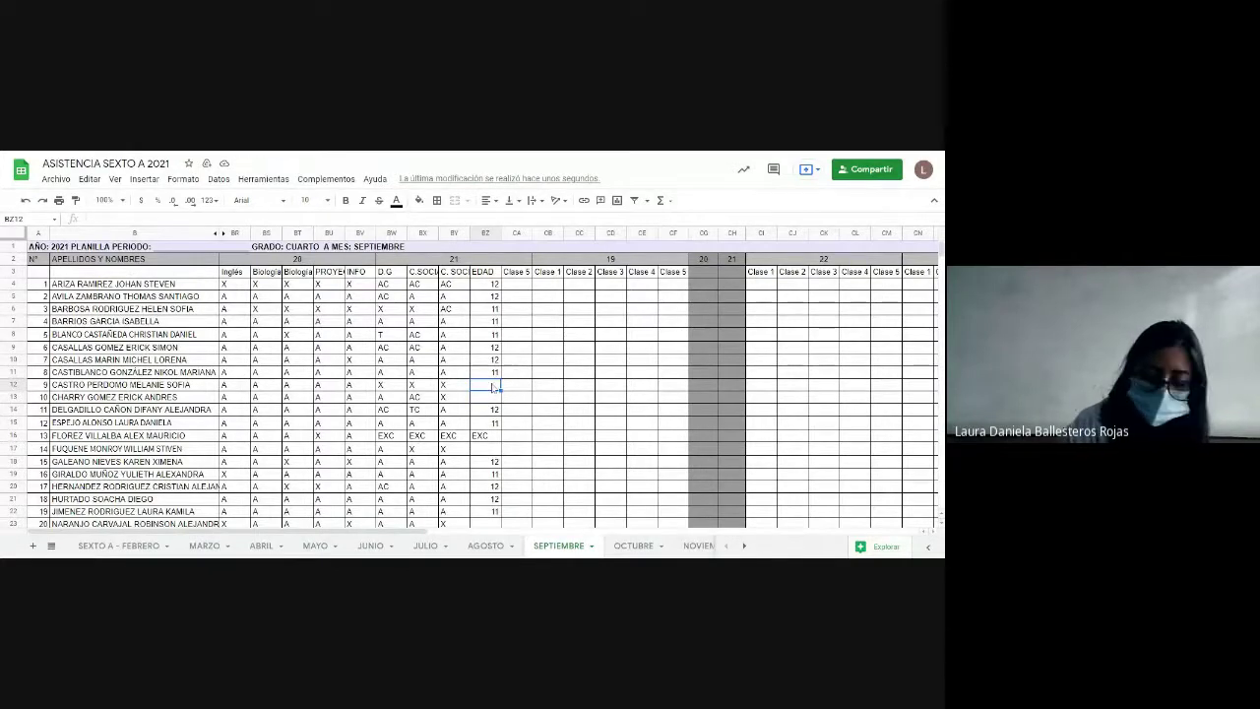
type("13")
key("Return")
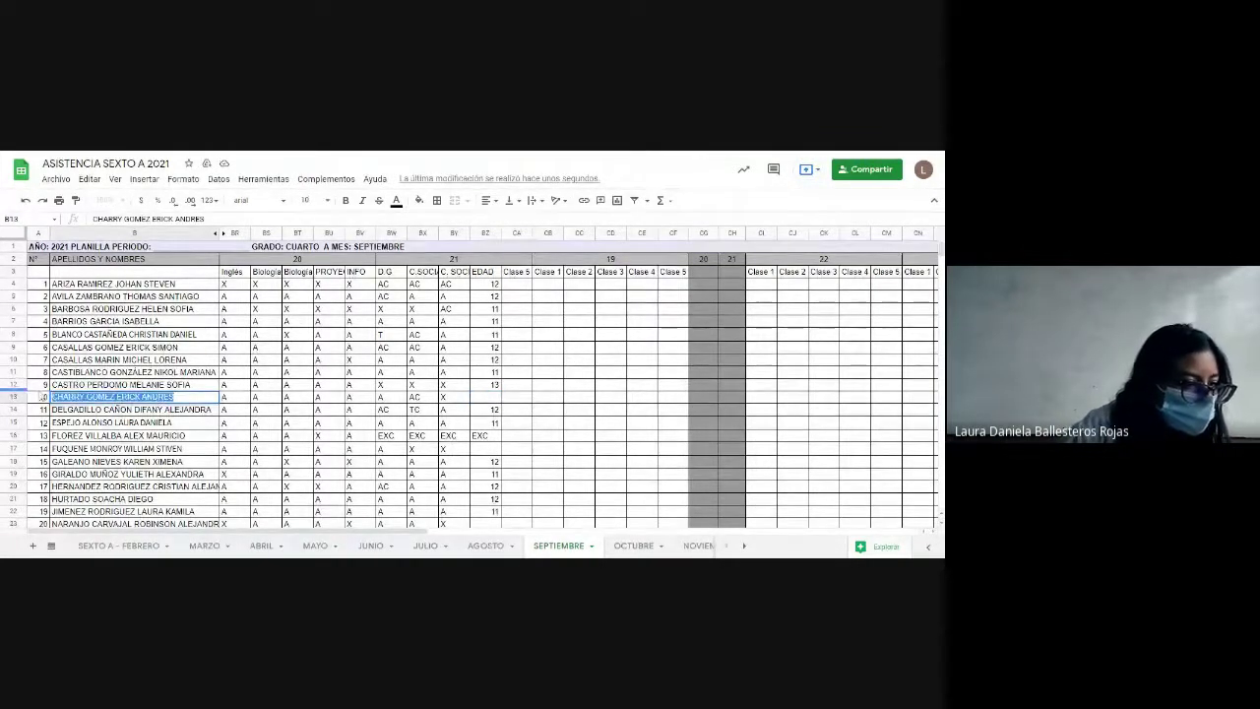
Step: Select the name text of student number 10, and check the entry of student number 13
right_click(94, 394)
left_click(514, 350)
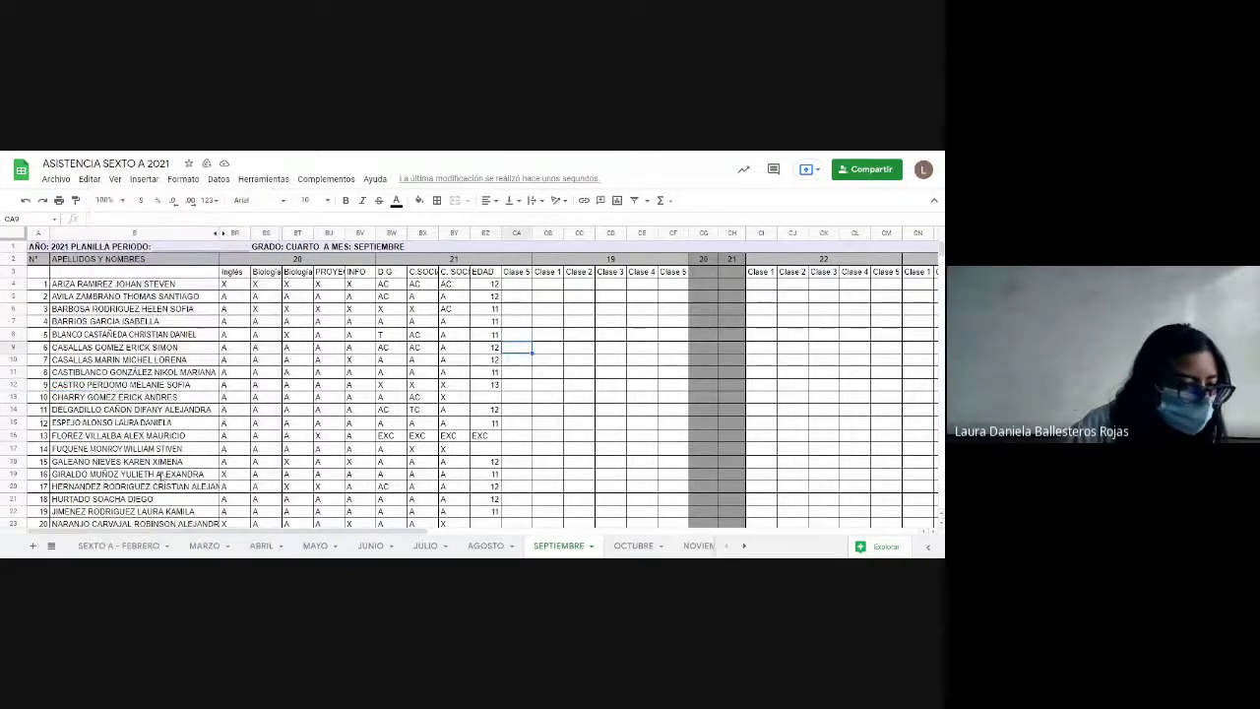
left_click(185, 440)
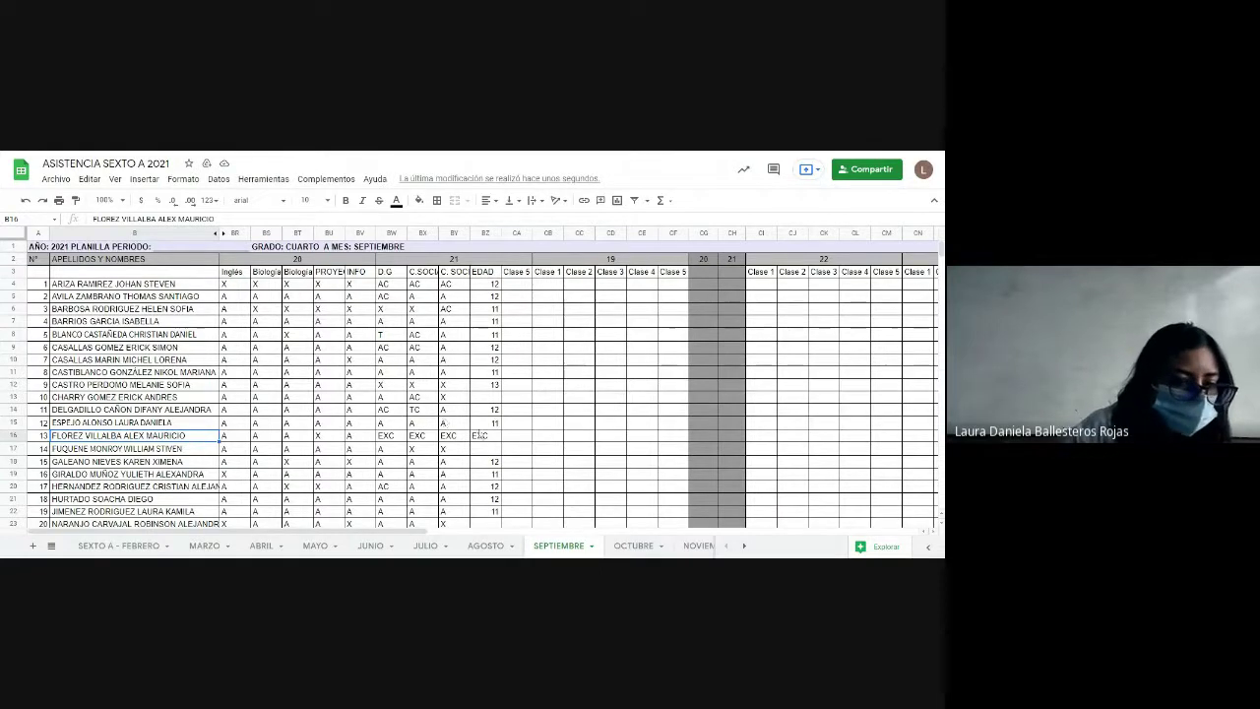
Step: Review the EDAD column down to the end of the class list for students whose cell is blank
scroll(536, 396, "down", 3)
left_click(487, 405)
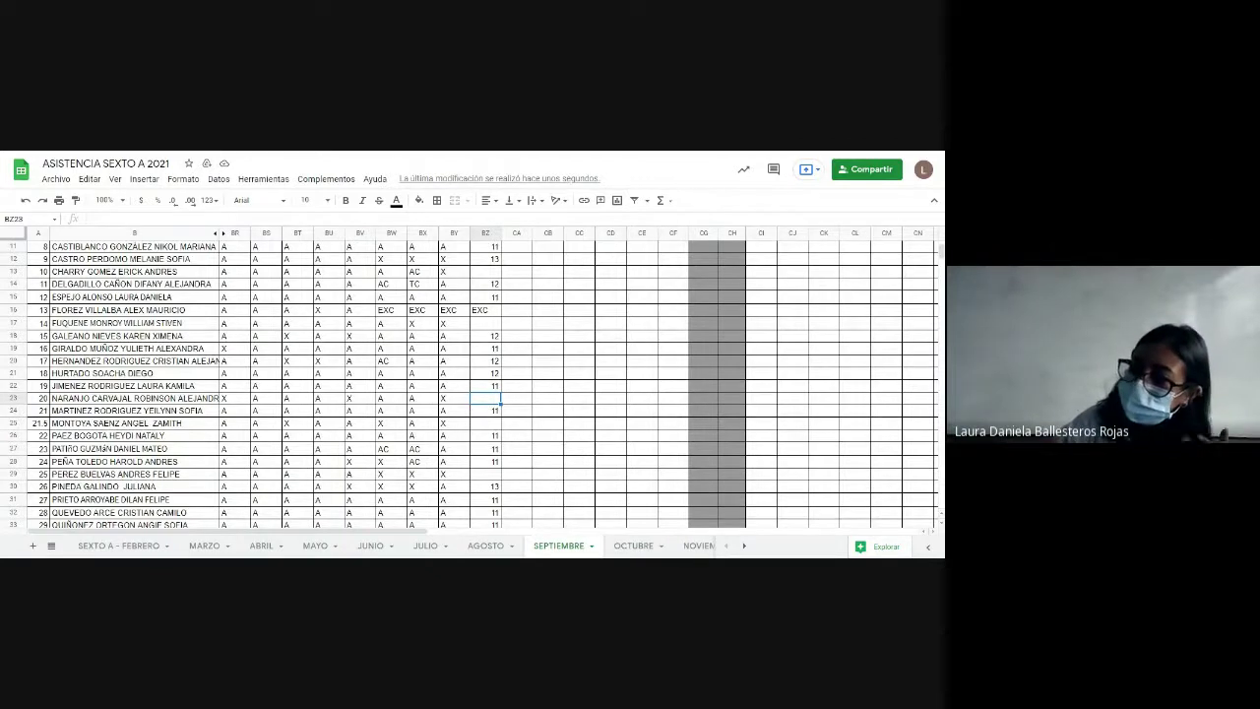
left_click(479, 428)
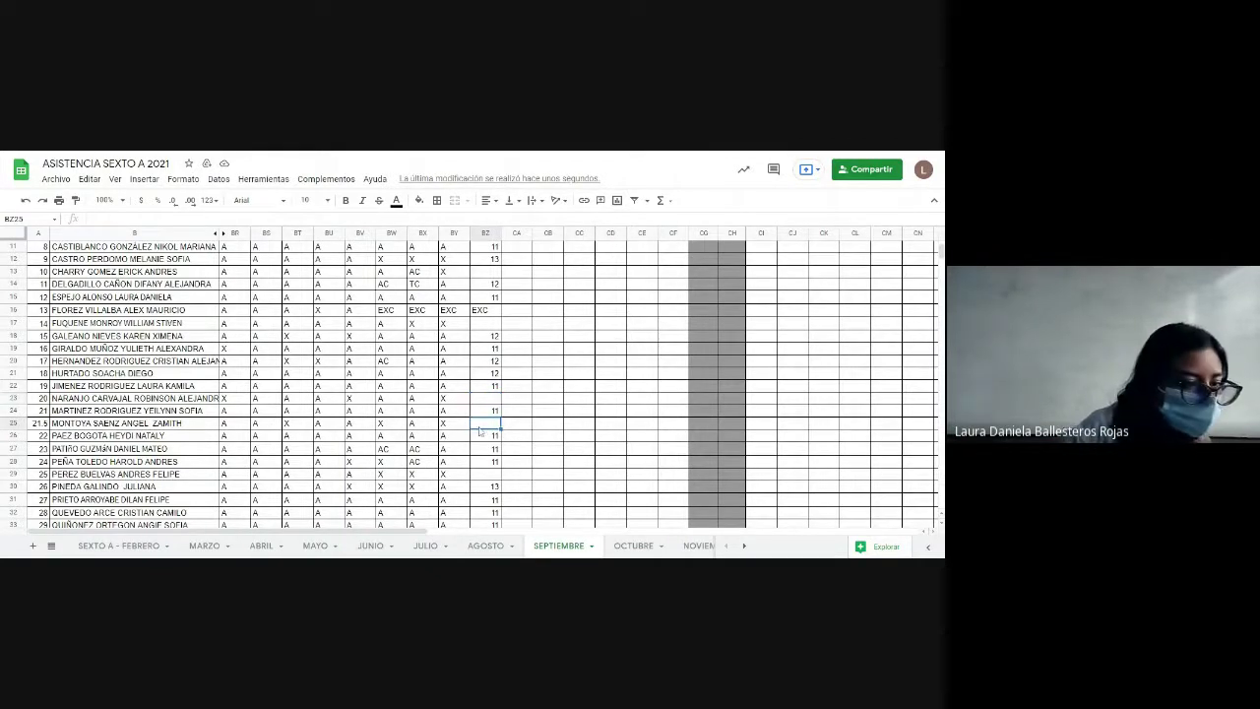
scroll(551, 440, "down", 2)
left_click(479, 451)
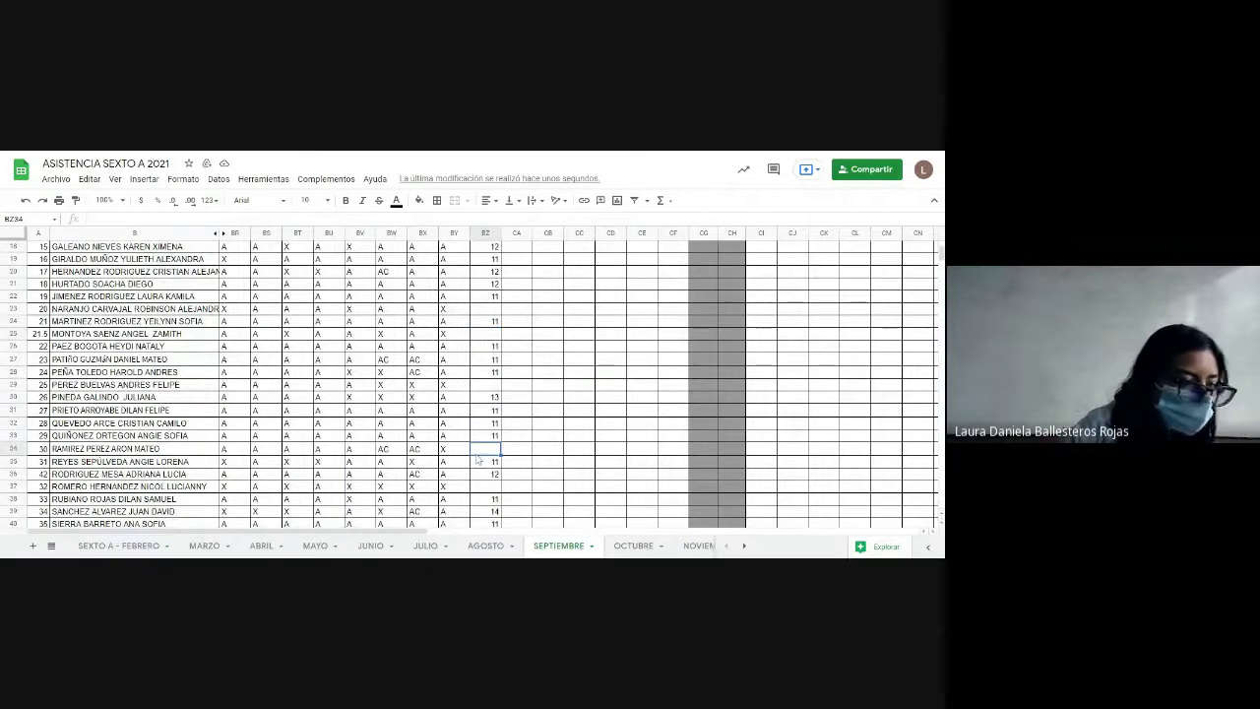
scroll(478, 458, "down", 2)
left_click(480, 424)
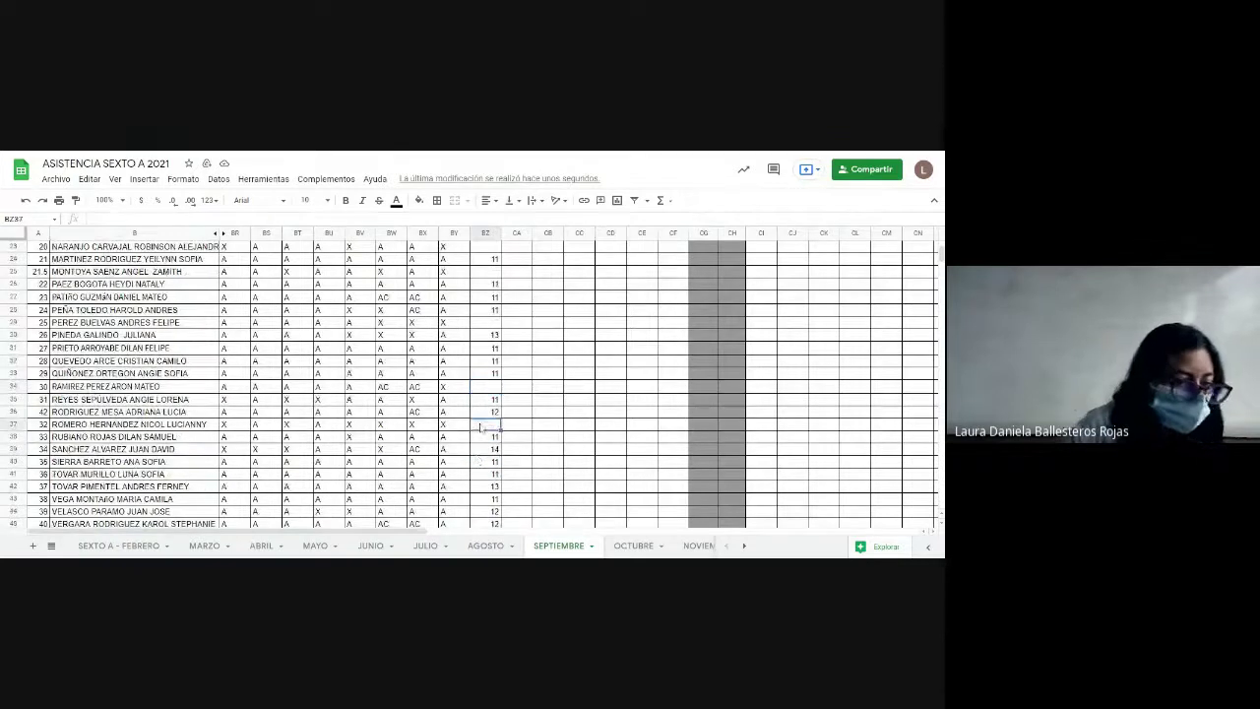
scroll(481, 426, "down", 2)
scroll(481, 426, "up", 9)
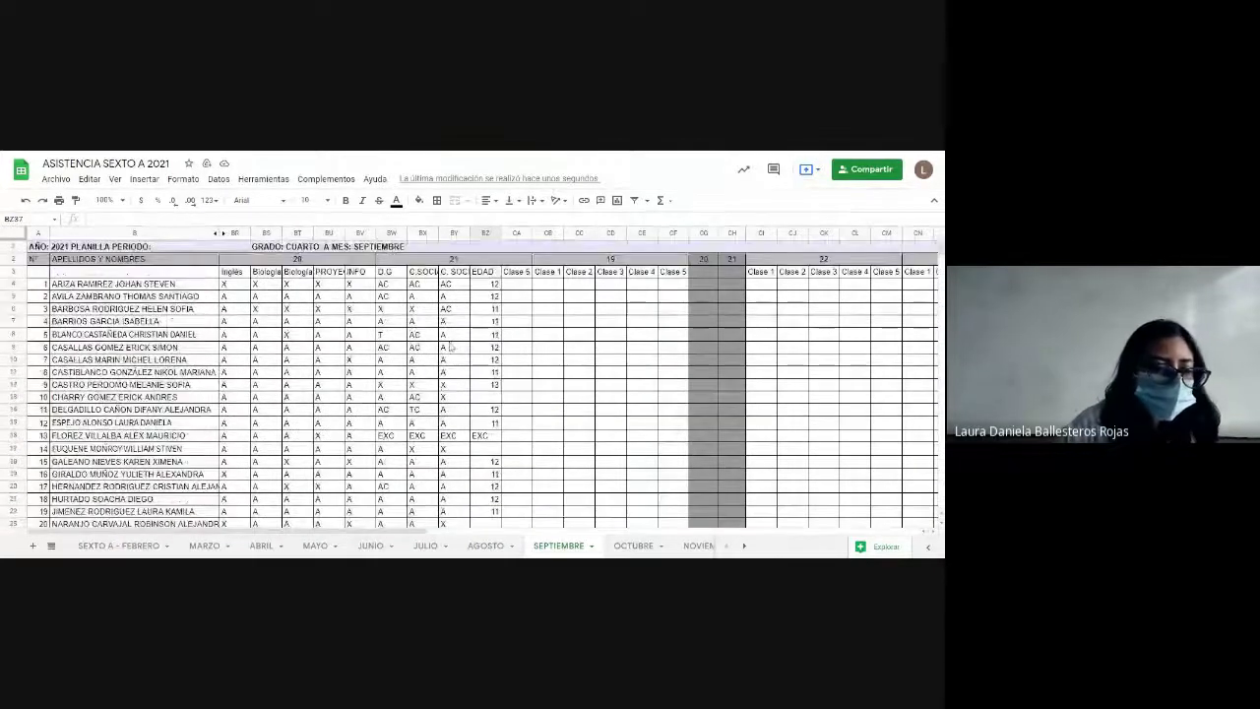
Step: Select the name text of absent students number 10 and 14, and check the attendance rows further down
left_click(117, 397)
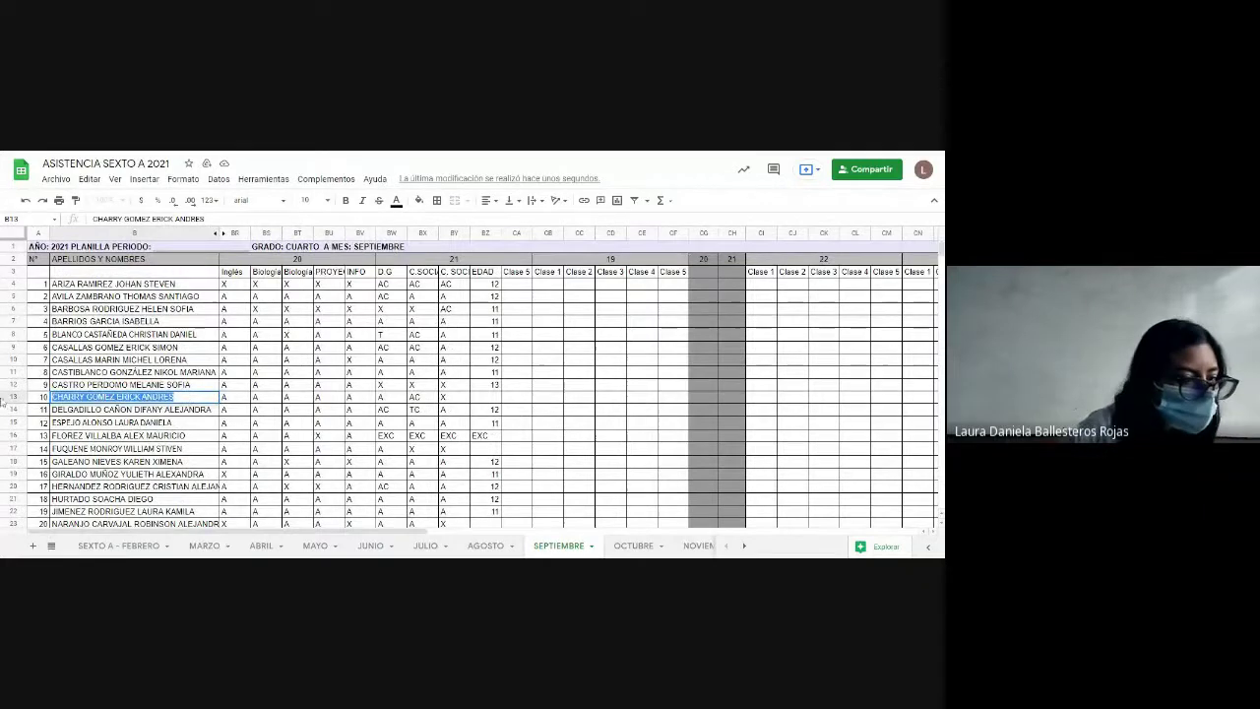
left_click(457, 400)
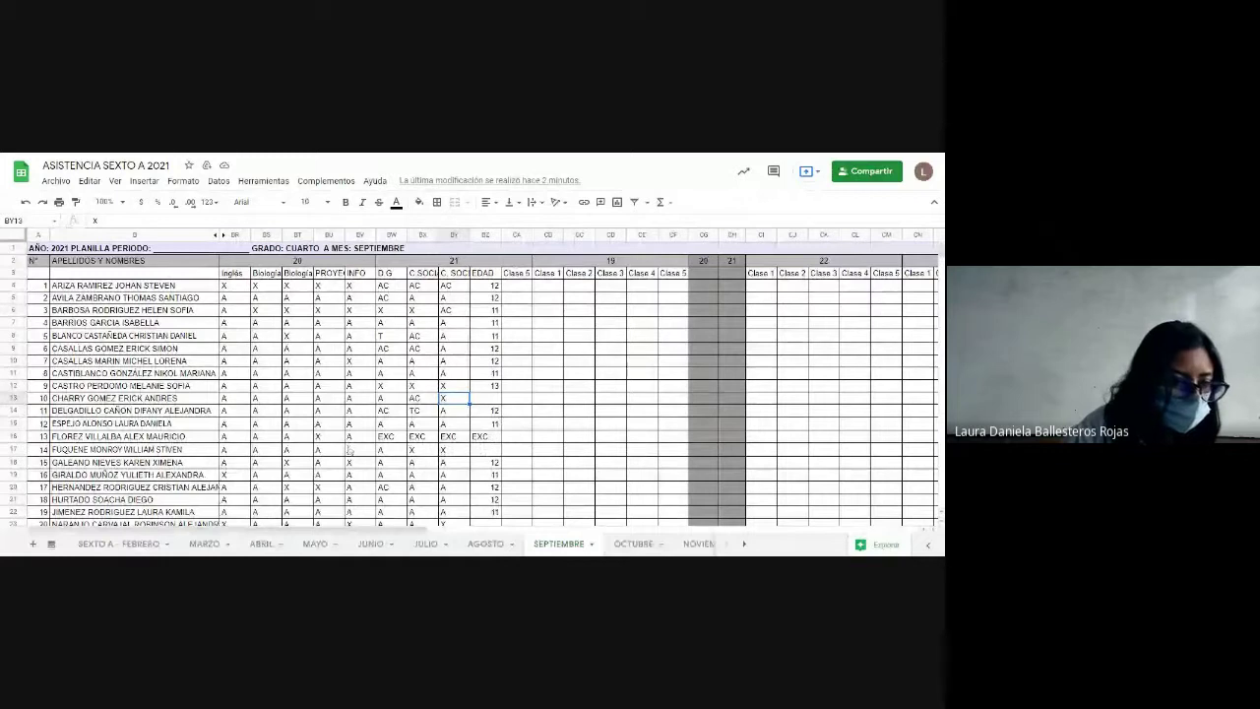
double_click(206, 452)
left_click_drag(207, 452, 13, 435)
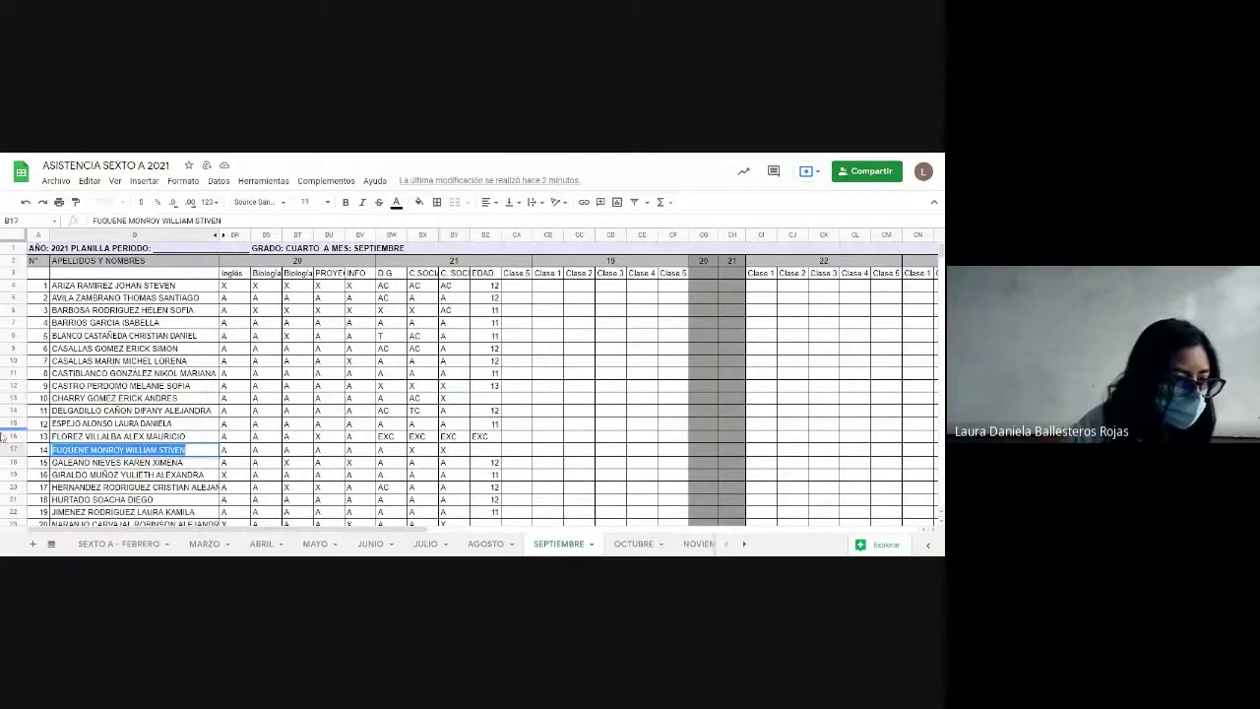
key("Right")
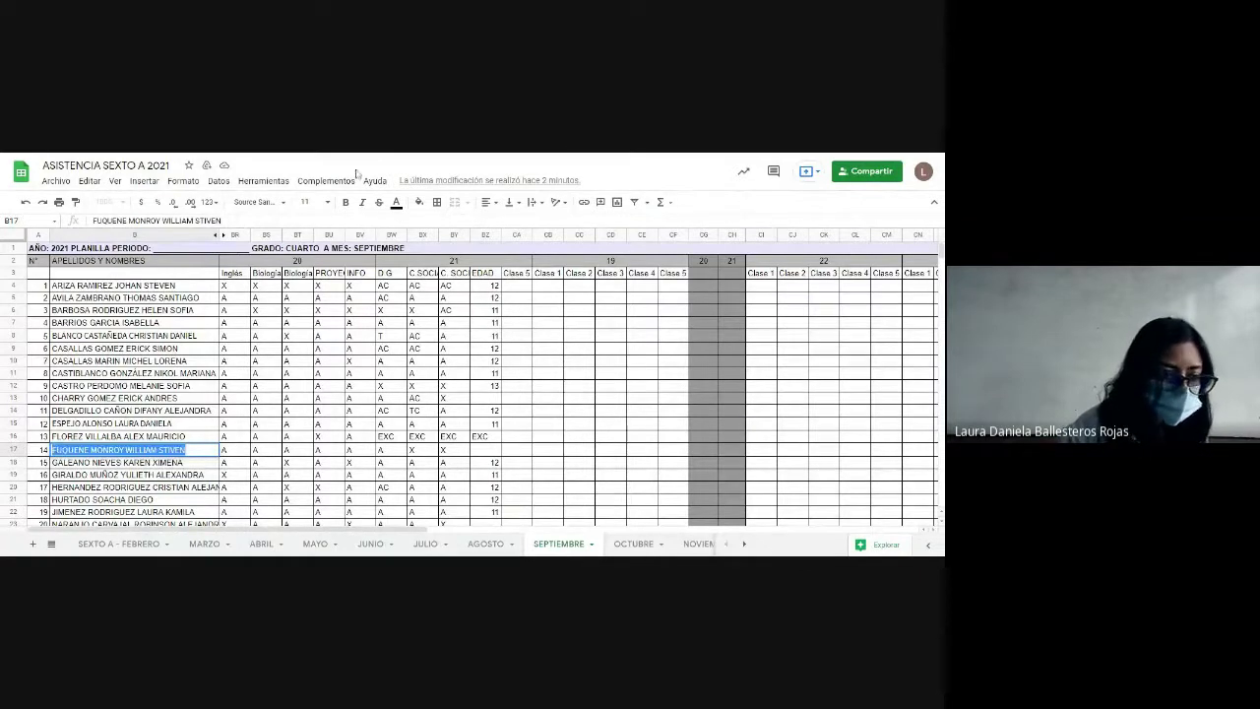
left_click(258, 462)
scroll(368, 466, "down", 2)
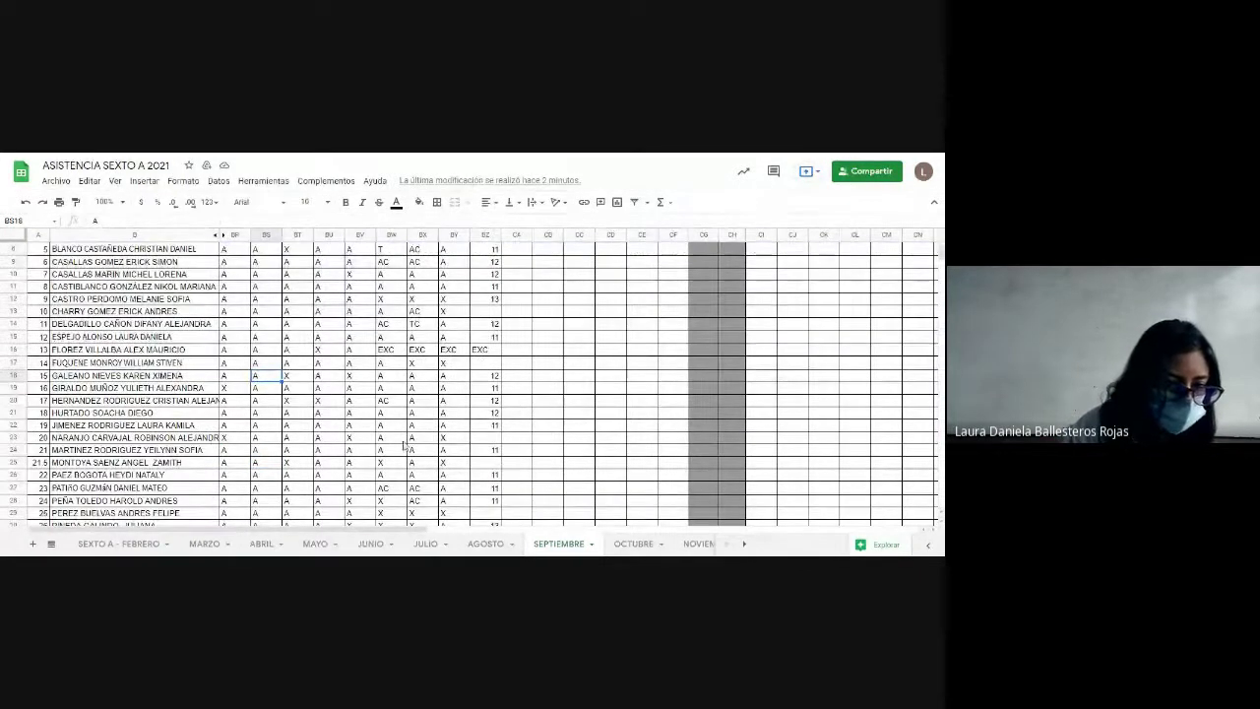
Step: Select the name text of absent student number 20, and leave the cell
left_click(207, 438)
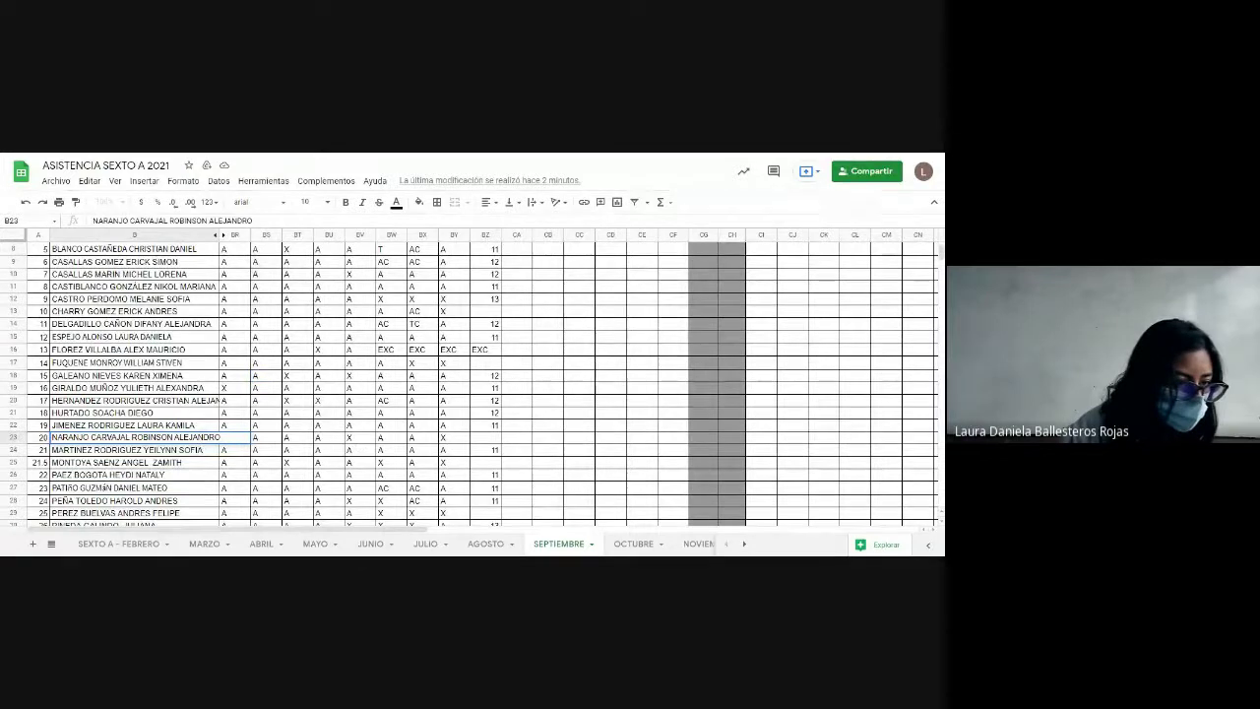
double_click(51, 437)
left_click_drag(51, 438, 471, 440)
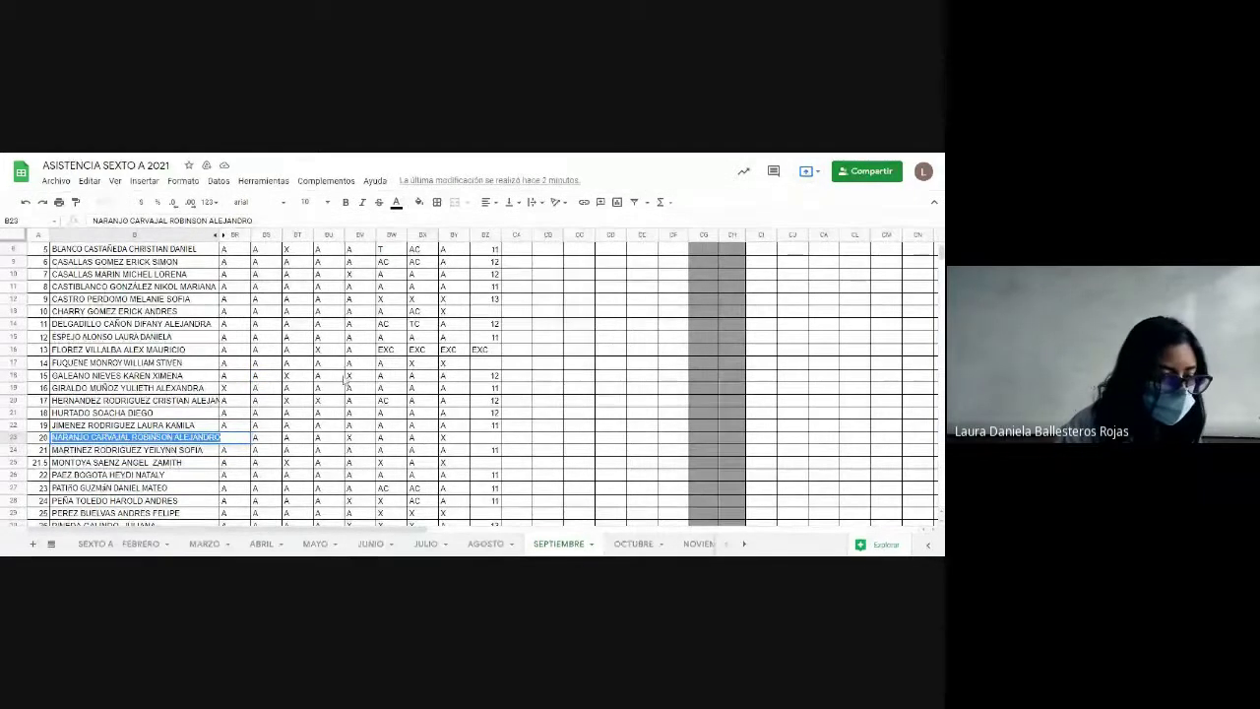
key("Escape")
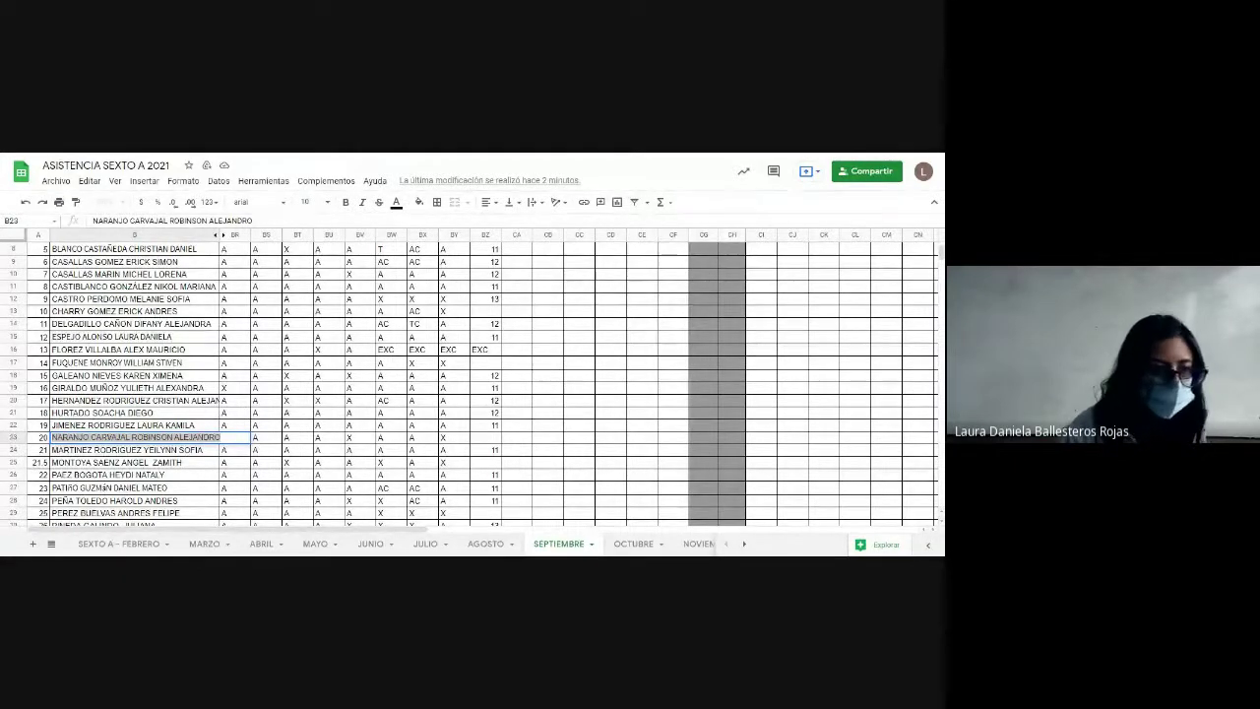
key("Return")
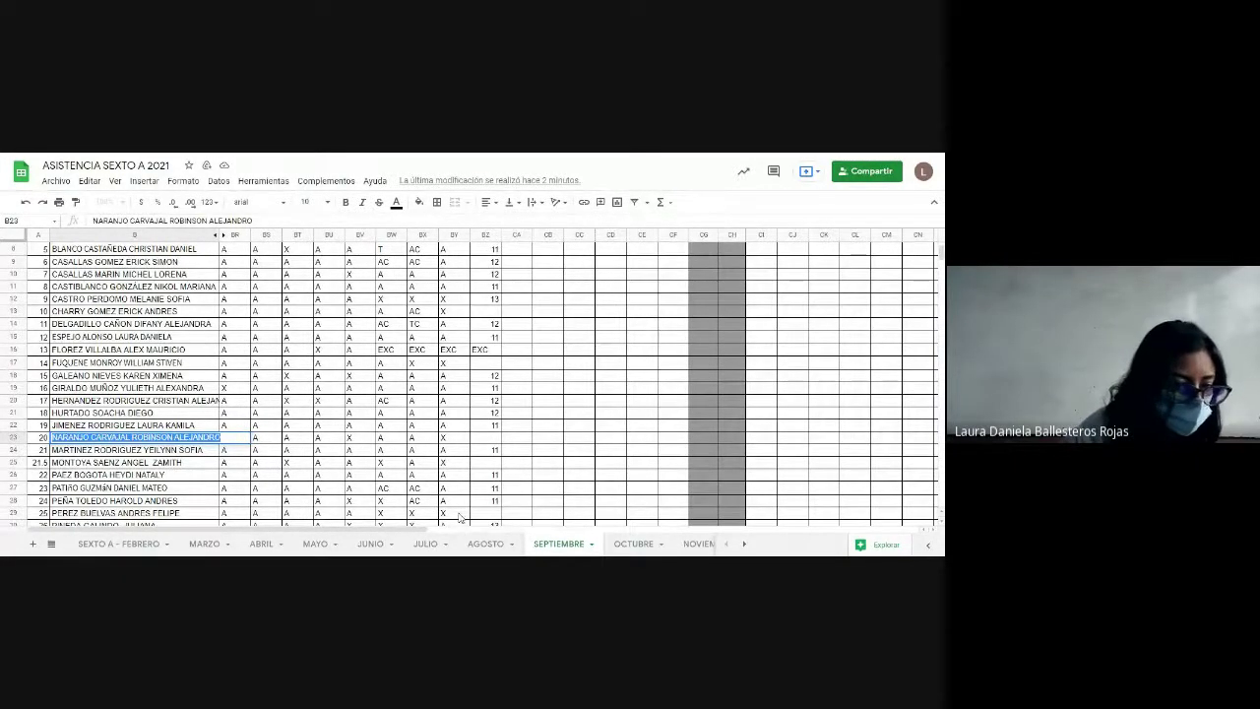
key("Escape")
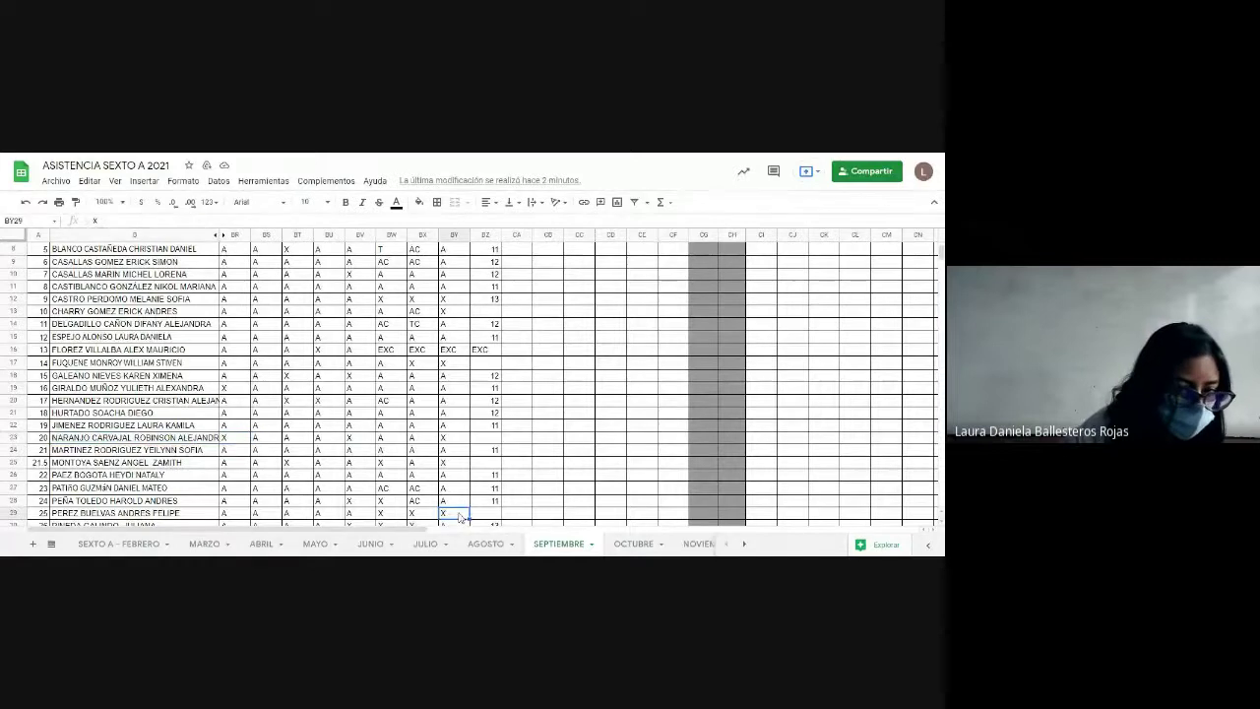
Step: Check the attendance rows of absent students number 25 and 30, selecting their name cells
left_click(213, 513)
left_click(484, 514)
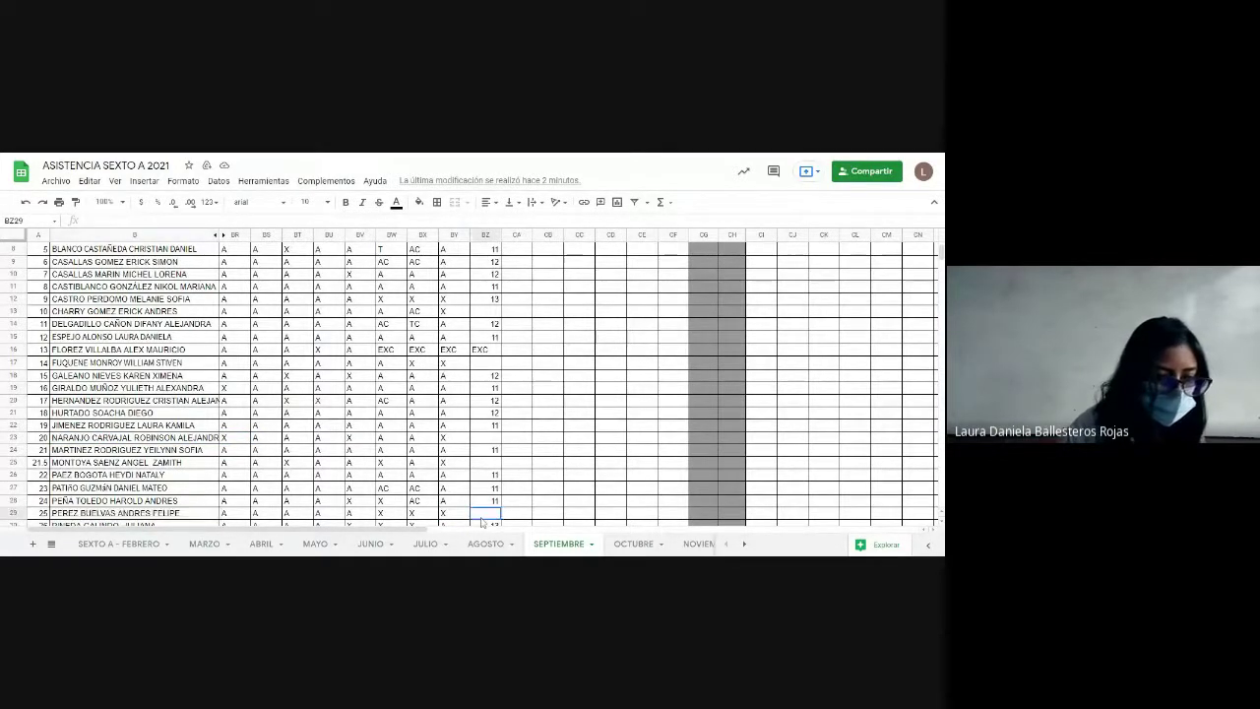
scroll(479, 519, "down", 2)
scroll(478, 519, "down", 2)
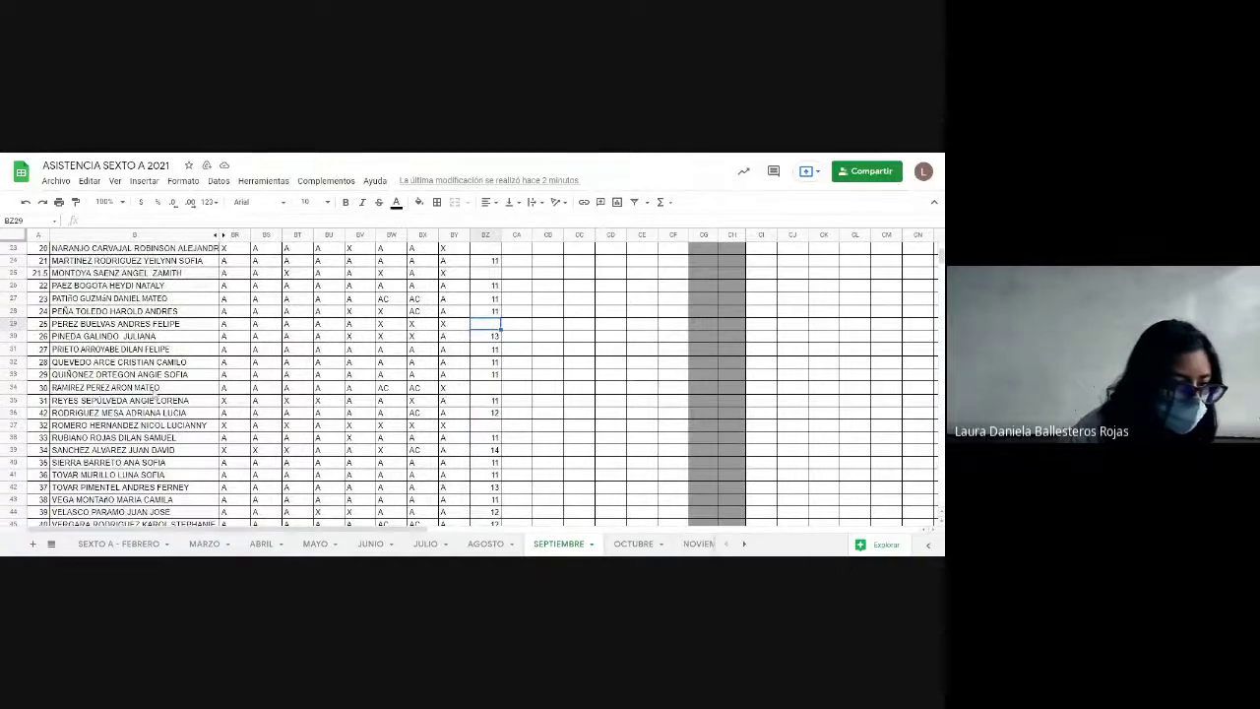
left_click(154, 390)
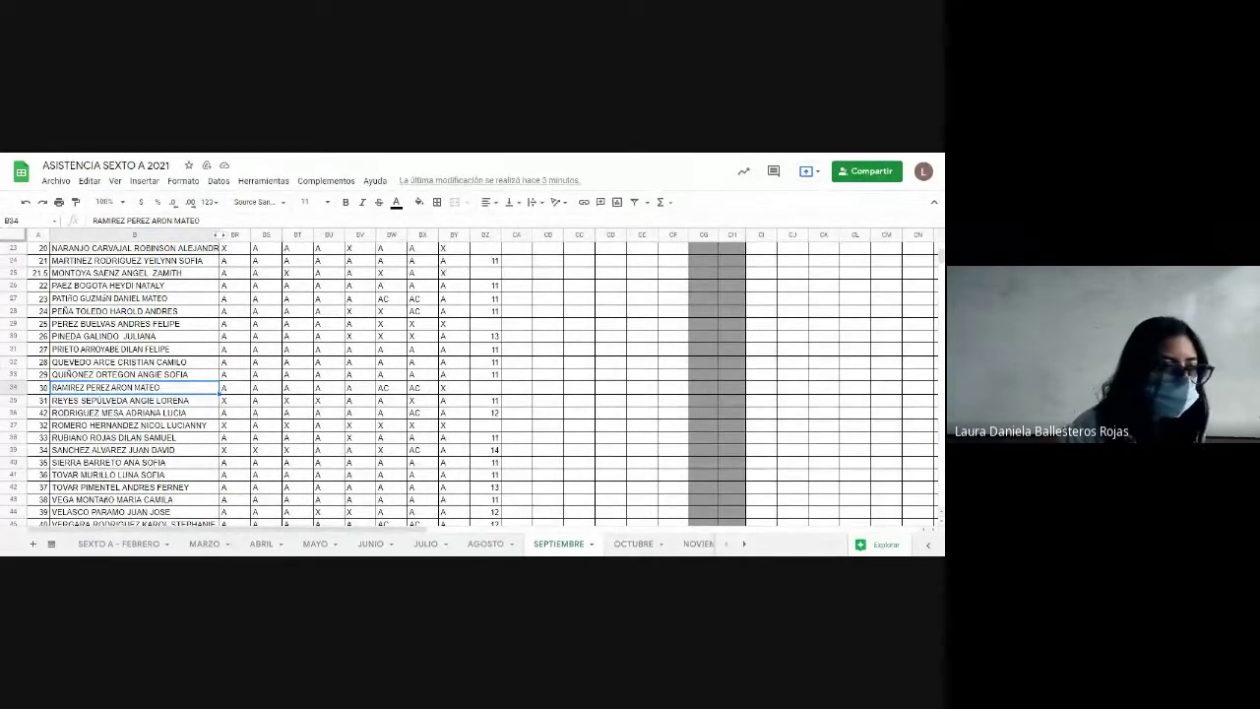
left_click(297, 413)
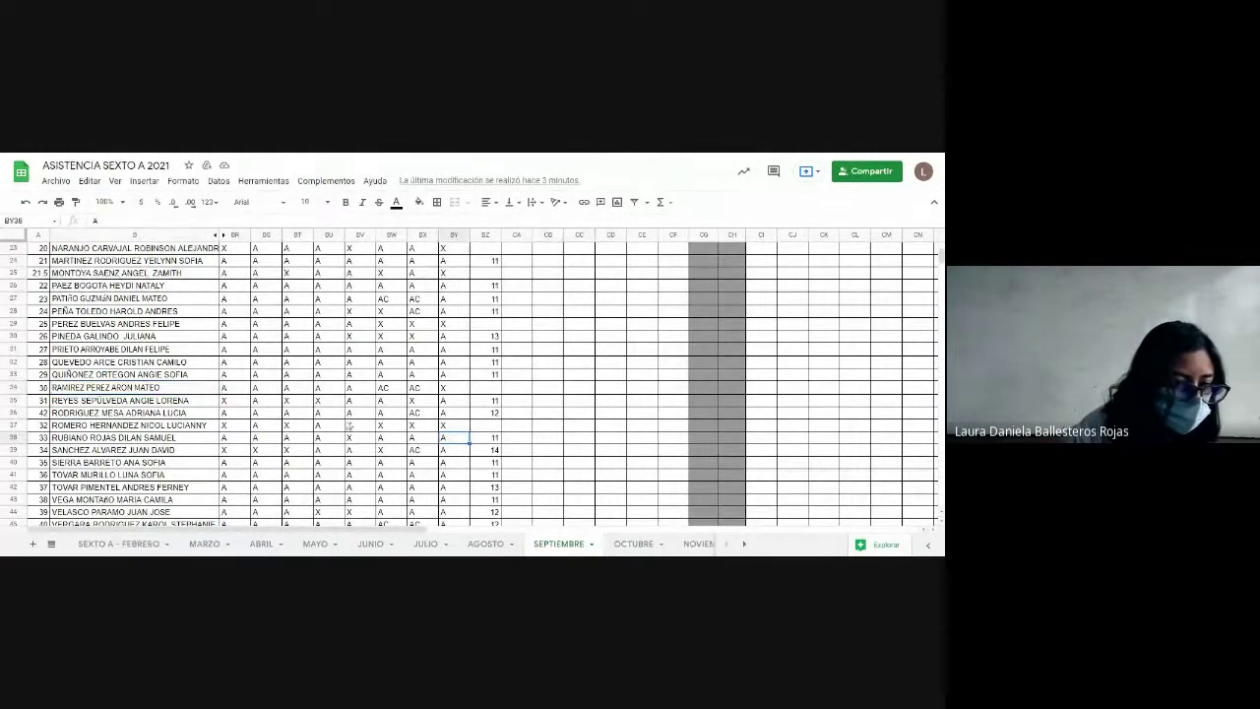
Step: Select the name text of absent student number 32, and check the remaining attendance rows down to the end of the class list
left_click(178, 428)
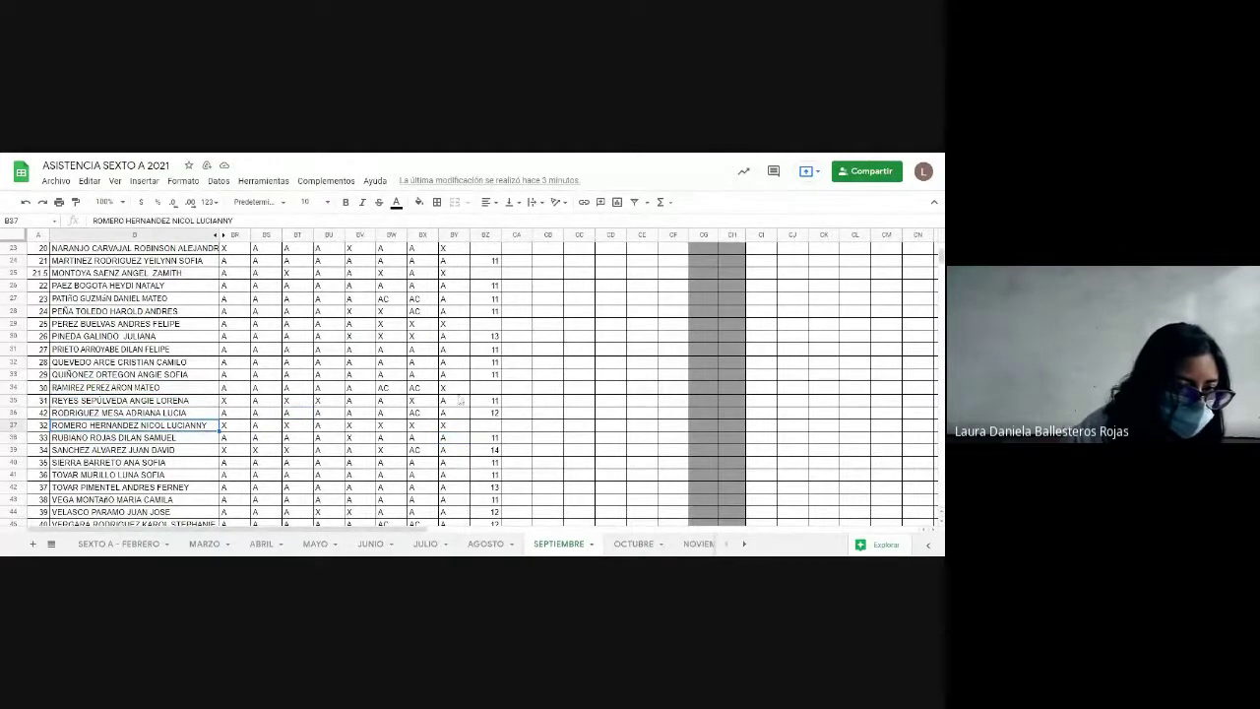
double_click(209, 428)
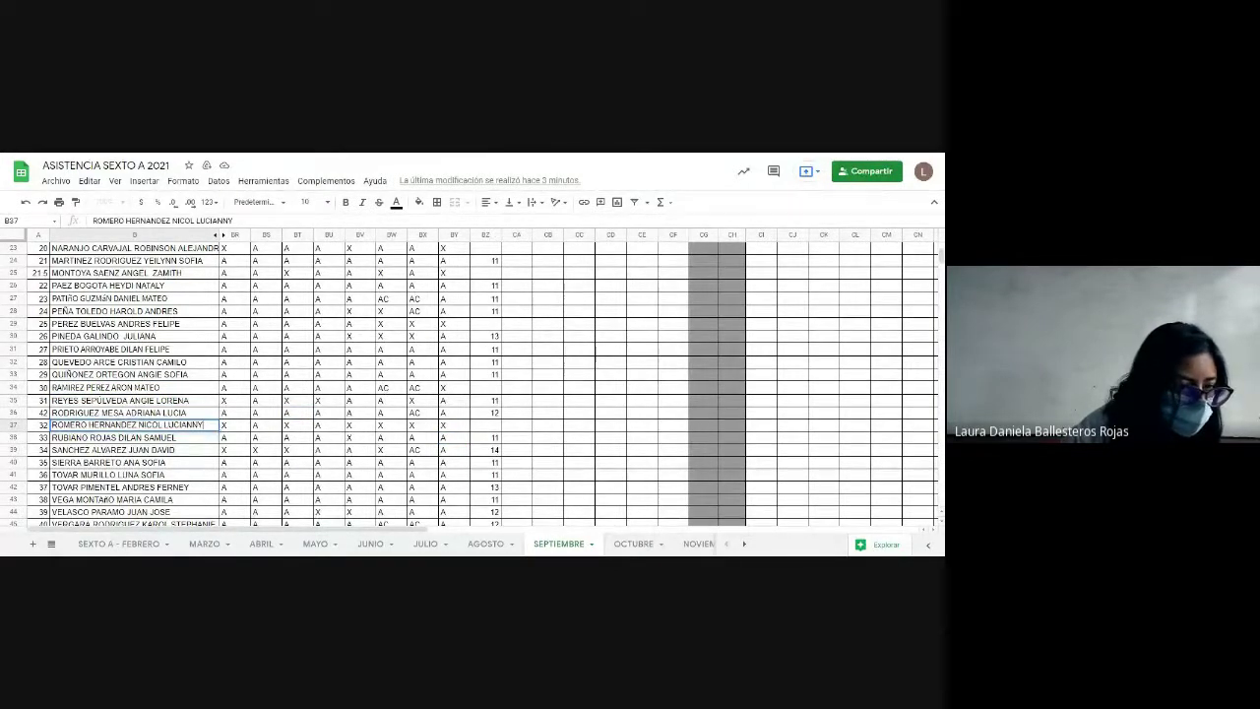
left_click_drag(209, 428, 2, 392)
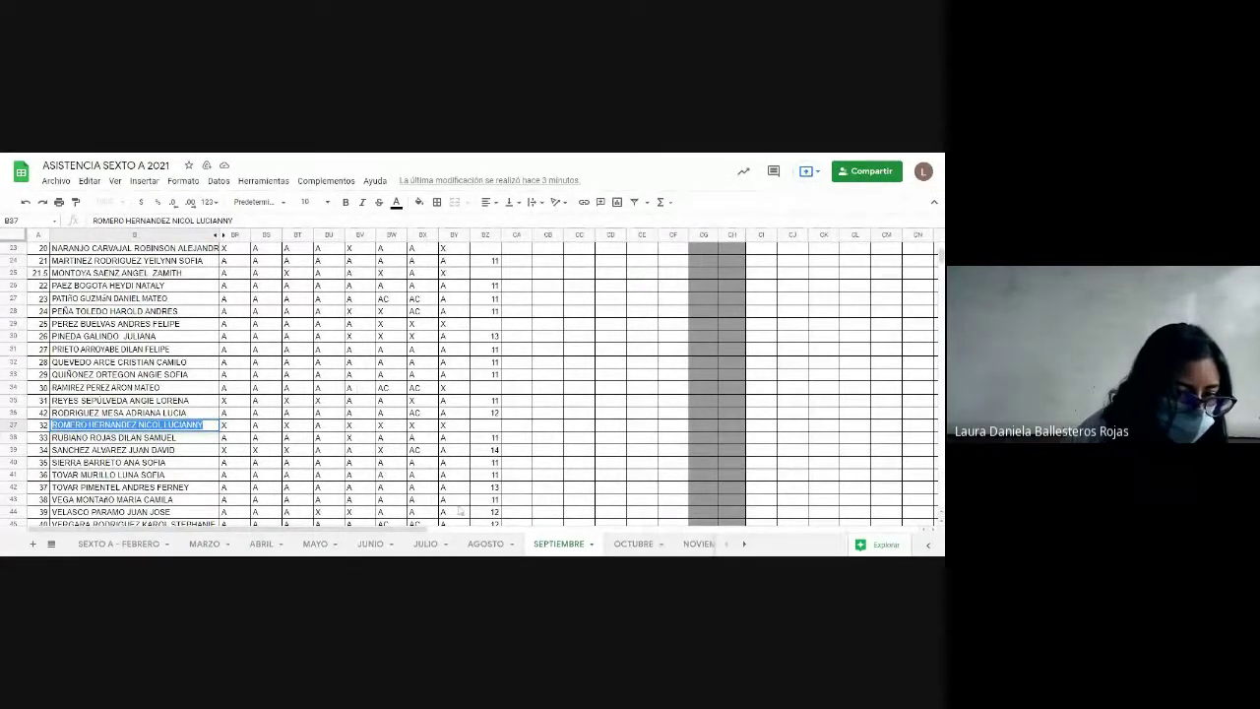
scroll(384, 473, "down", 3)
left_click(415, 451)
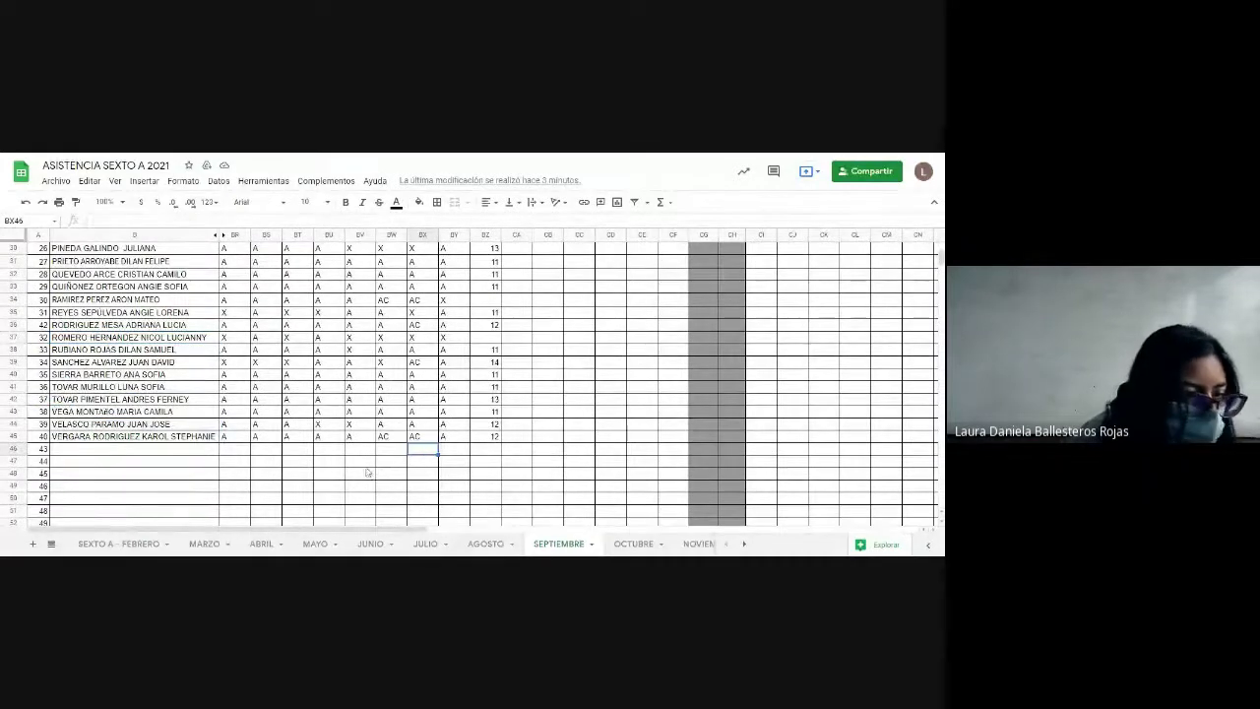